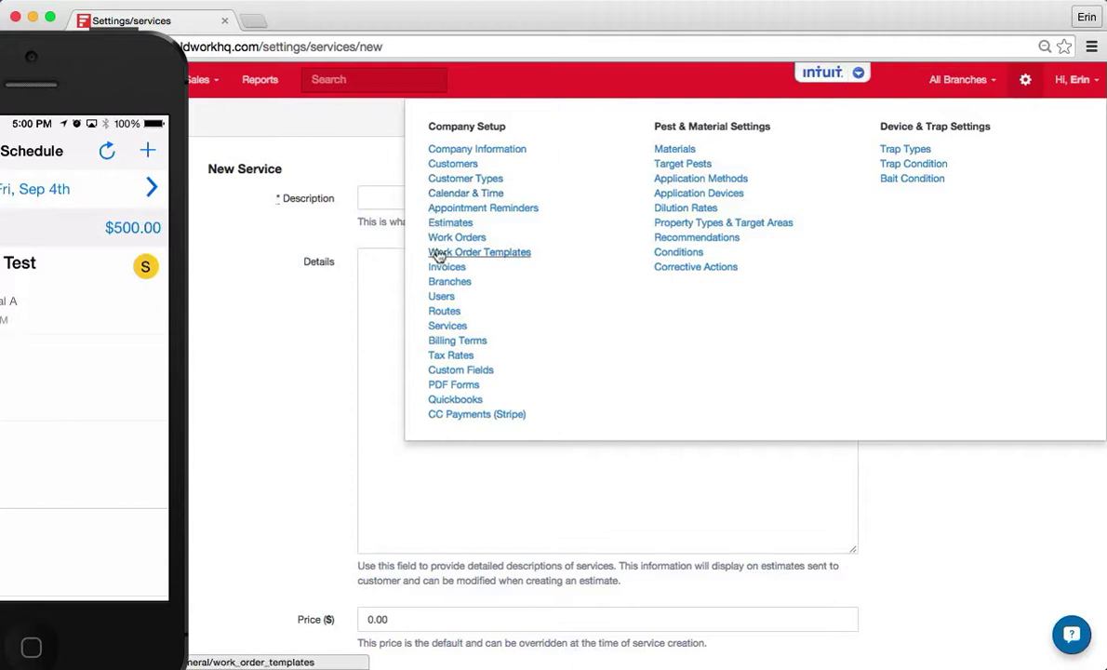
- Start a new work order template and set its location type to Restaurant
click(516, 261)
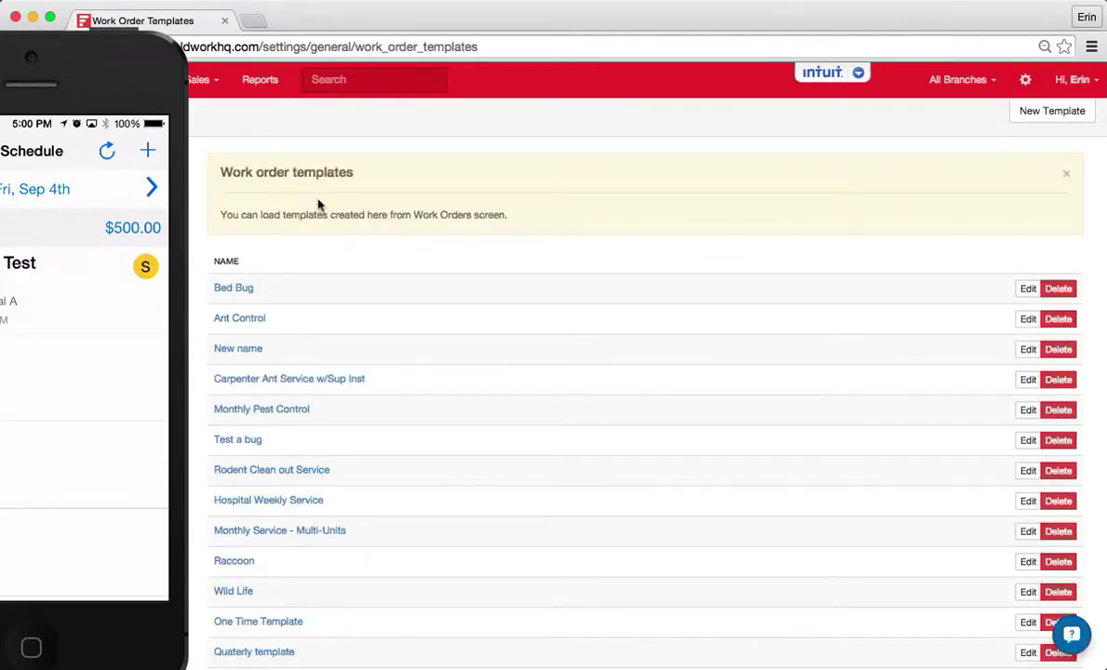
click(1064, 120)
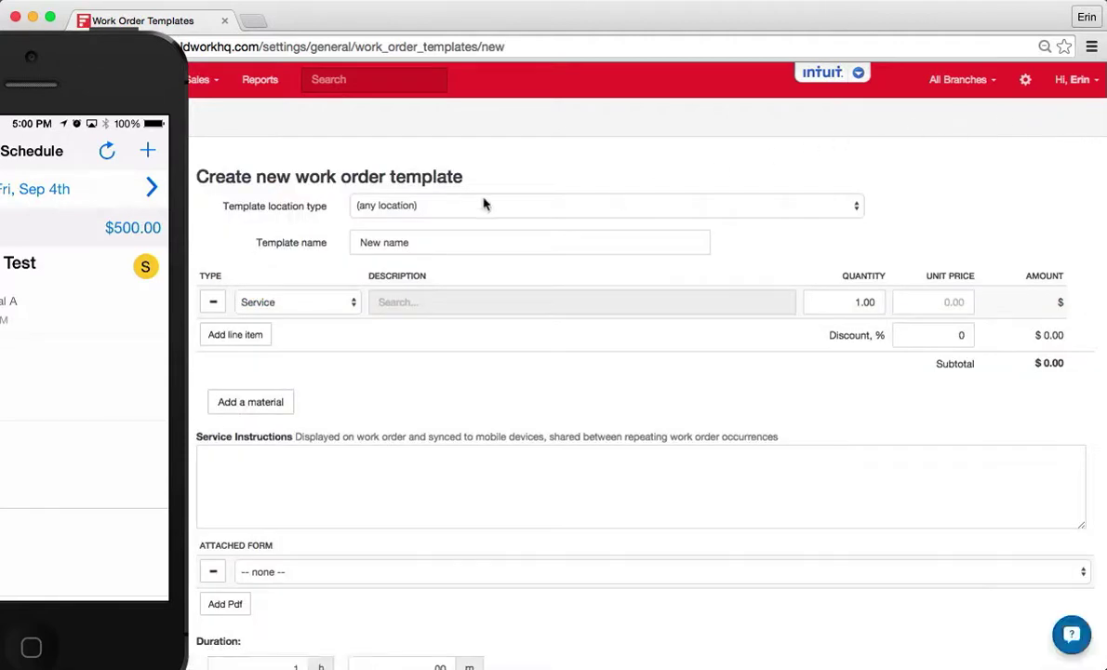
click(428, 206)
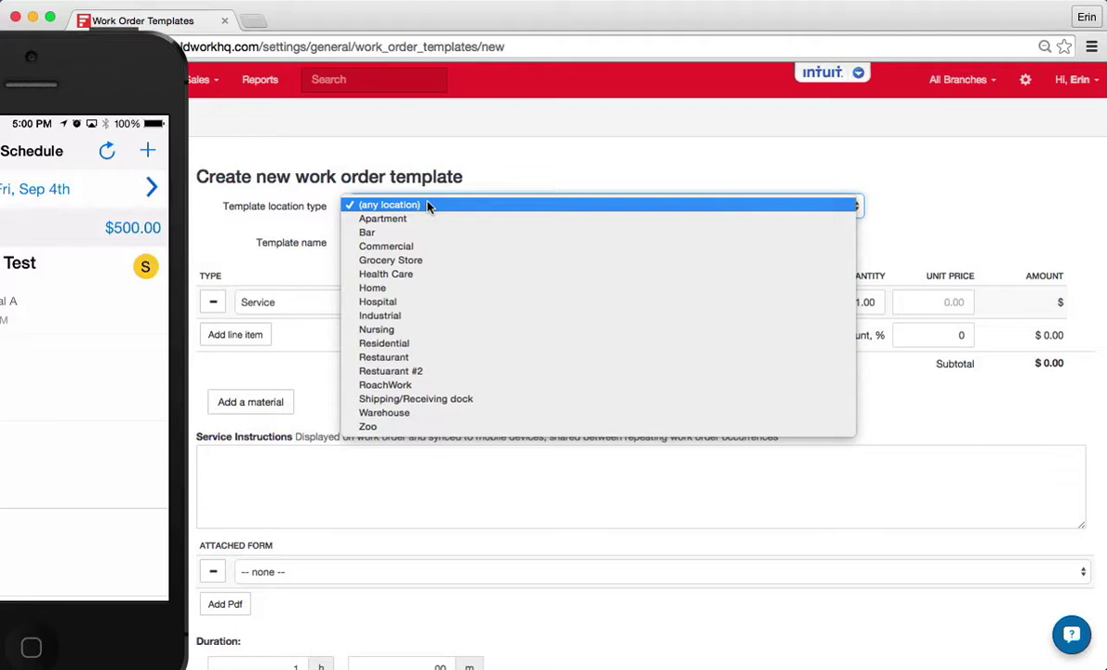
click(427, 359)
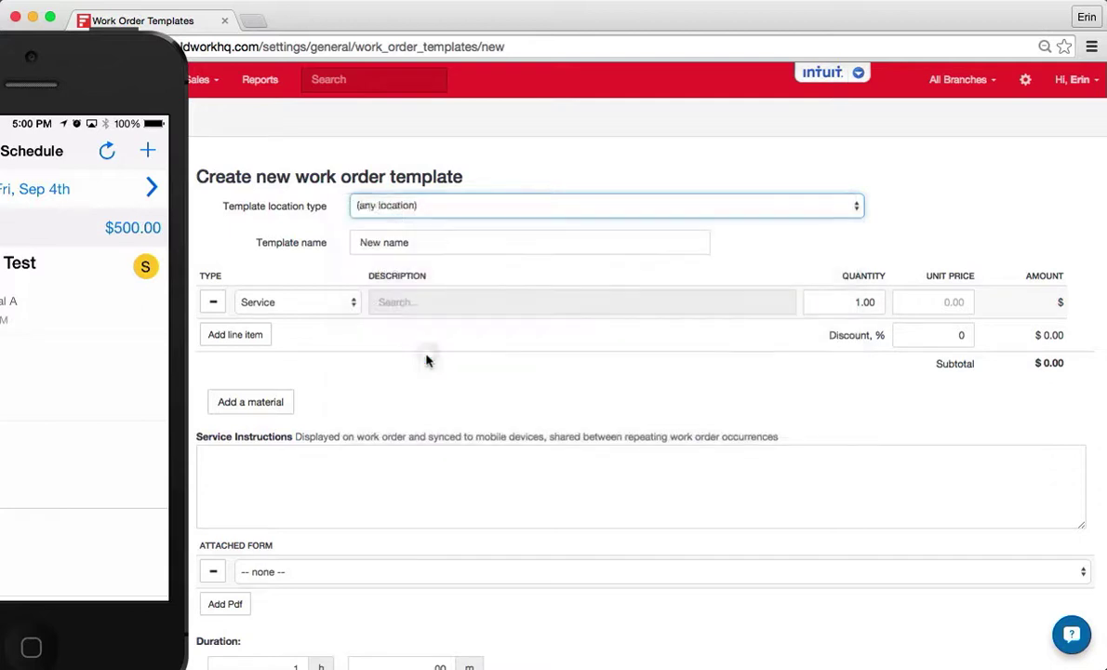
- Name the work order template "Weekly Restaurant Template"
triple_click(417, 243)
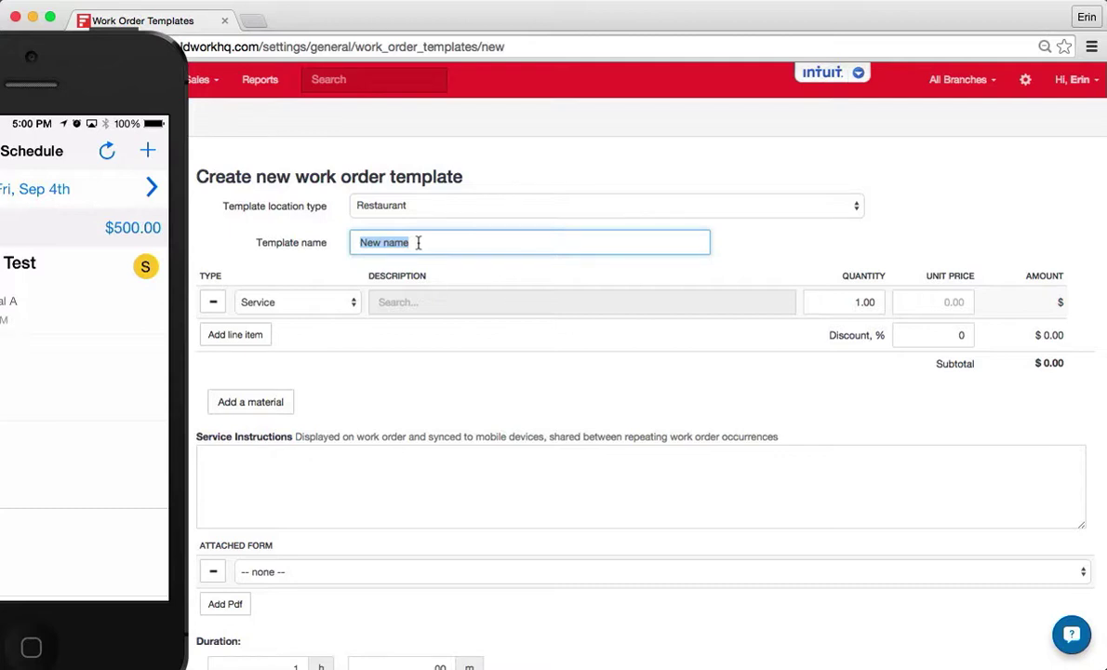
text(Weekly R)
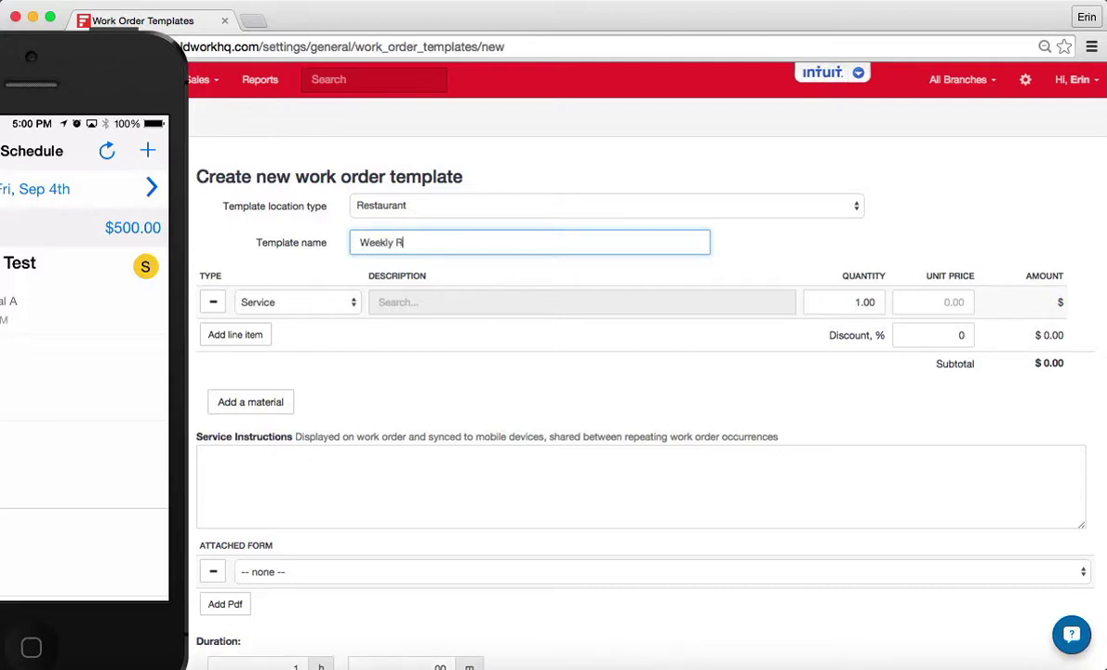
text(estaurant Template)
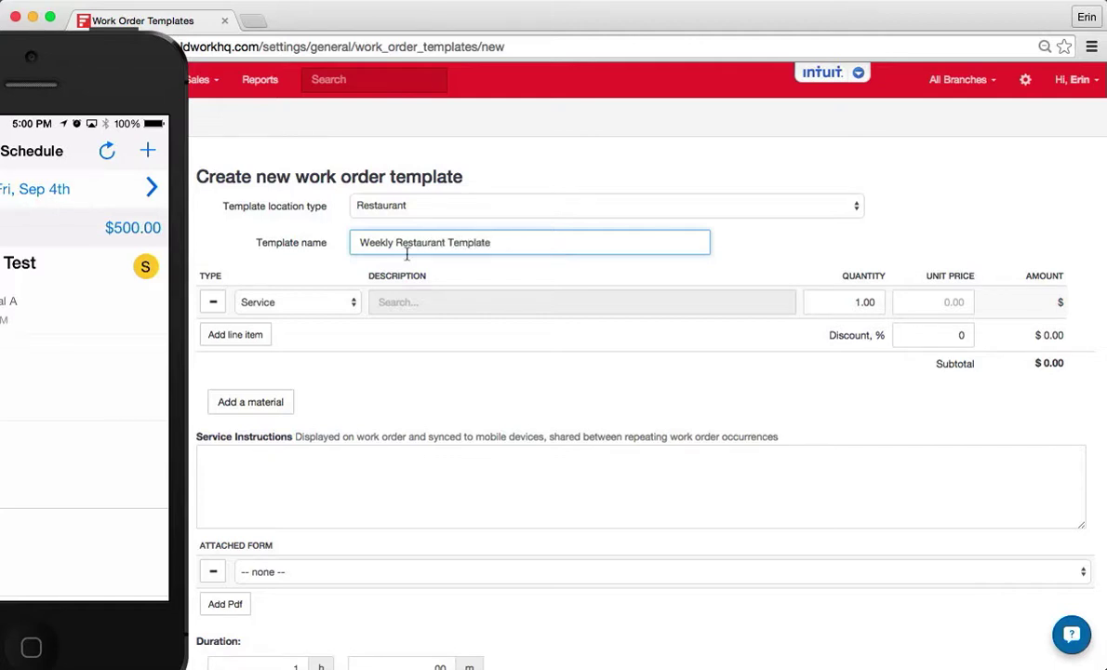
- Fill the template's service line item with Commercial Pest Control - Weekly
click(403, 303)
text(wee)
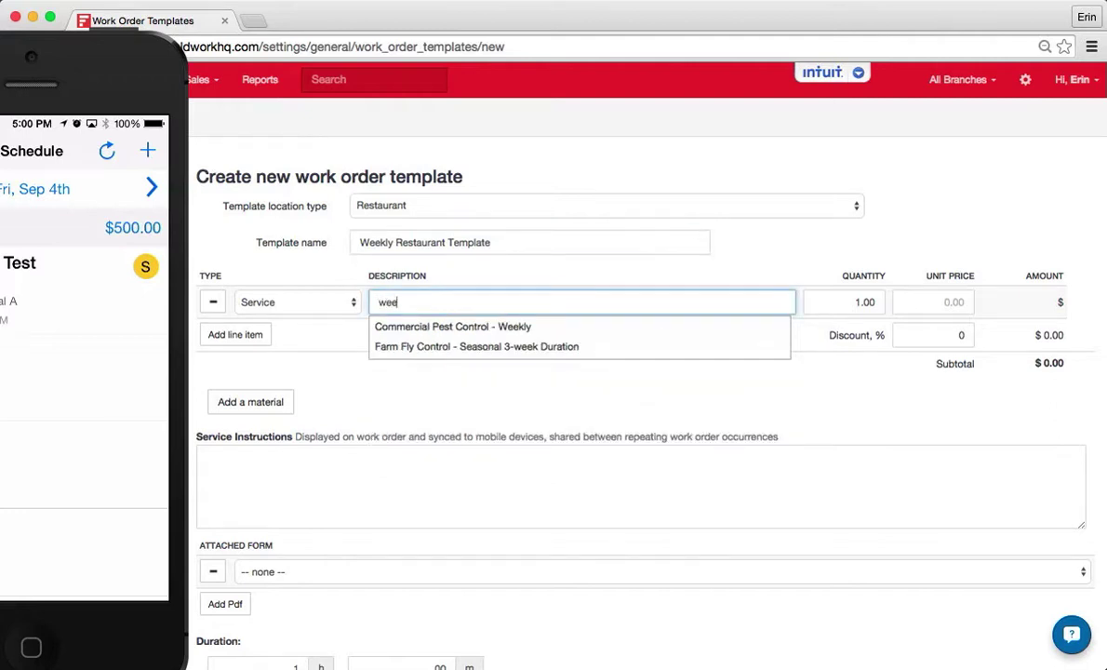
key(Down)
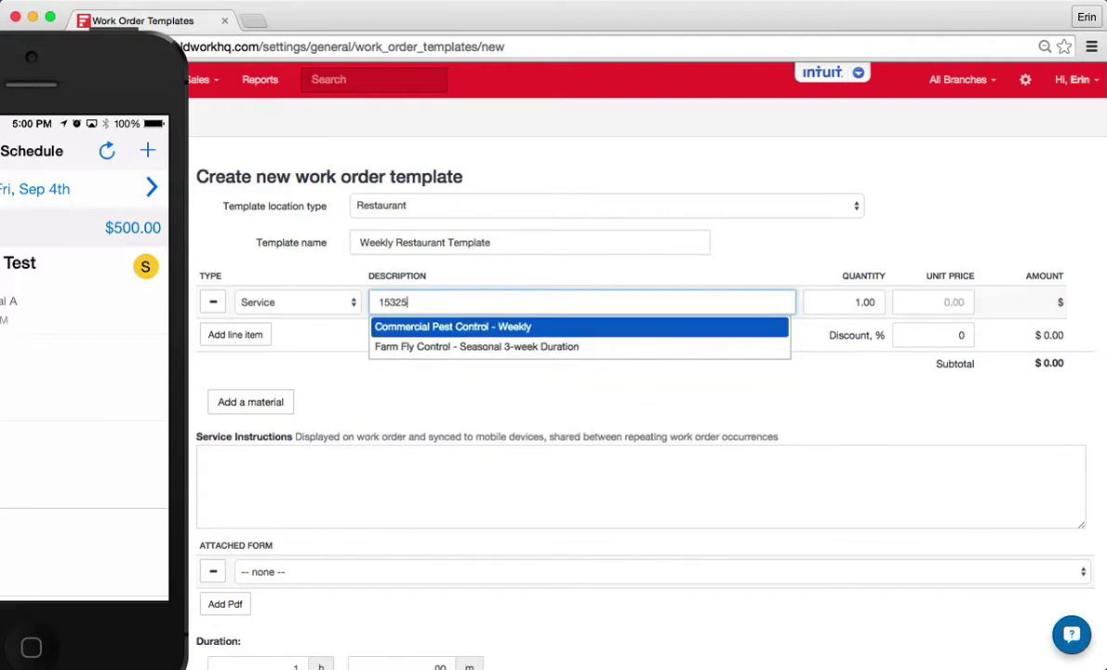
key(Return)
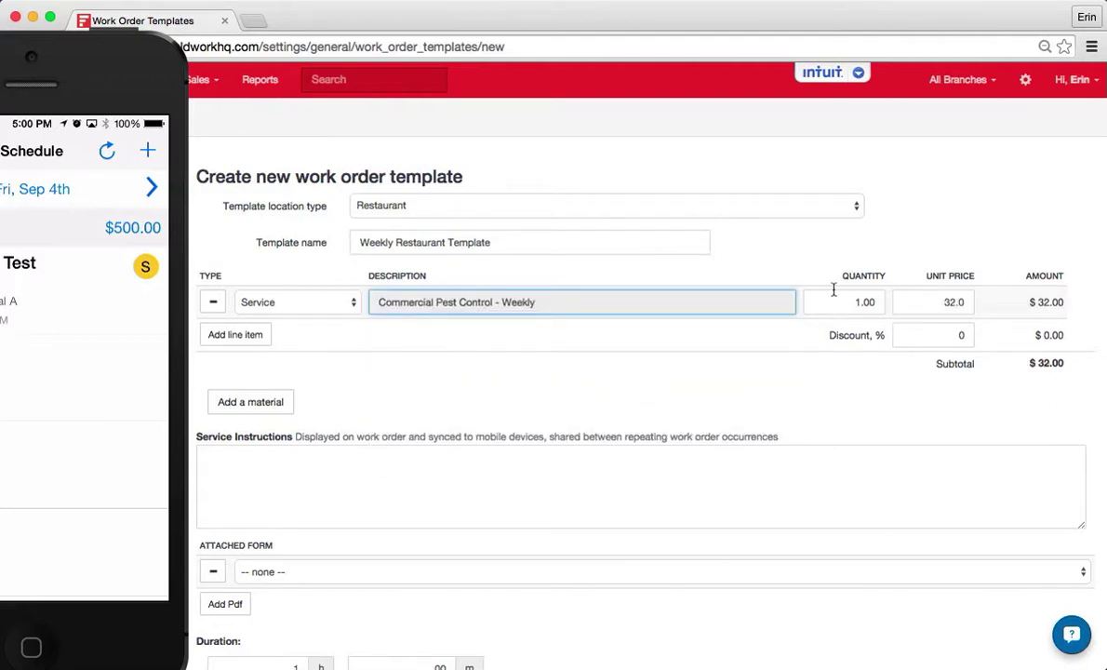
click(923, 301)
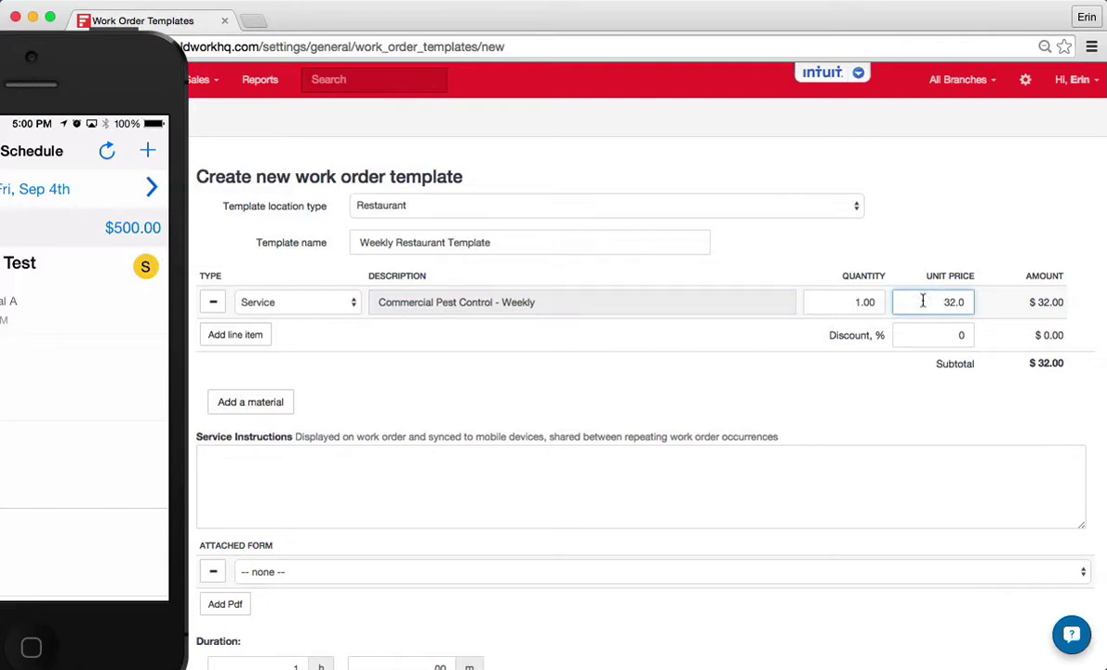
click(224, 337)
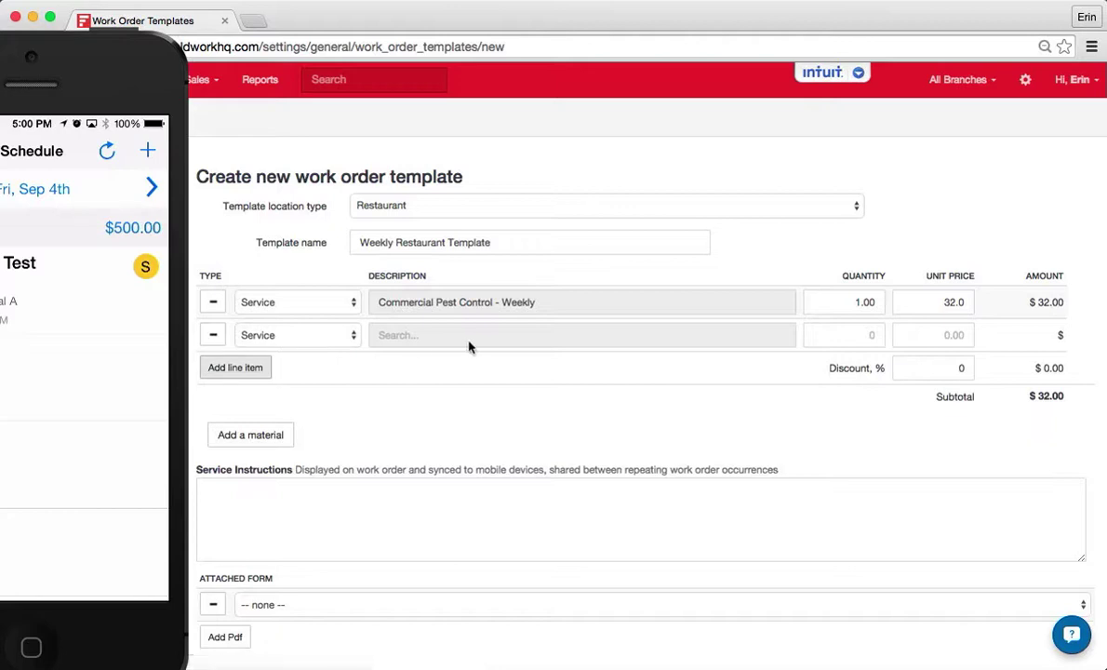
click(213, 335)
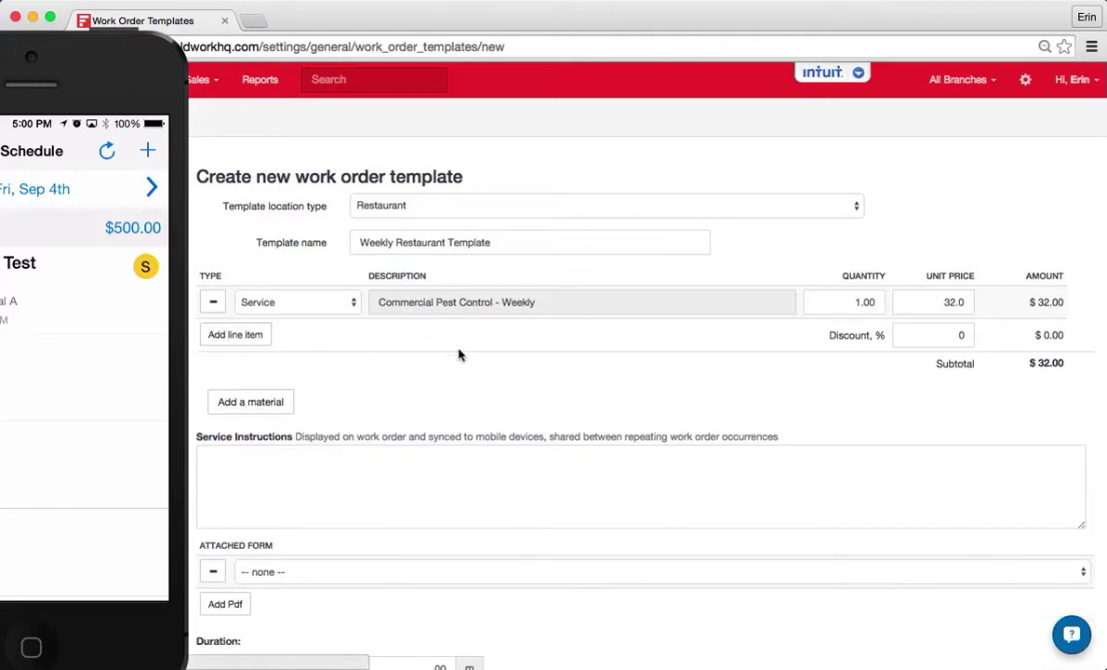
- Add Demand® CS Insecticide as the first material of the template
scroll(458, 355, down, 3)
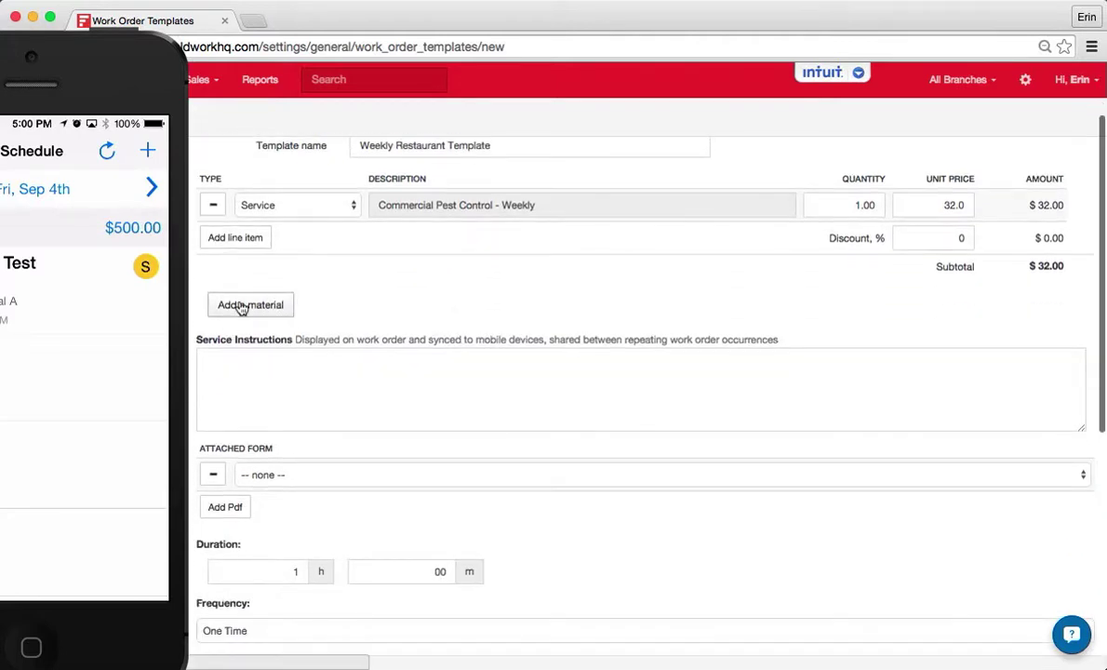
click(240, 303)
click(293, 308)
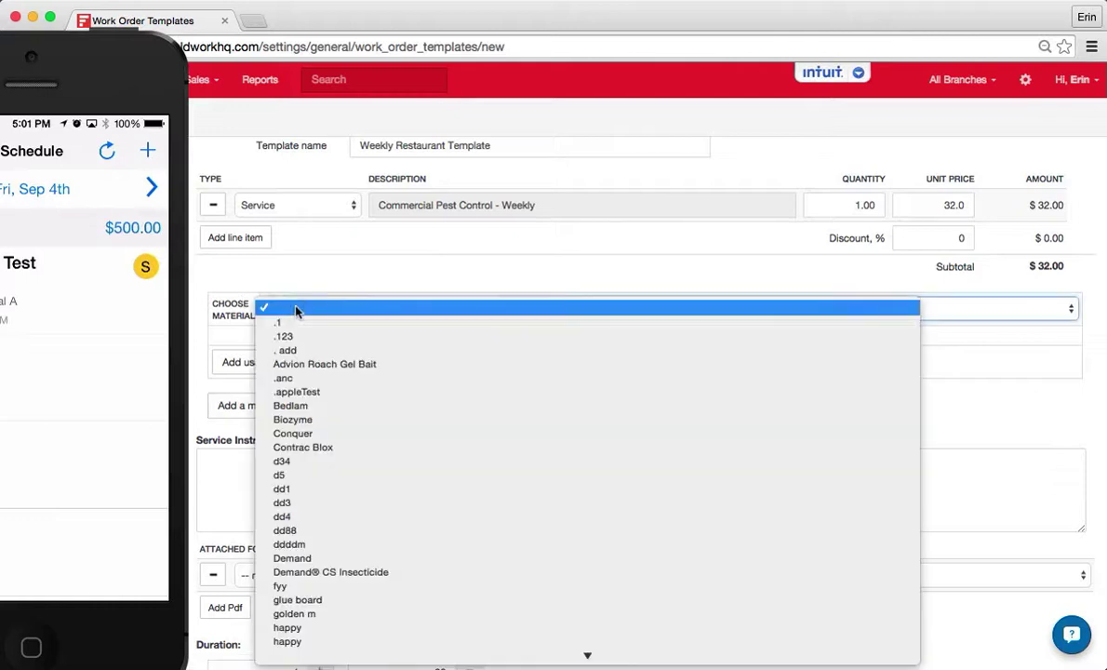
click(303, 571)
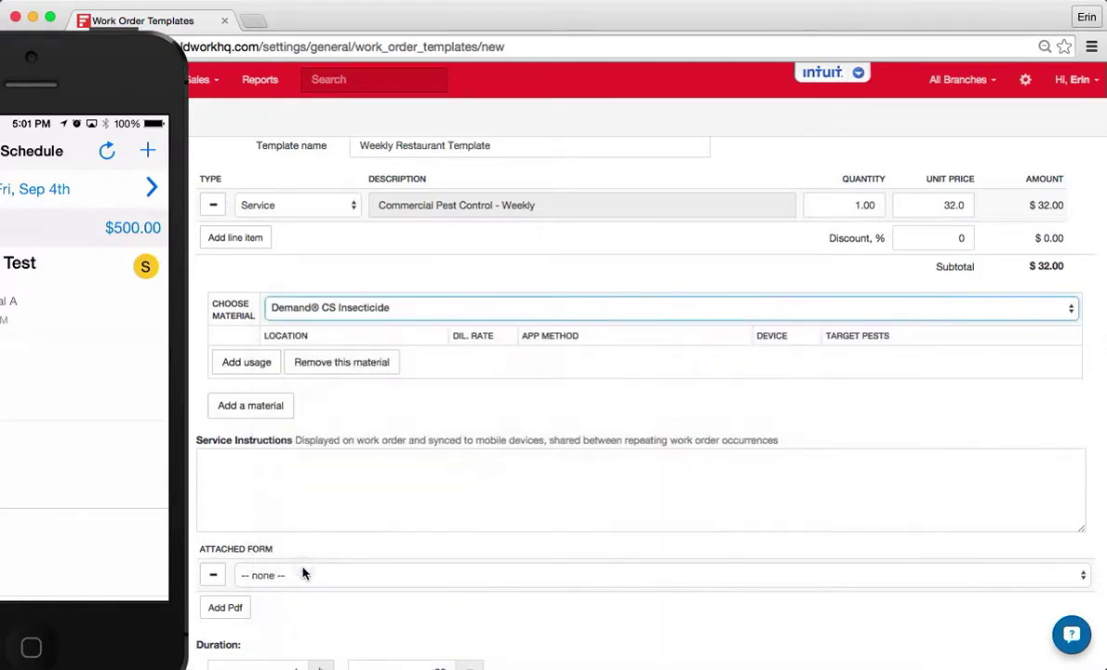
- Add Contrac Blox and Biozyme as the second and third materials of the template
click(248, 406)
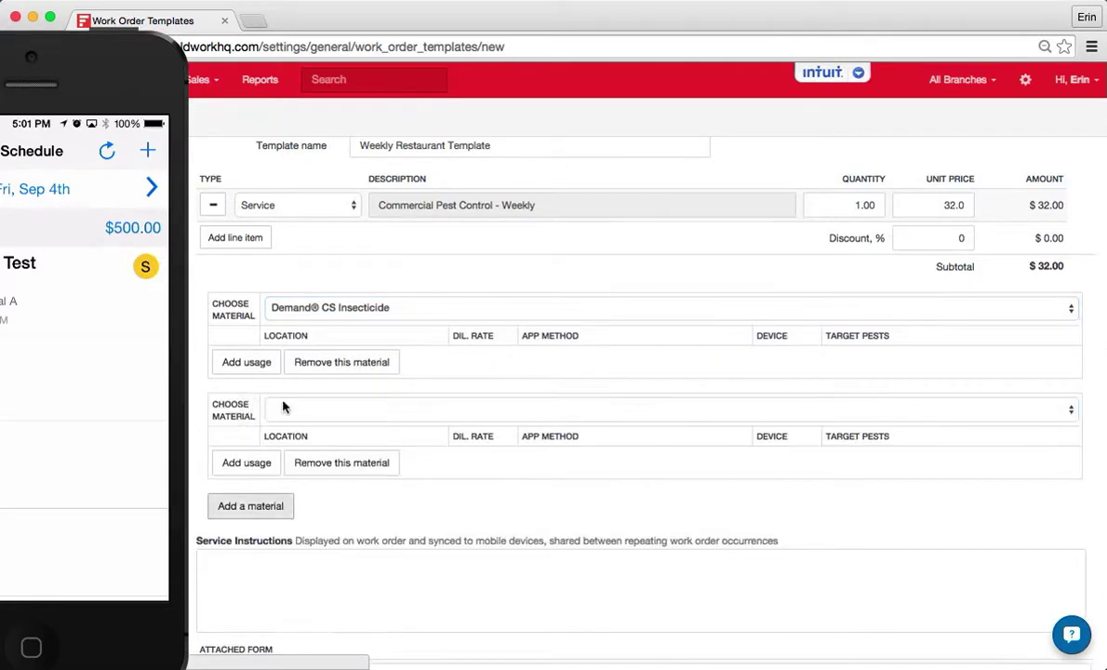
click(295, 404)
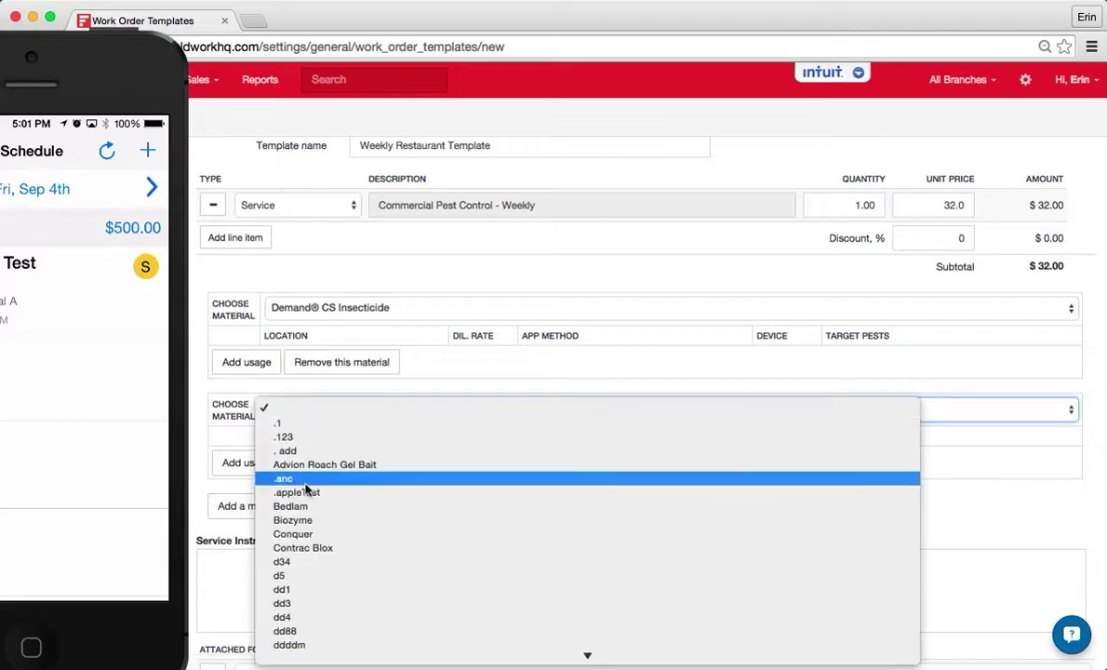
click(311, 548)
click(261, 510)
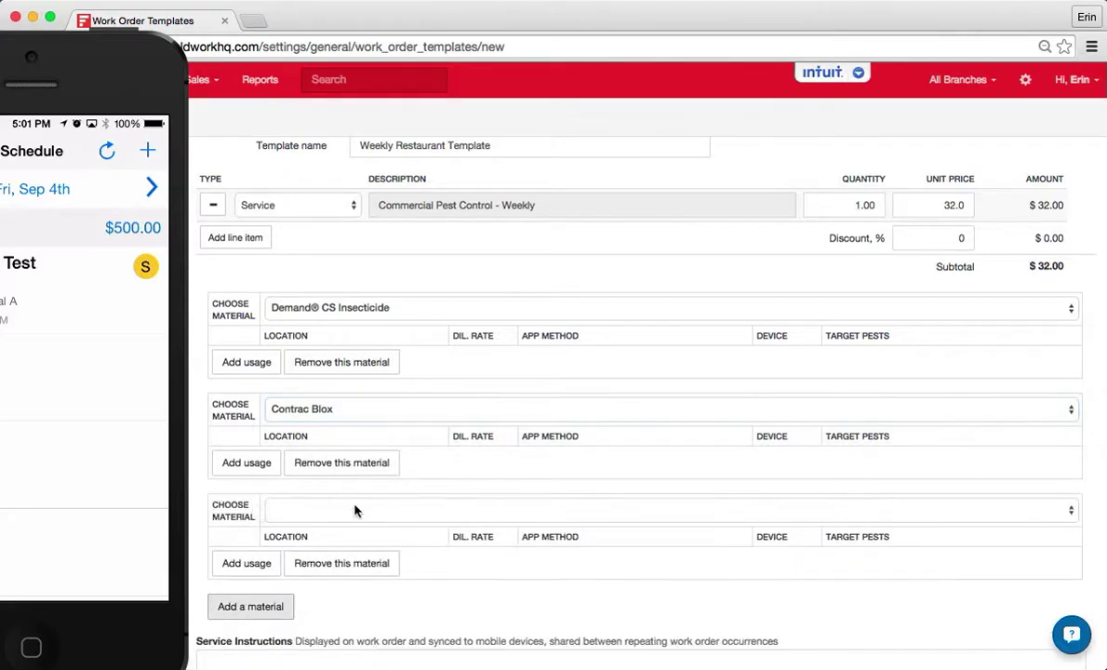
click(355, 508)
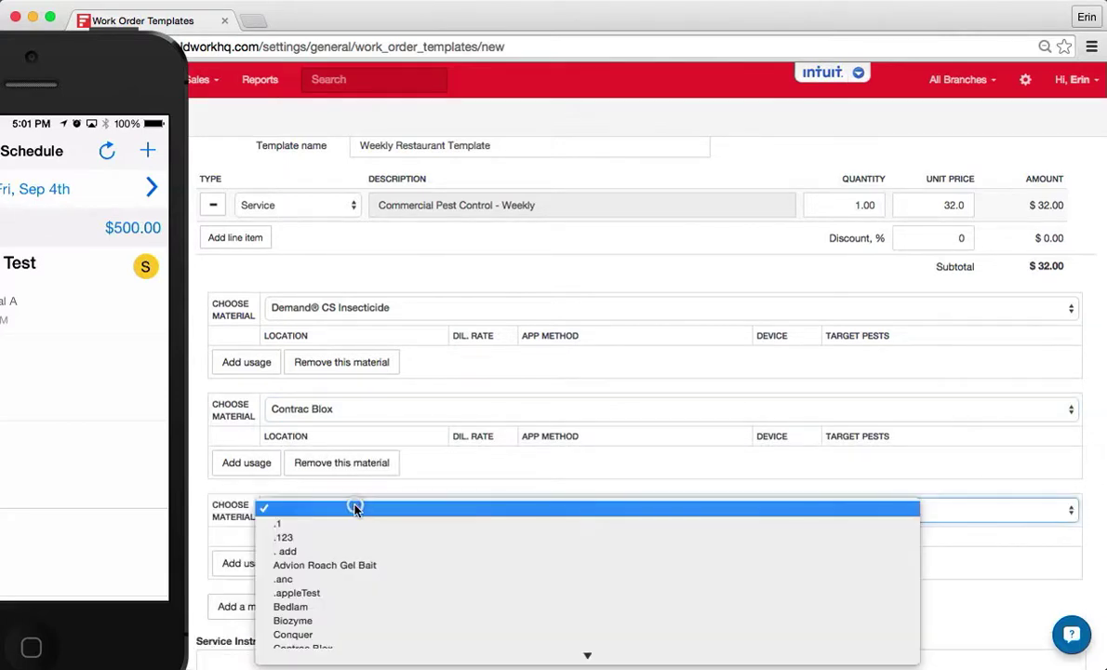
click(348, 621)
- Add Macforce FC Select Roach Bait as the fourth material of the template
scroll(472, 596, down, 4)
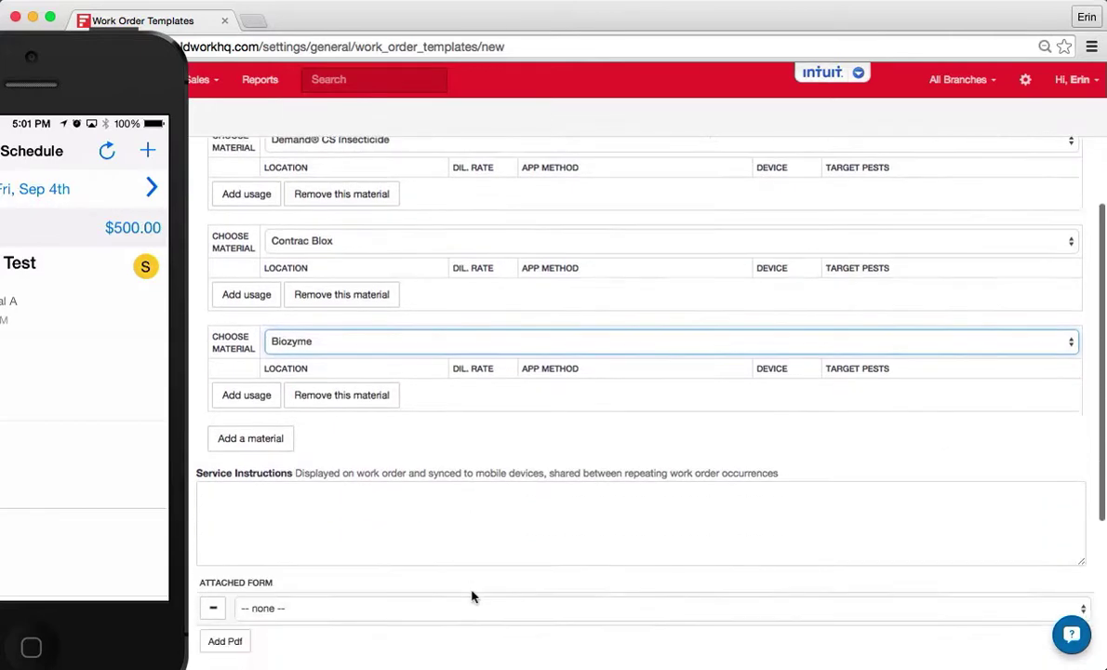
click(275, 445)
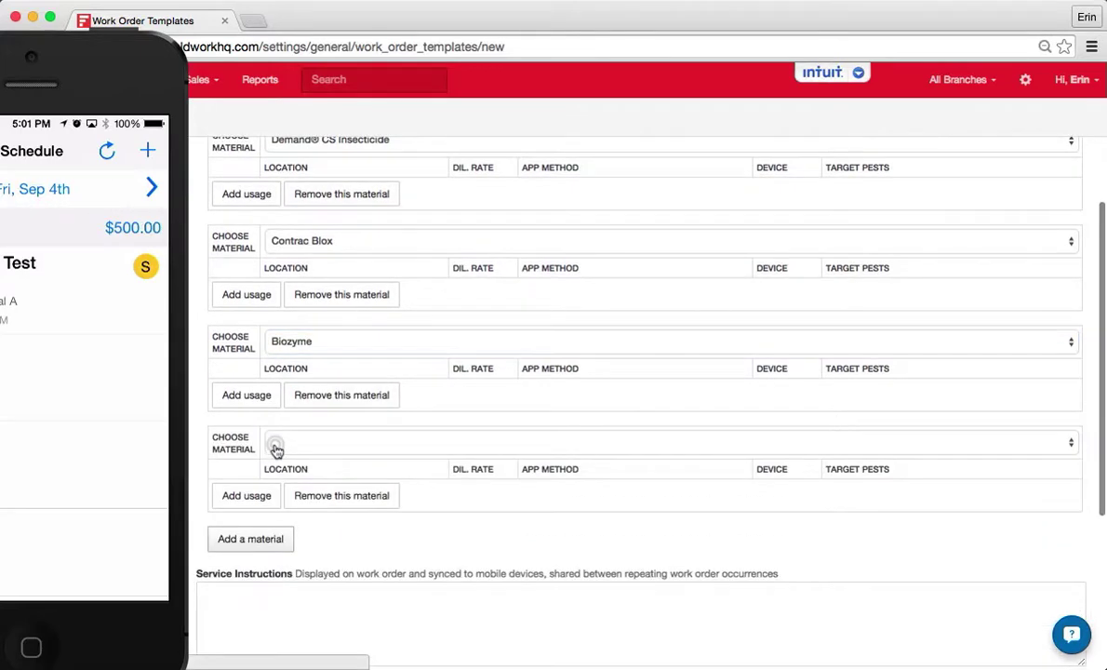
click(427, 443)
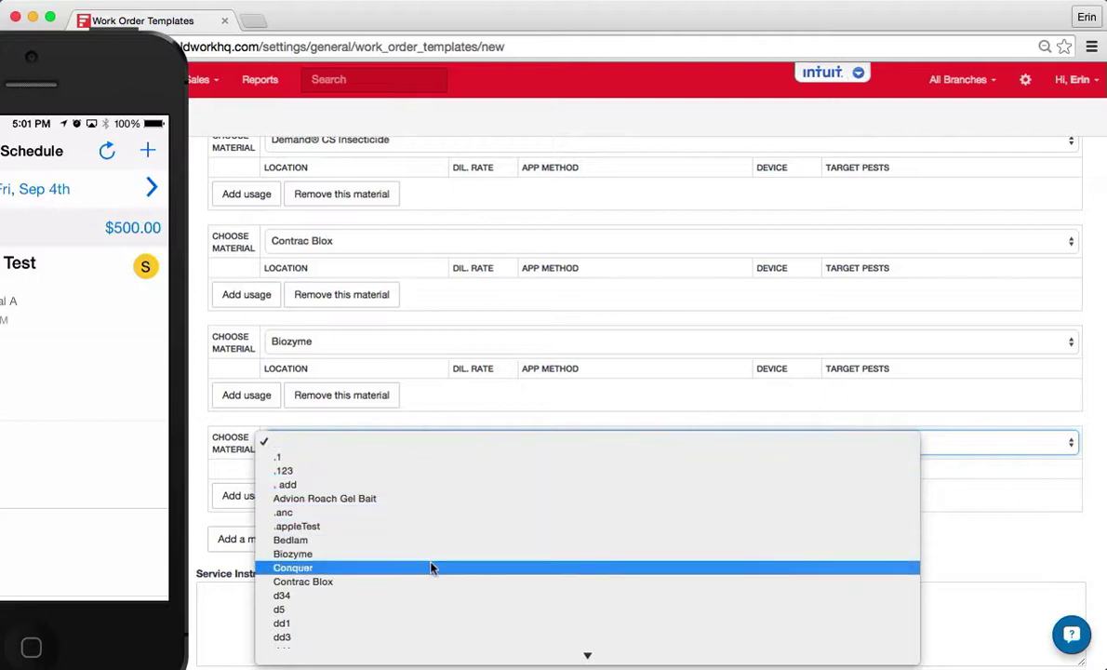
scroll(432, 583, down, 10)
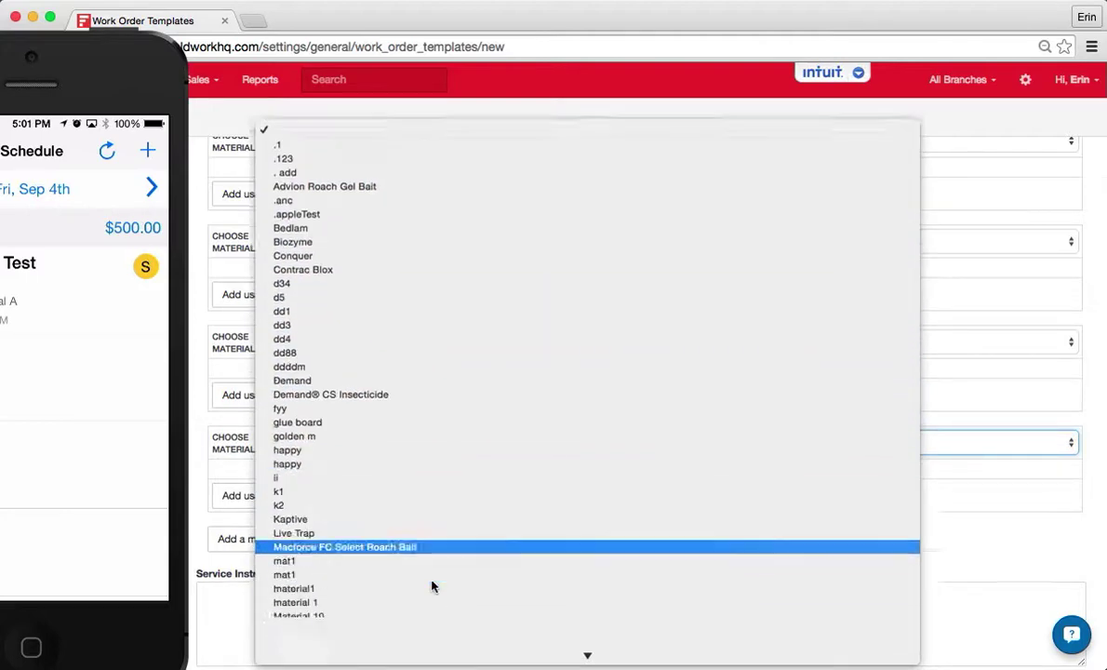
scroll(432, 584, down, 10)
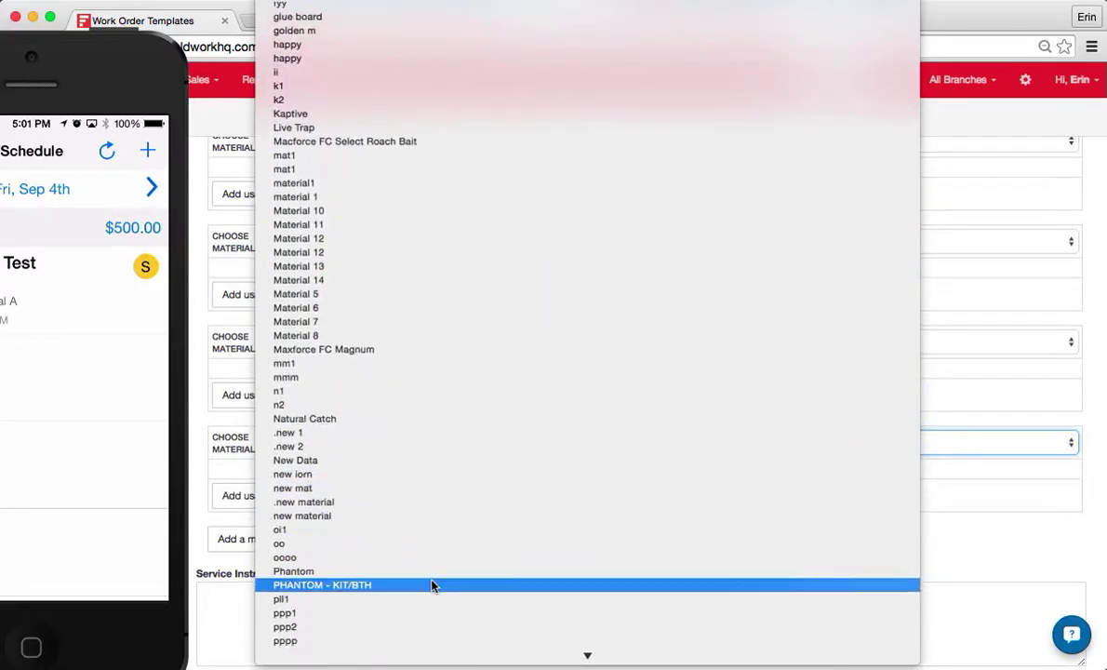
scroll(431, 584, down, 10)
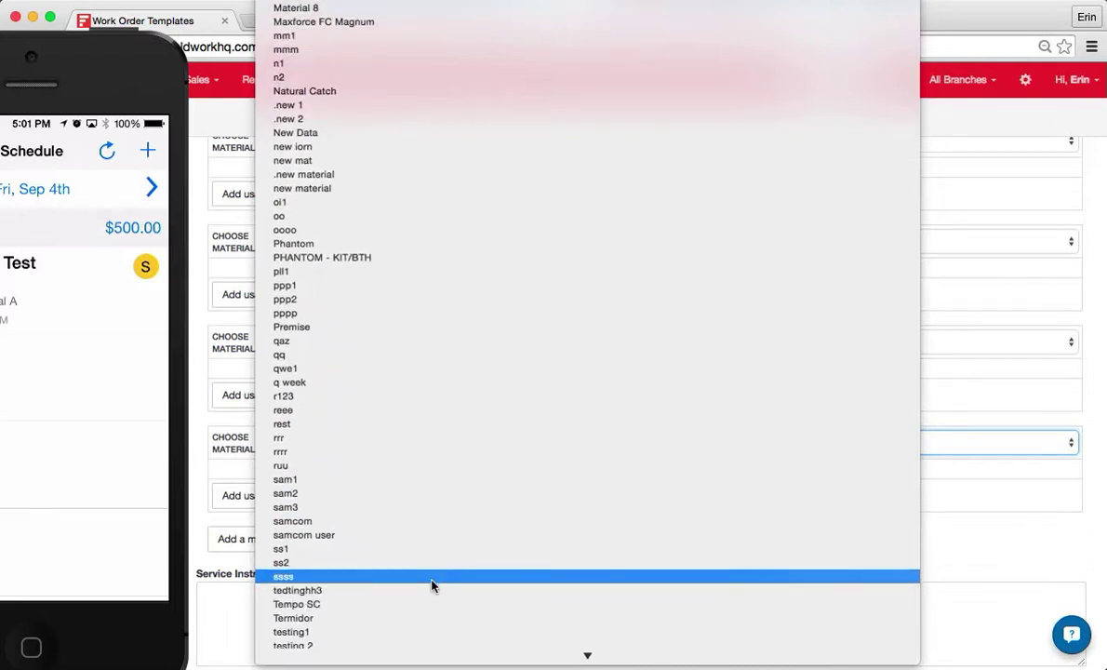
scroll(431, 584, down, 10)
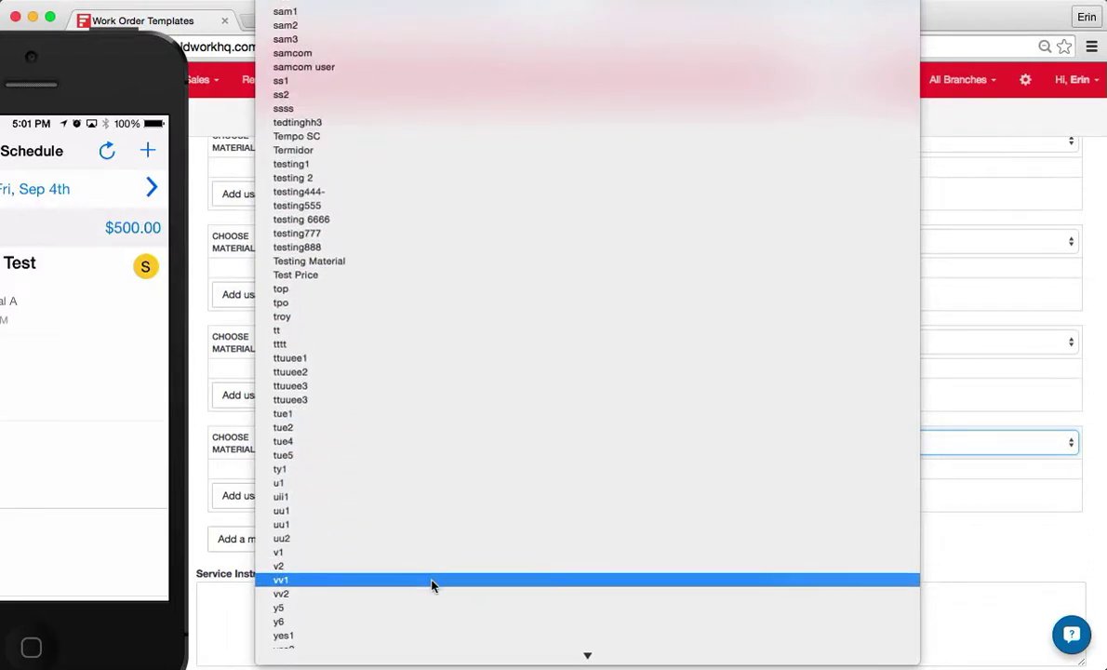
scroll(431, 585, down, 2)
scroll(432, 584, up, 15)
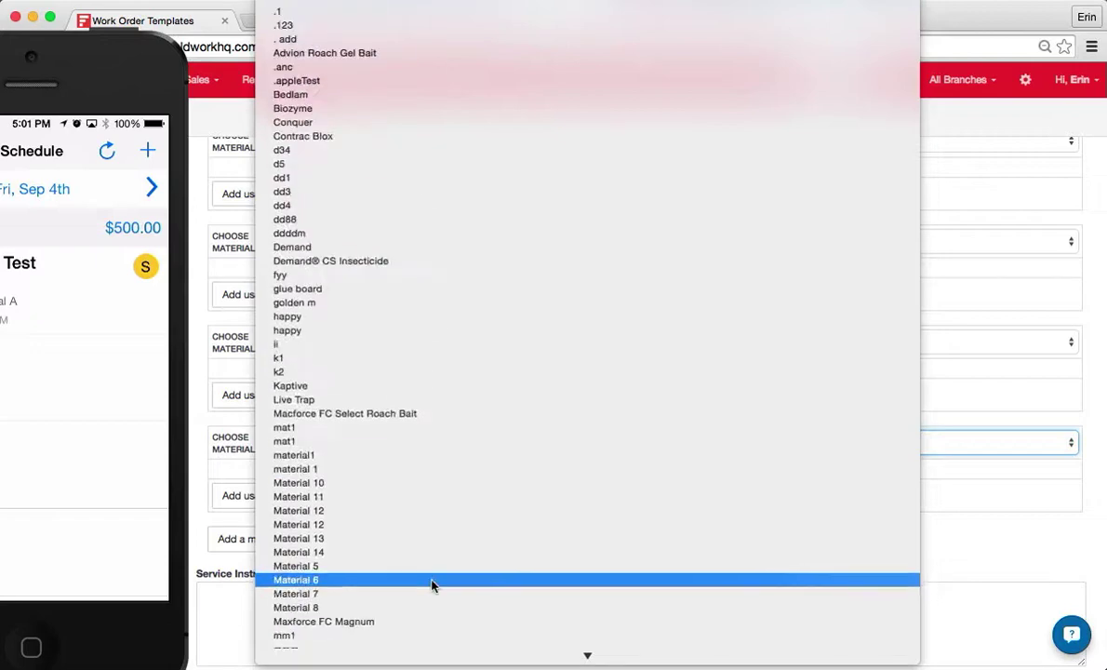
scroll(432, 584, down, 10)
scroll(431, 584, up, 9)
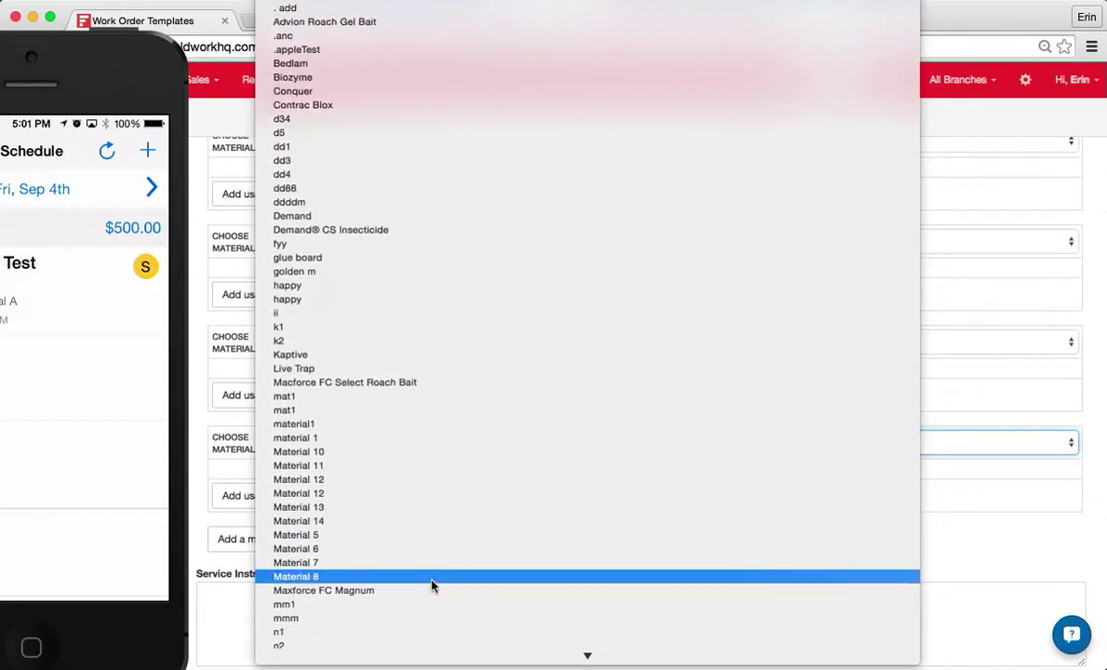
click(420, 383)
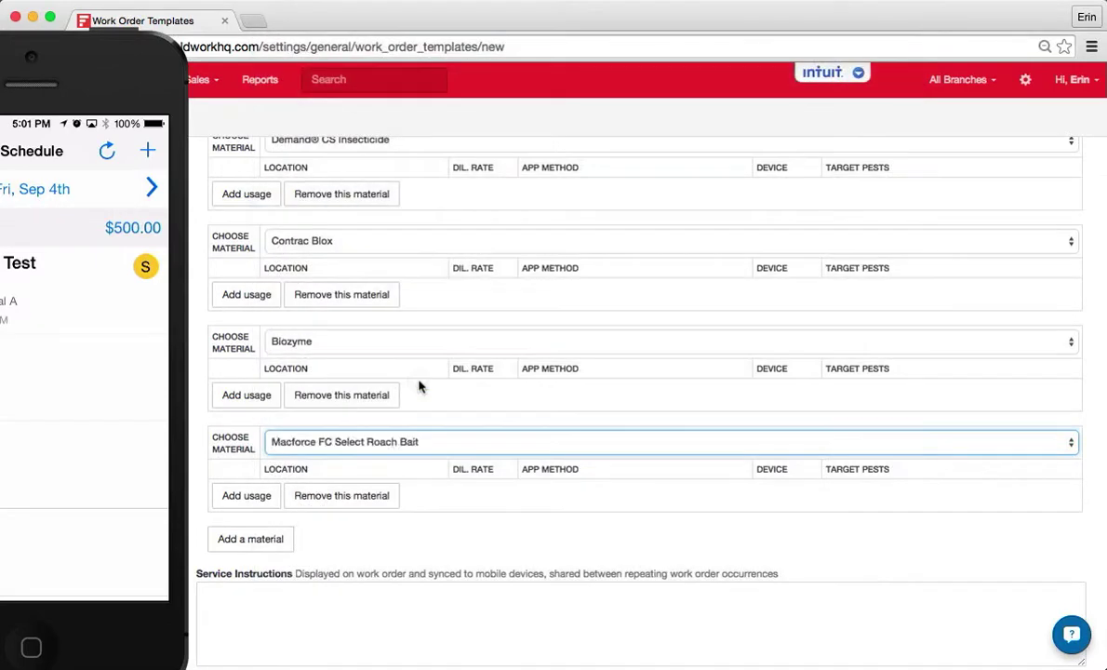
- Add a usage to Demand® CS Insecticide with location exterior and dilution rate 0.06% AI Demand - Roach
scroll(420, 387, up, 1)
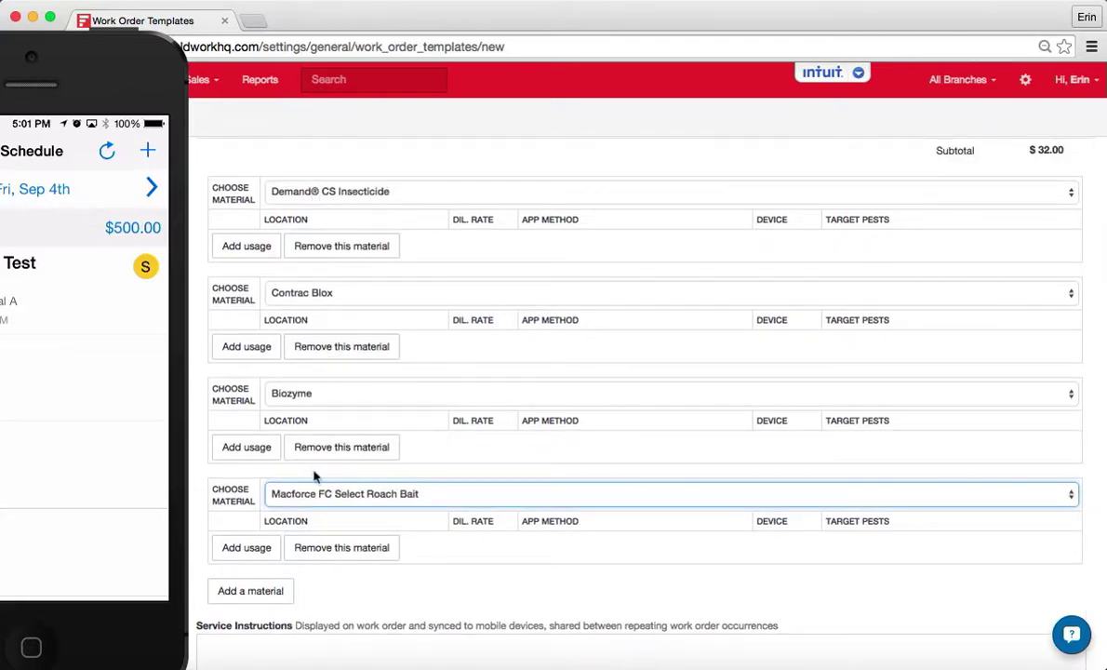
click(246, 247)
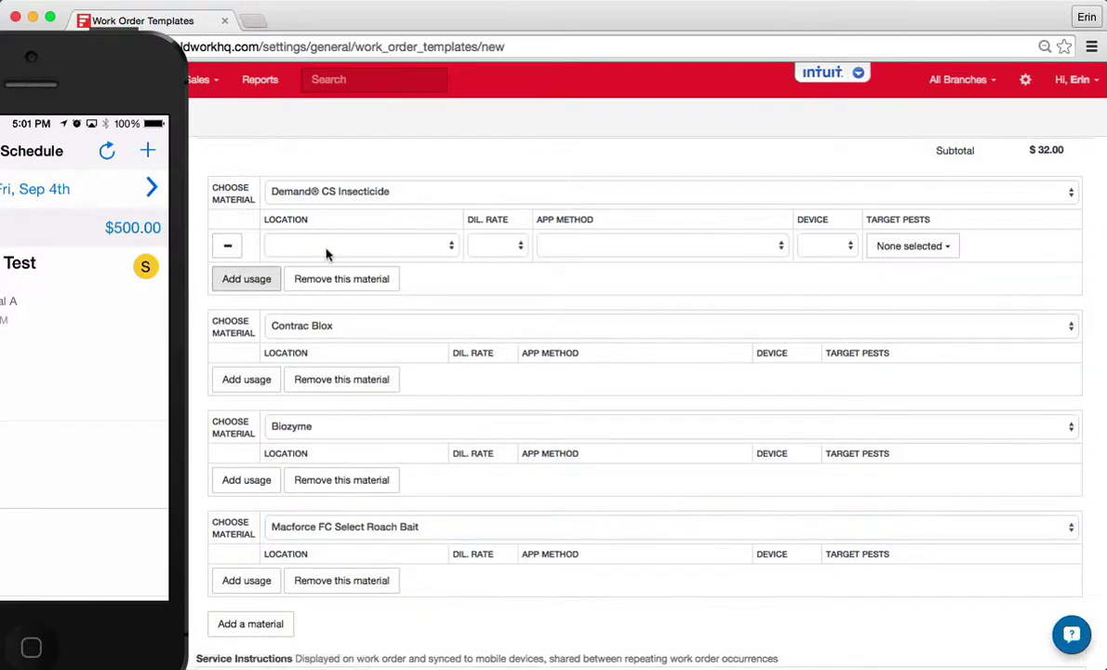
click(413, 247)
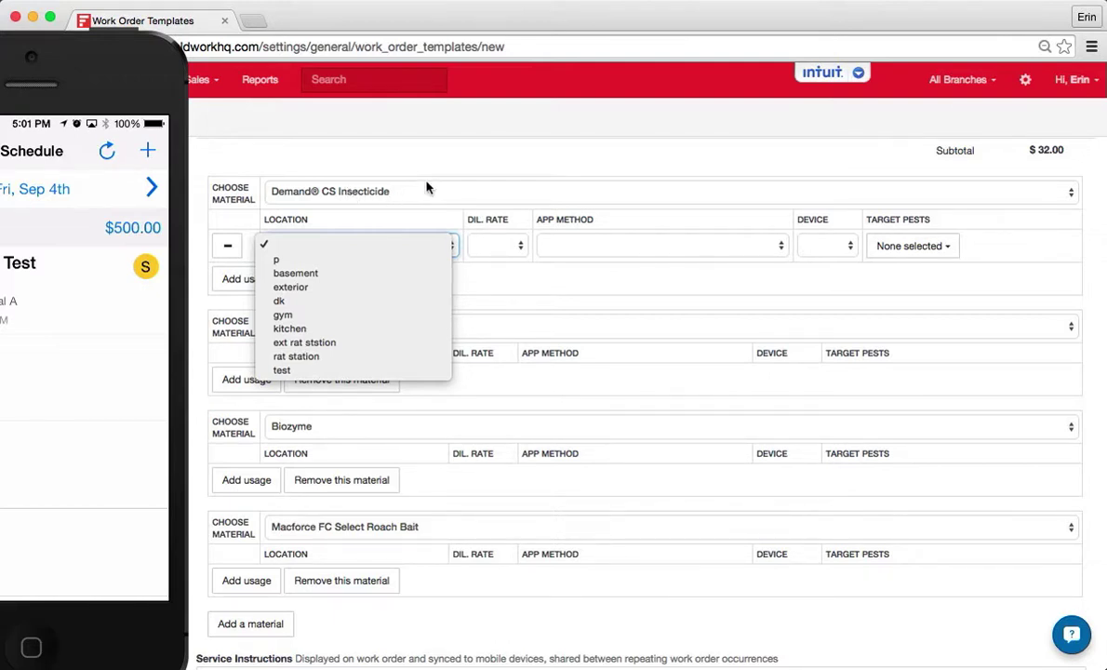
click(308, 286)
click(505, 244)
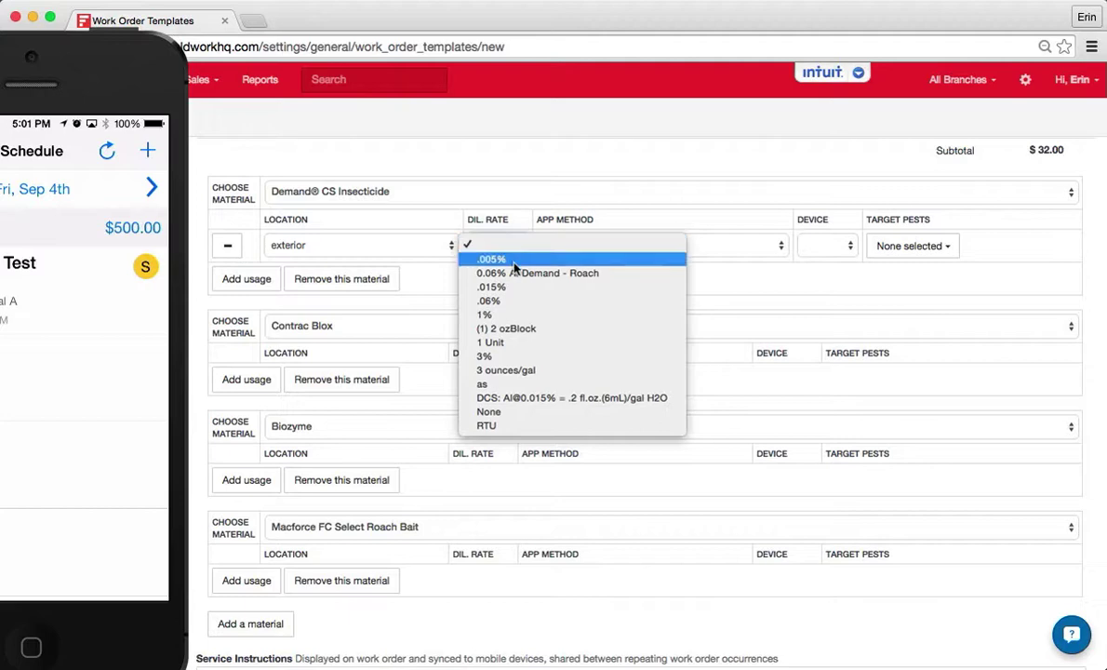
click(545, 275)
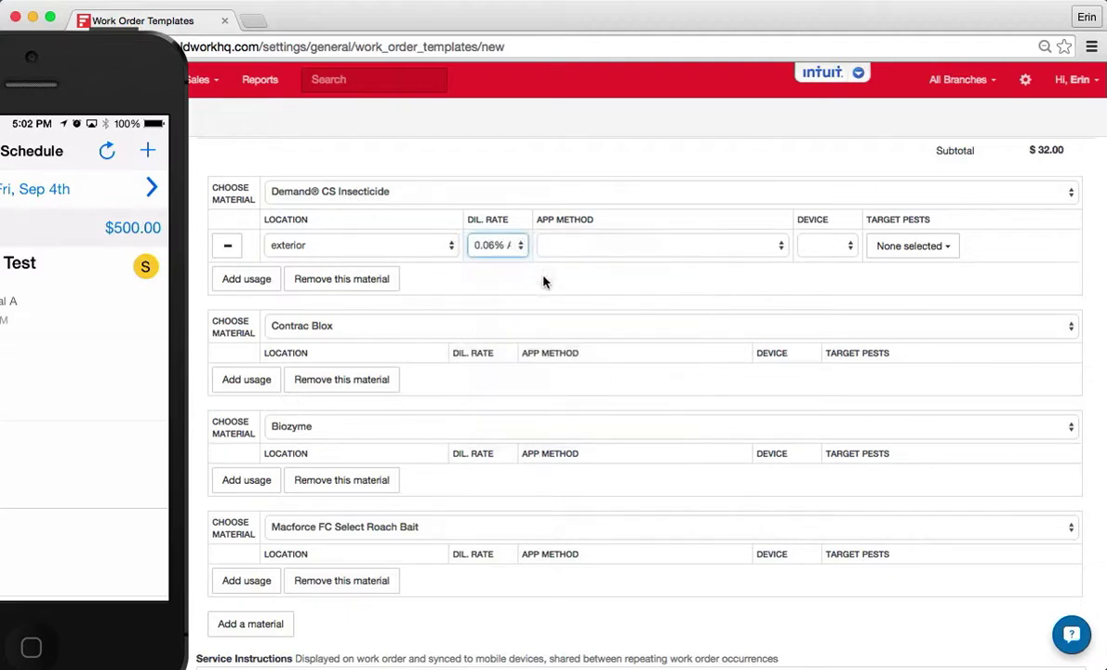
- Set the Demand® CS Insecticide usage to application method Crack & Crevice and device B&G Sprayer
click(571, 246)
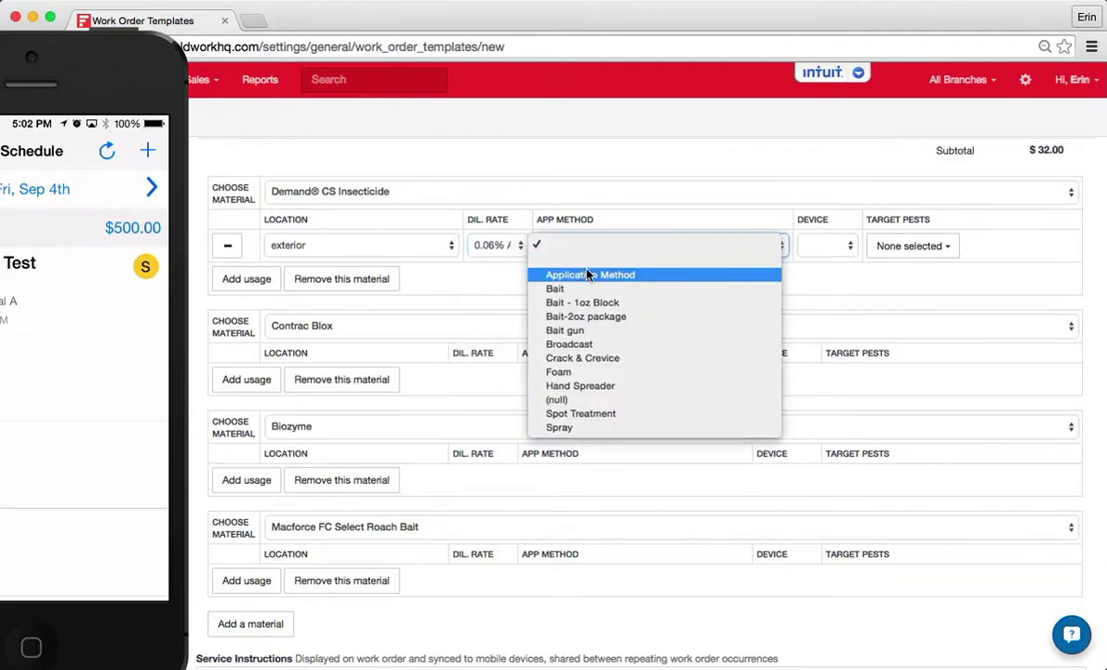
click(592, 359)
click(820, 249)
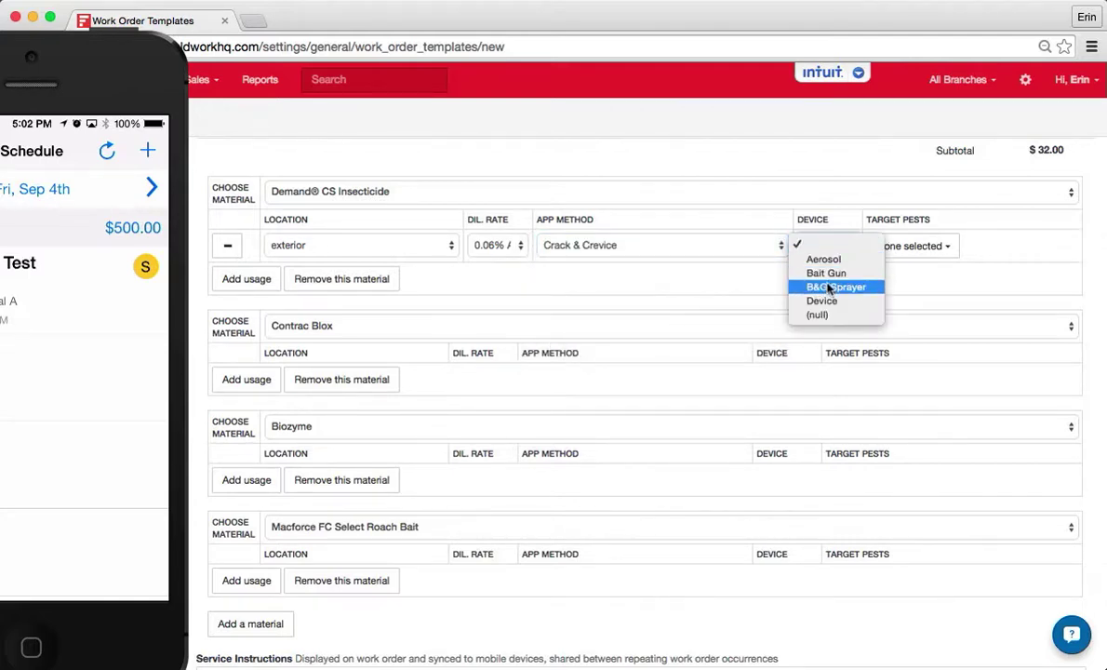
click(827, 286)
- Select German CockRoach as the target pest of the Demand® CS Insecticide usage
click(943, 256)
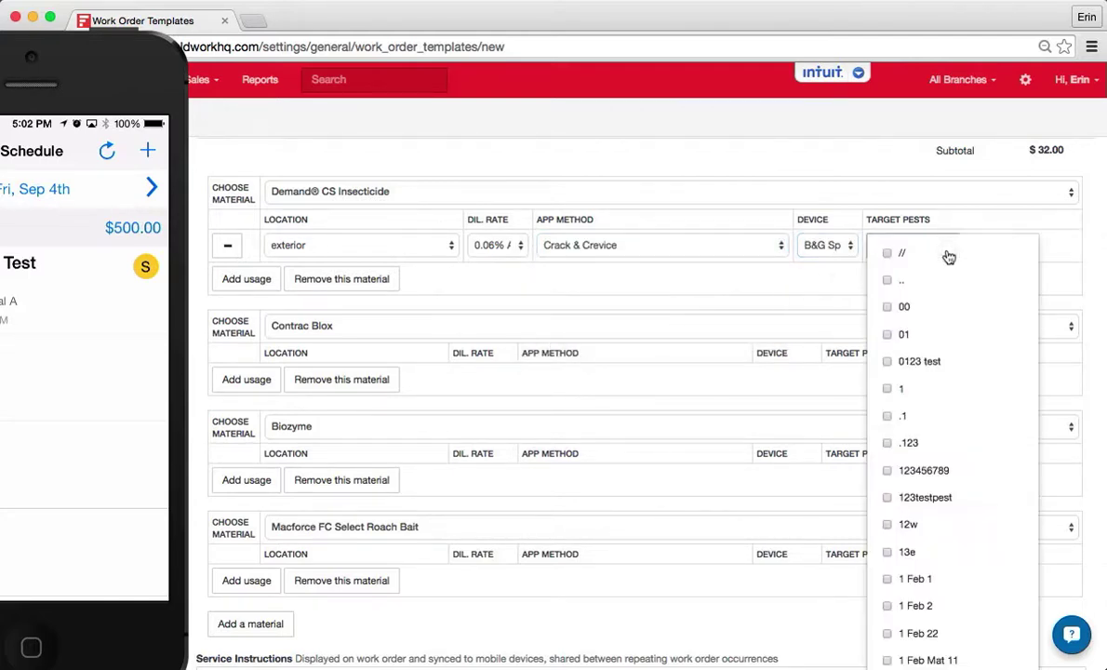
scroll(916, 473, down, 10)
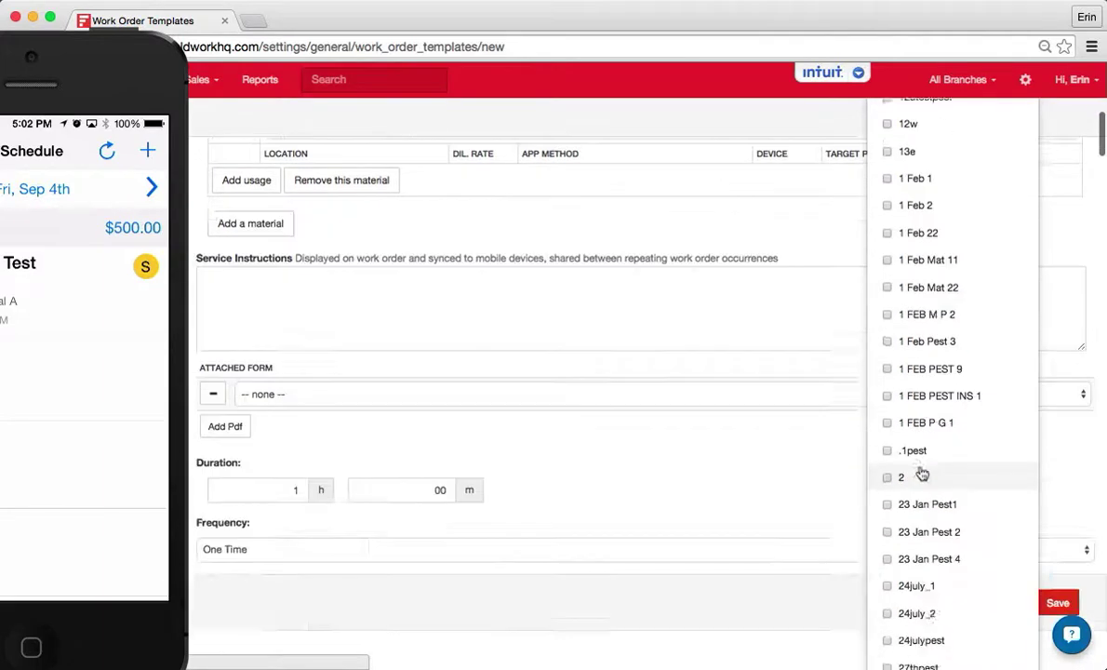
scroll(920, 473, down, 15)
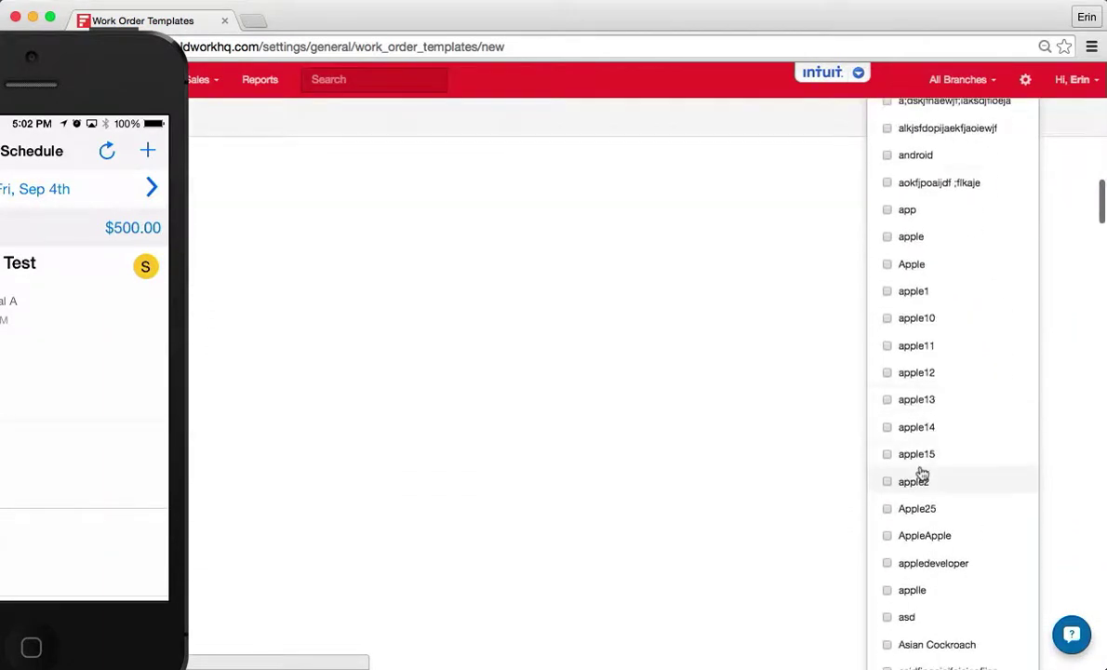
scroll(922, 475, down, 15)
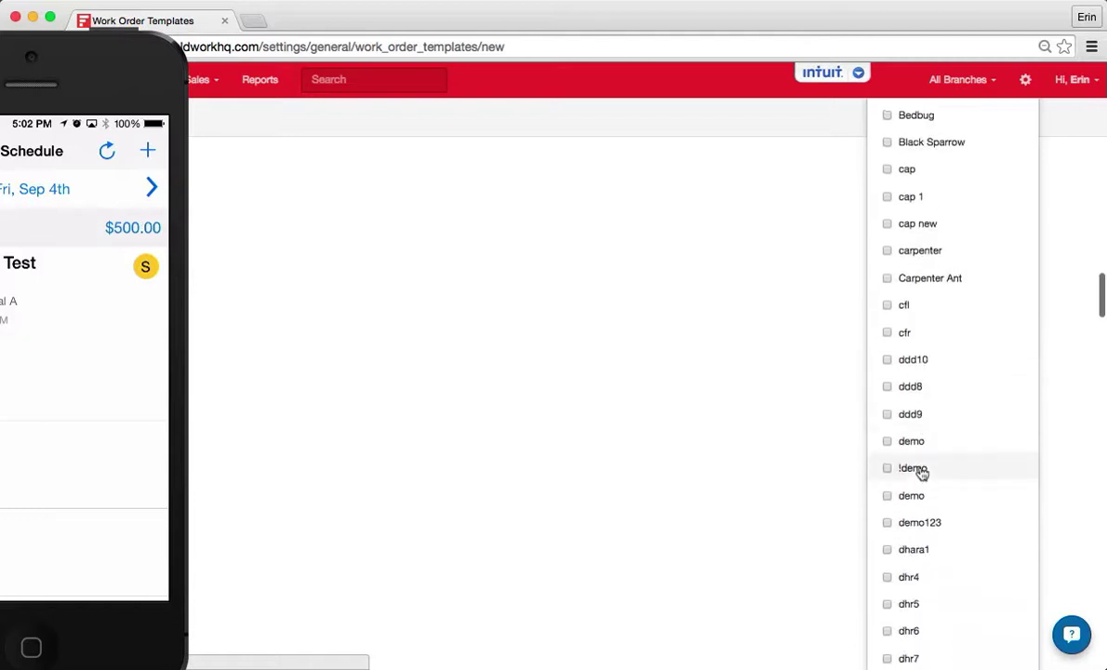
scroll(921, 474, down, 10)
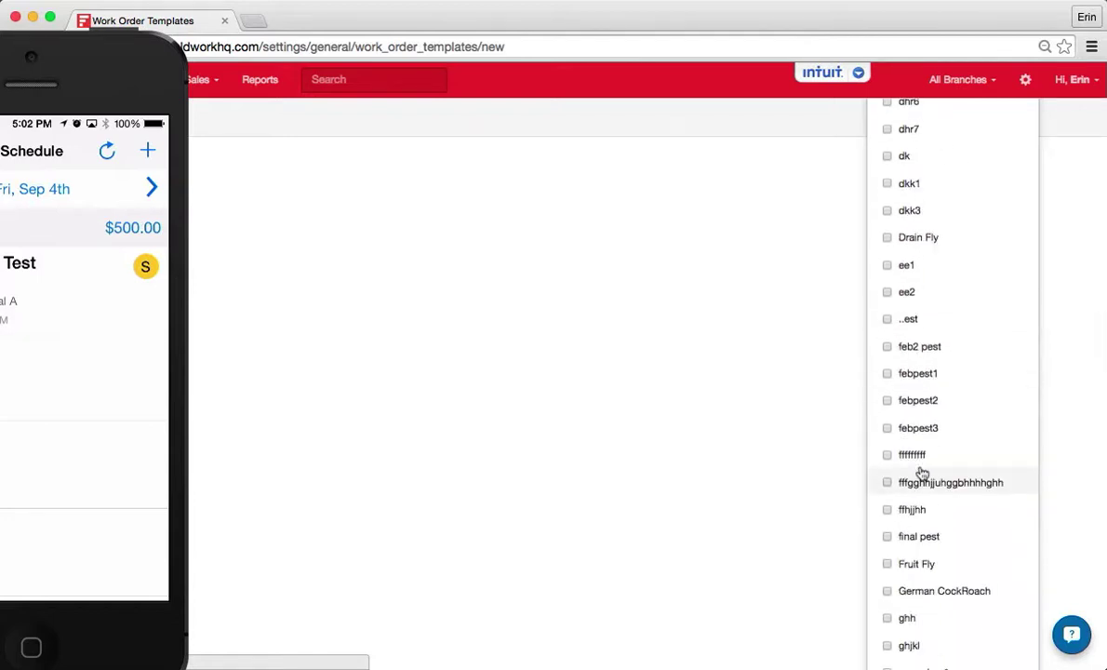
scroll(921, 475, down, 4)
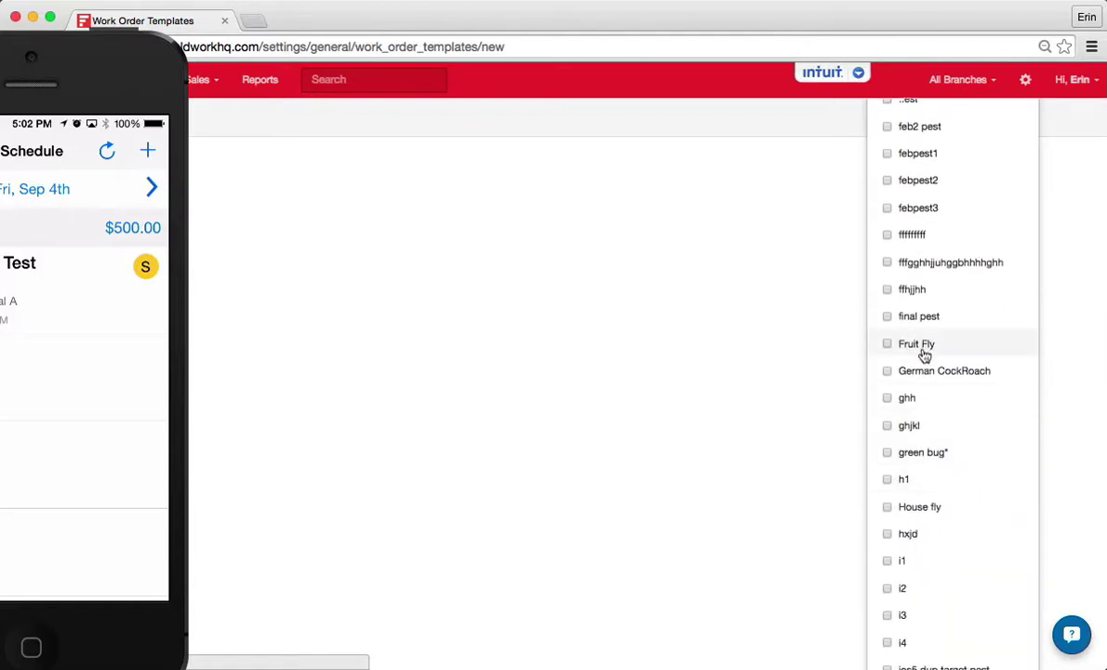
click(891, 372)
click(690, 348)
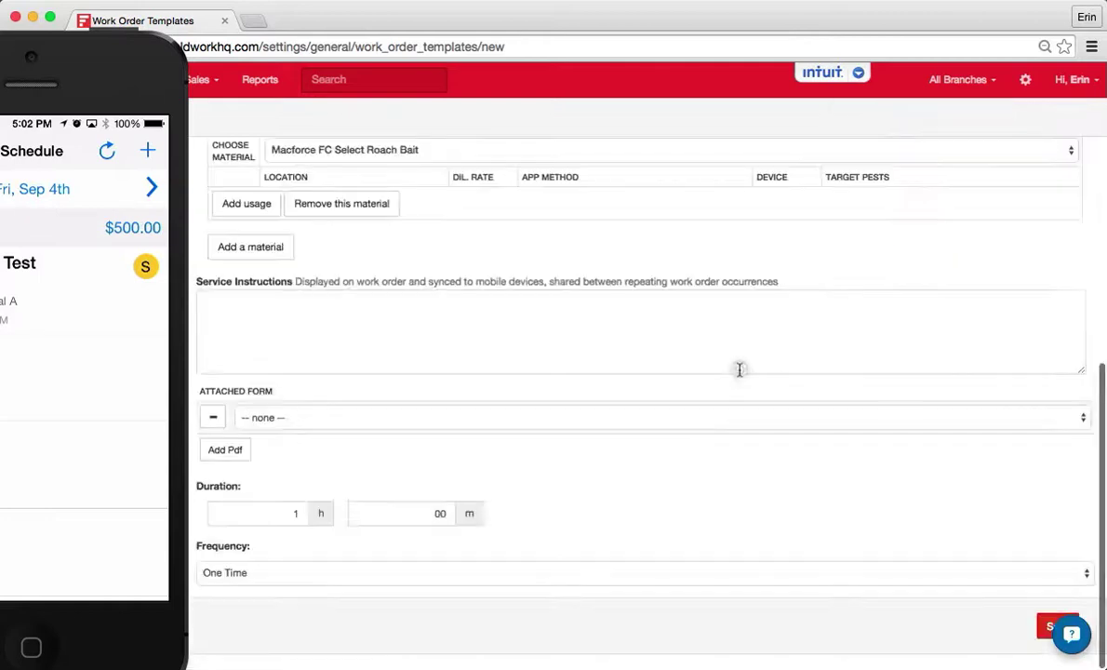
- Add a usage to Contrac Blox with location ext rat ststion and dilution rate RTU
scroll(815, 221, up, 8)
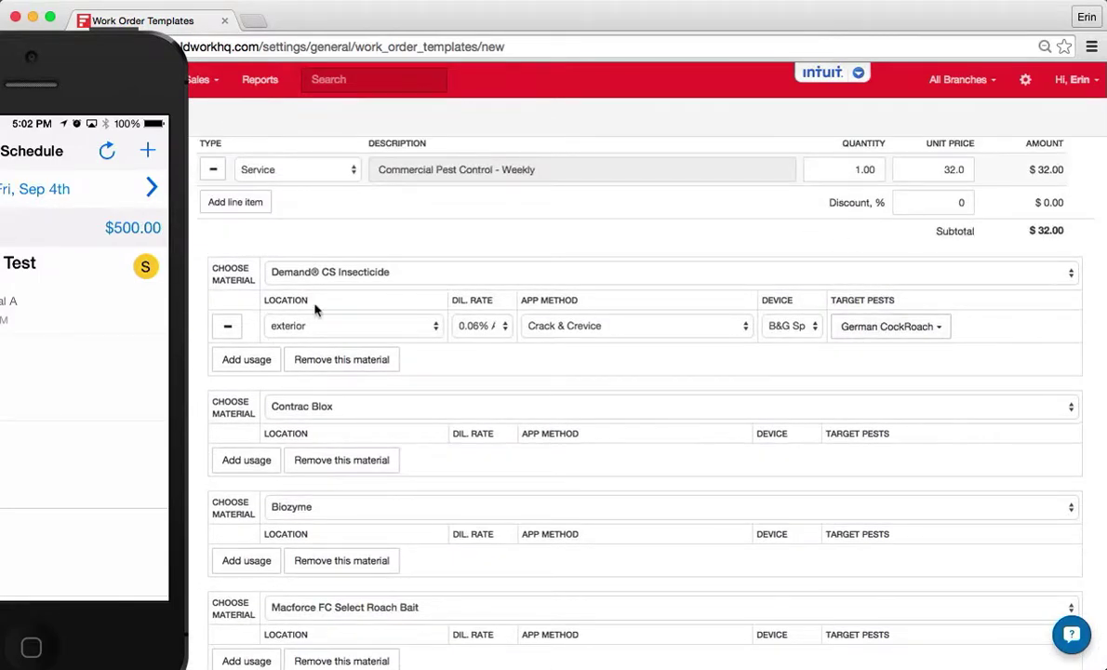
click(244, 461)
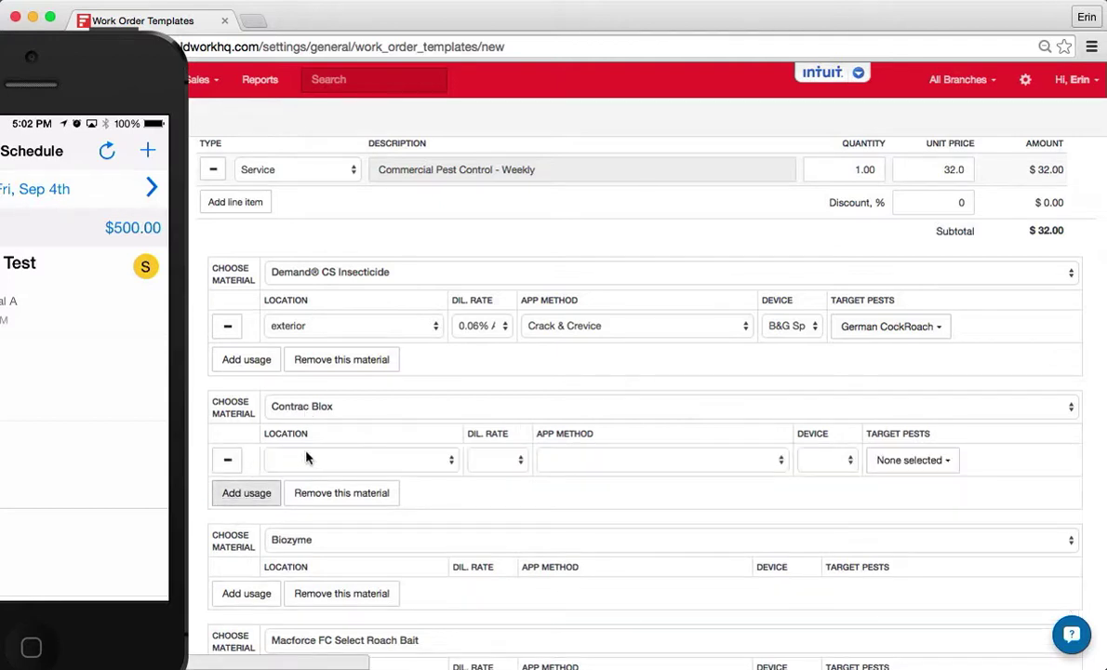
click(312, 457)
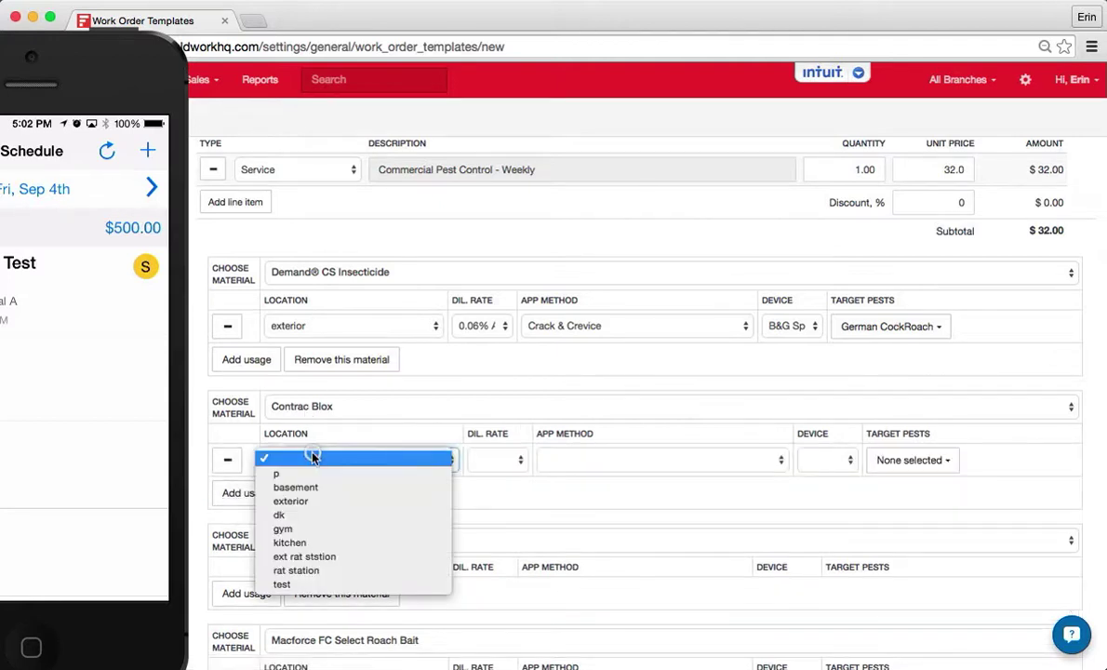
click(323, 503)
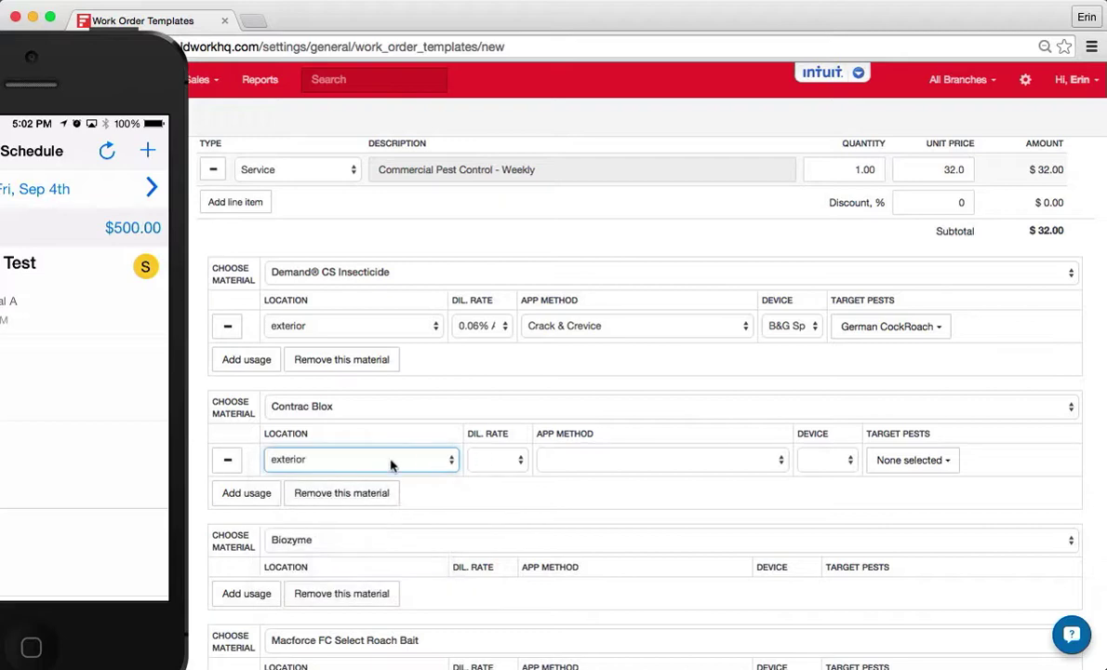
click(363, 460)
click(356, 514)
click(483, 462)
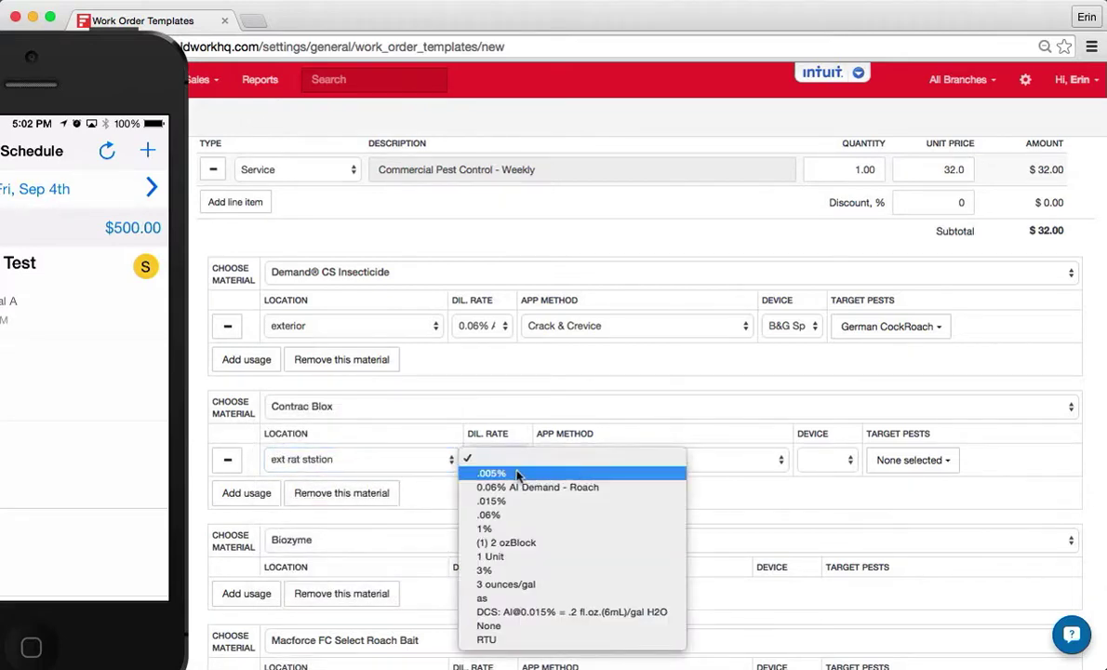
click(522, 640)
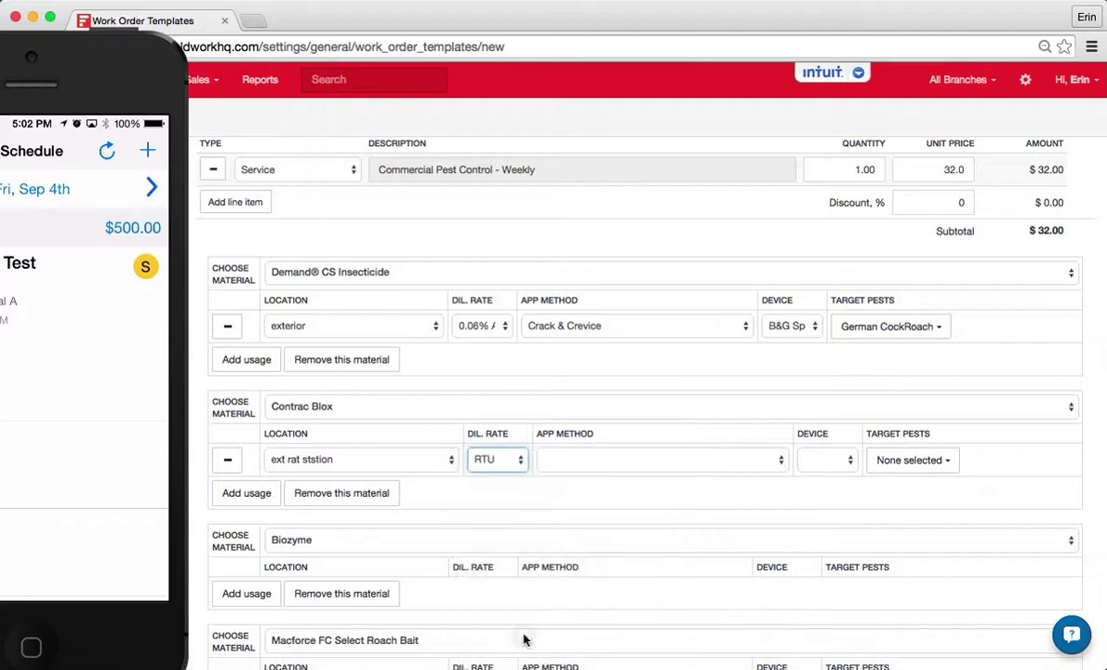
- Set the Contrac Blox usage to application method Bait and device Device
click(663, 460)
click(656, 503)
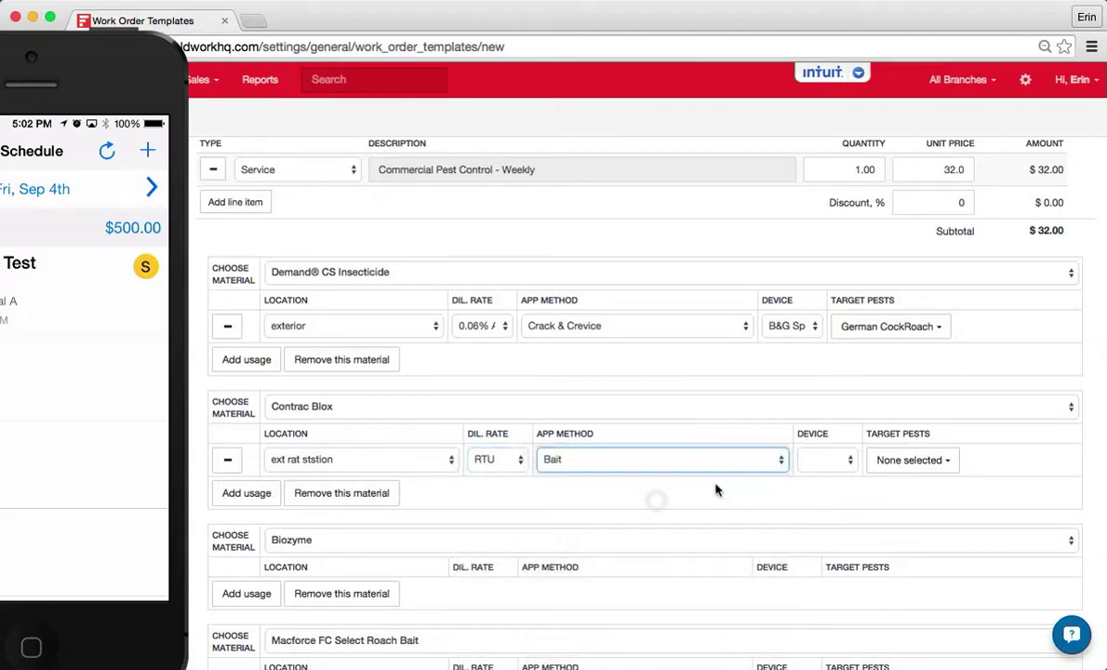
click(826, 461)
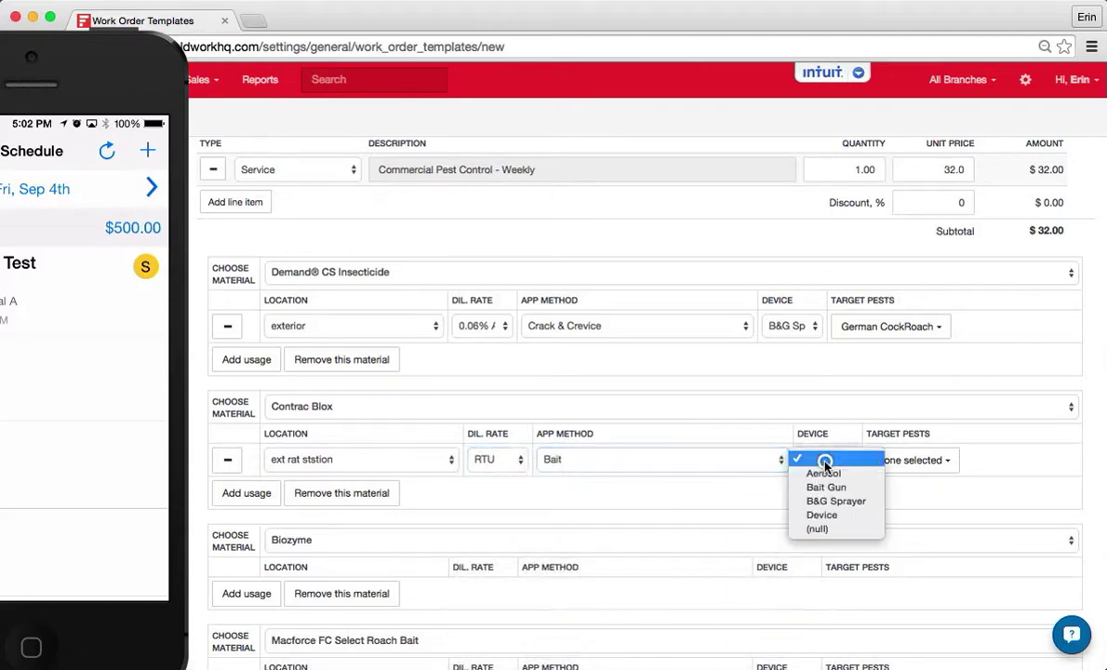
click(824, 515)
- Select Rat as the target pest of the Contrac Blox usage
click(942, 468)
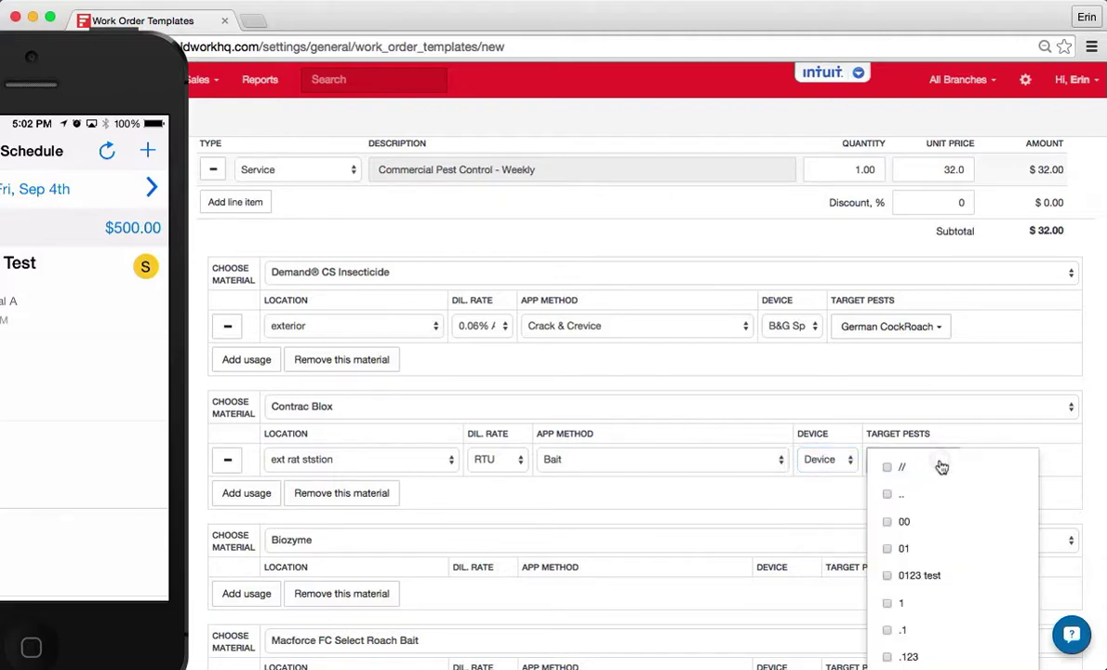
scroll(911, 600, down, 10)
scroll(914, 602, down, 15)
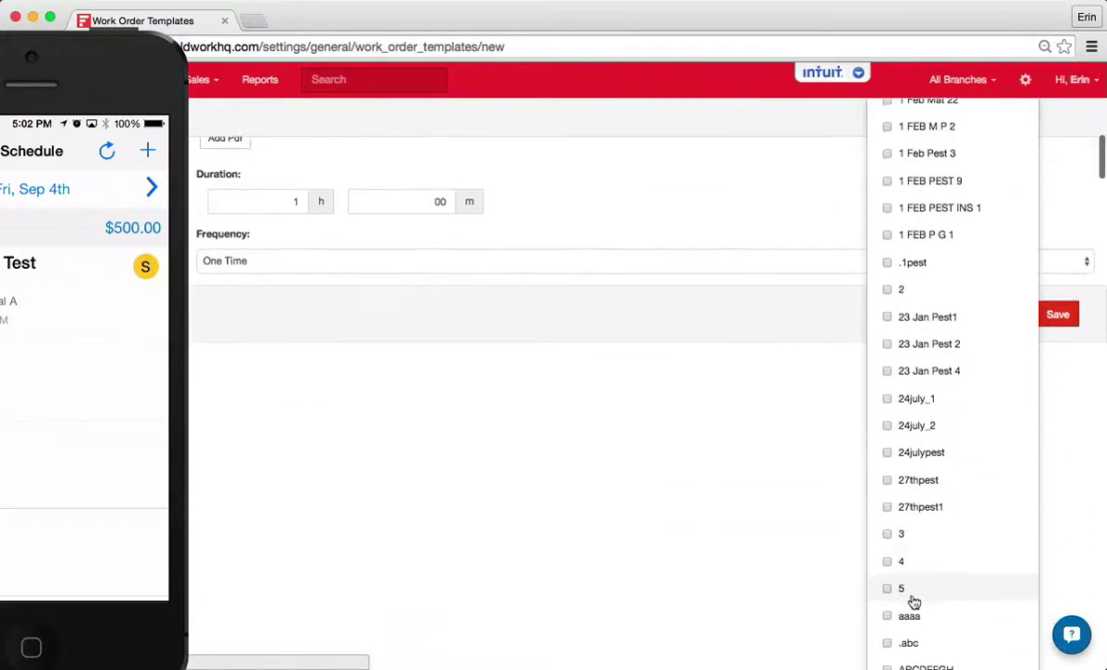
scroll(914, 602, down, 15)
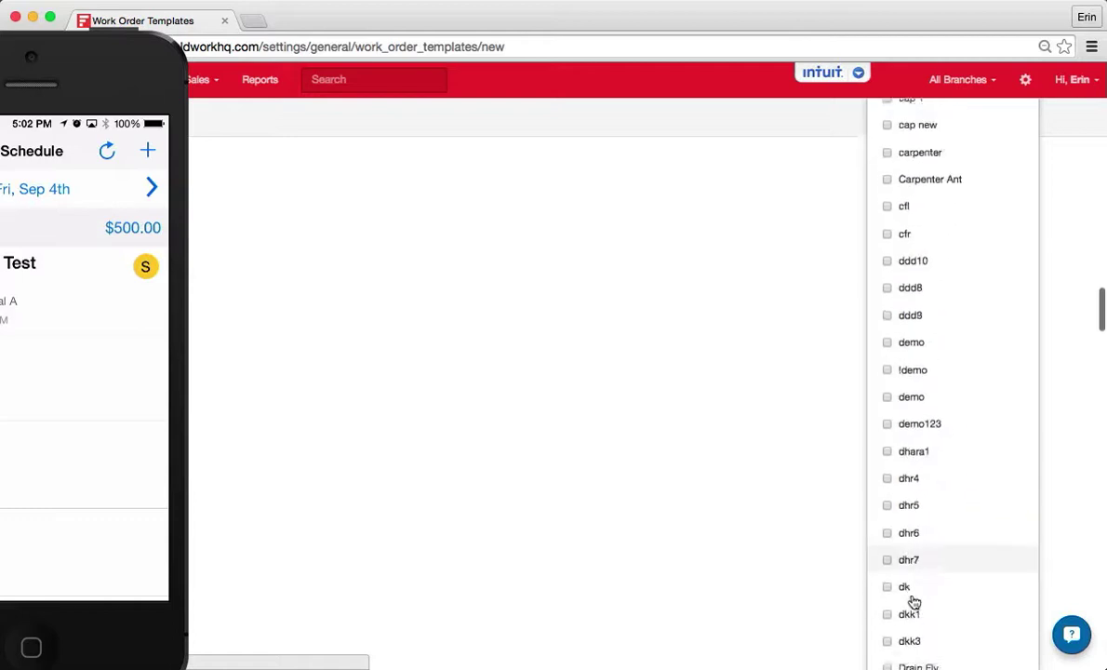
scroll(914, 602, down, 15)
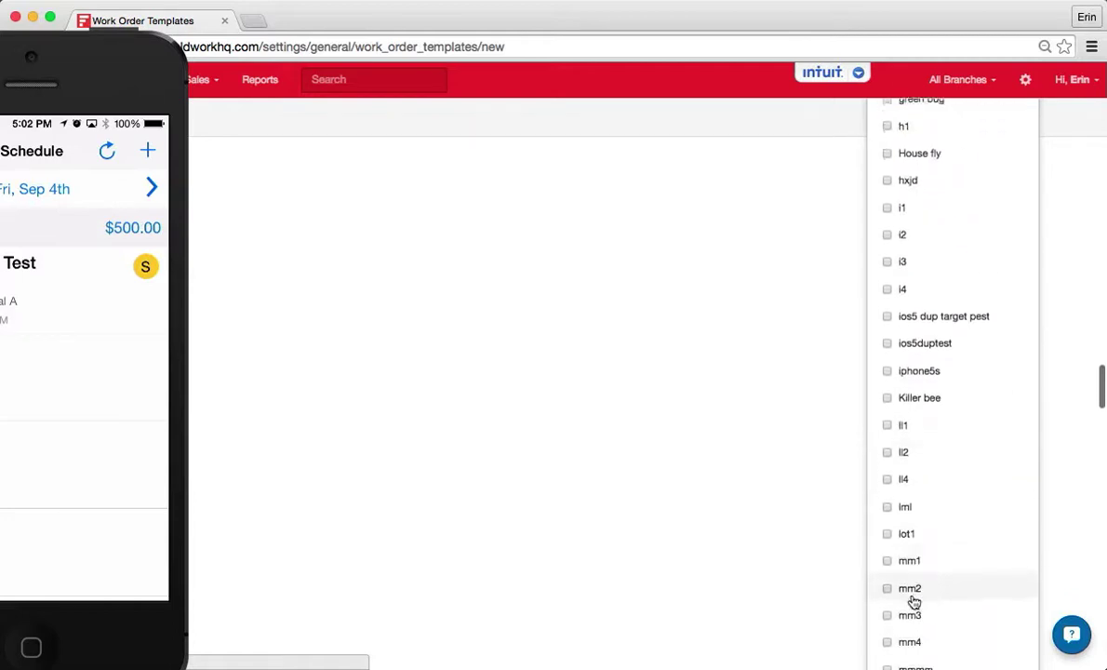
scroll(914, 602, down, 15)
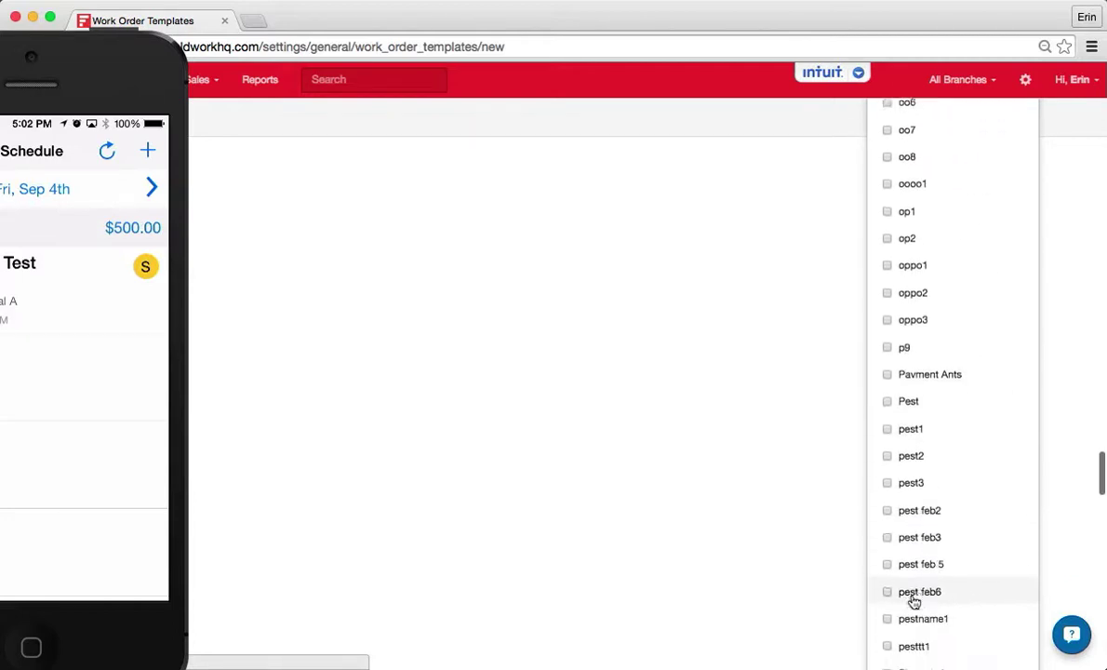
scroll(914, 602, up, 15)
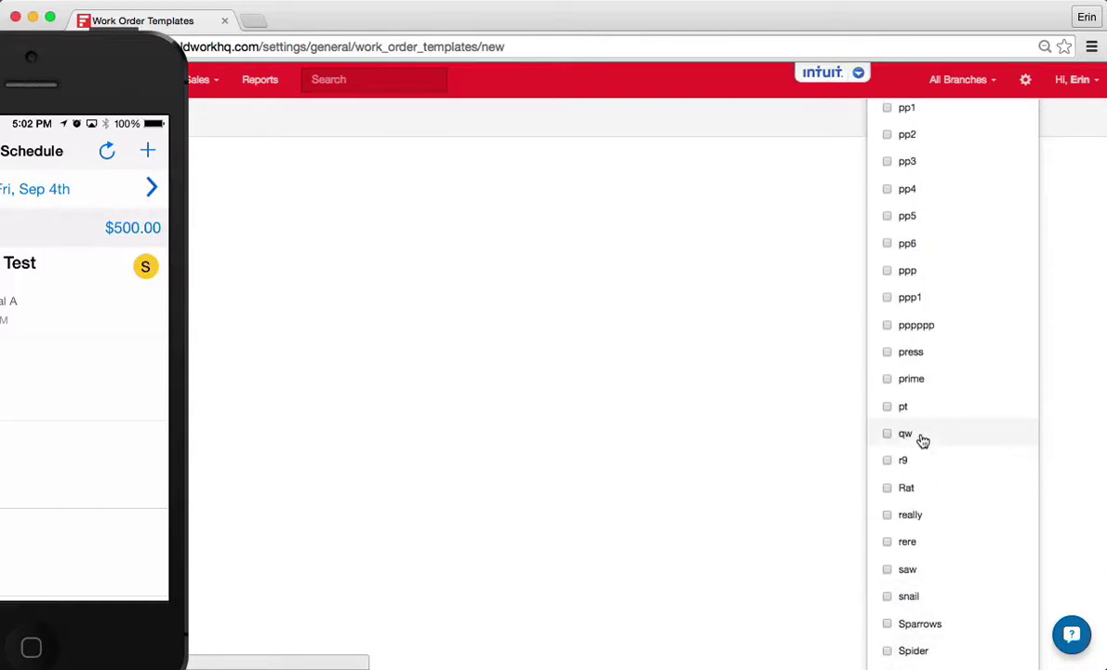
scroll(923, 446, down, 5)
scroll(922, 447, up, 10)
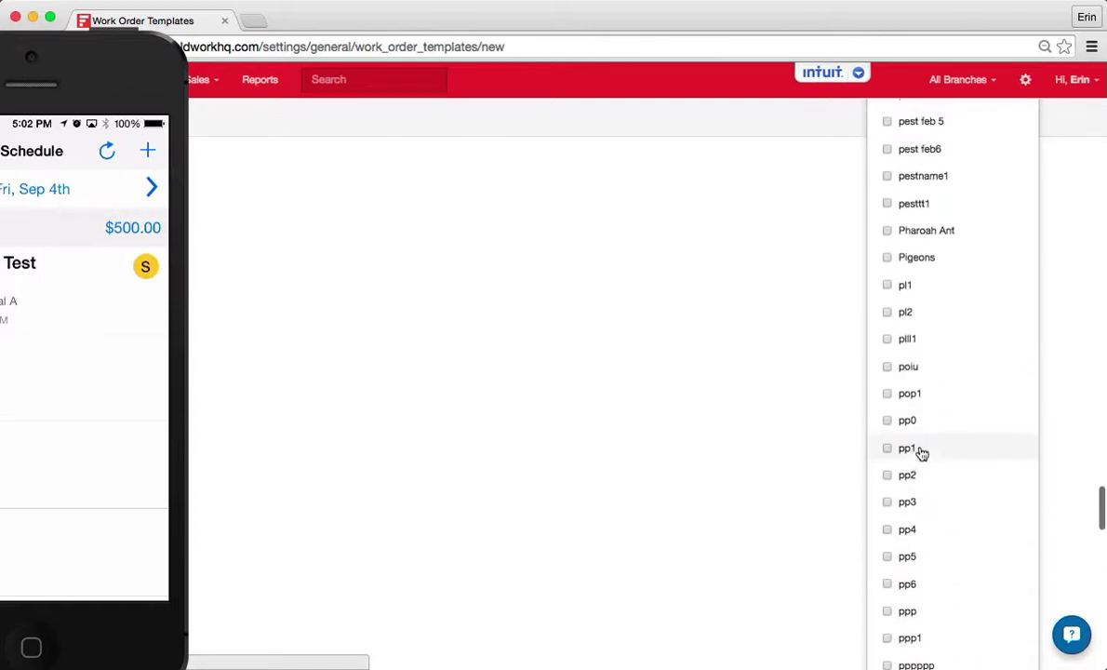
scroll(922, 451, down, 10)
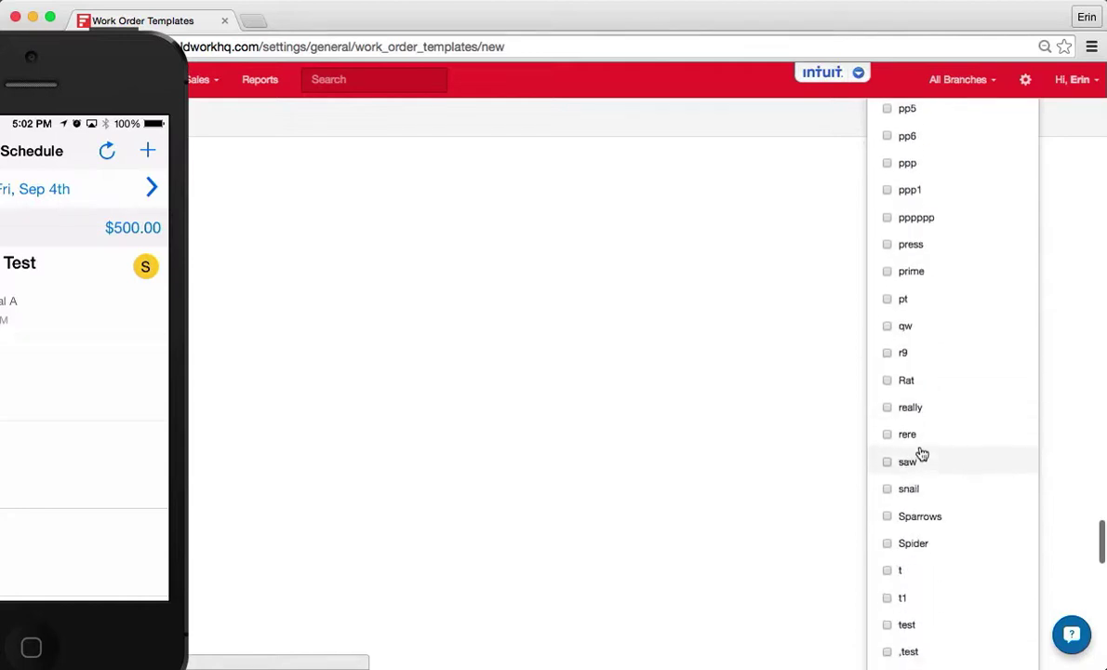
scroll(921, 453, up, 2)
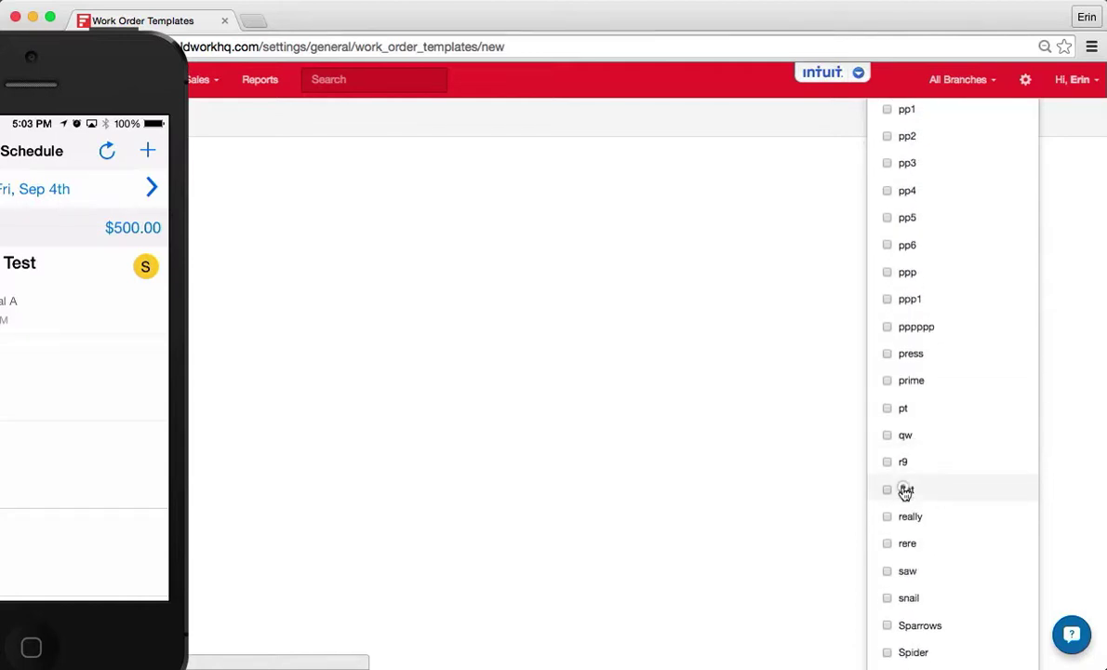
click(905, 491)
click(847, 482)
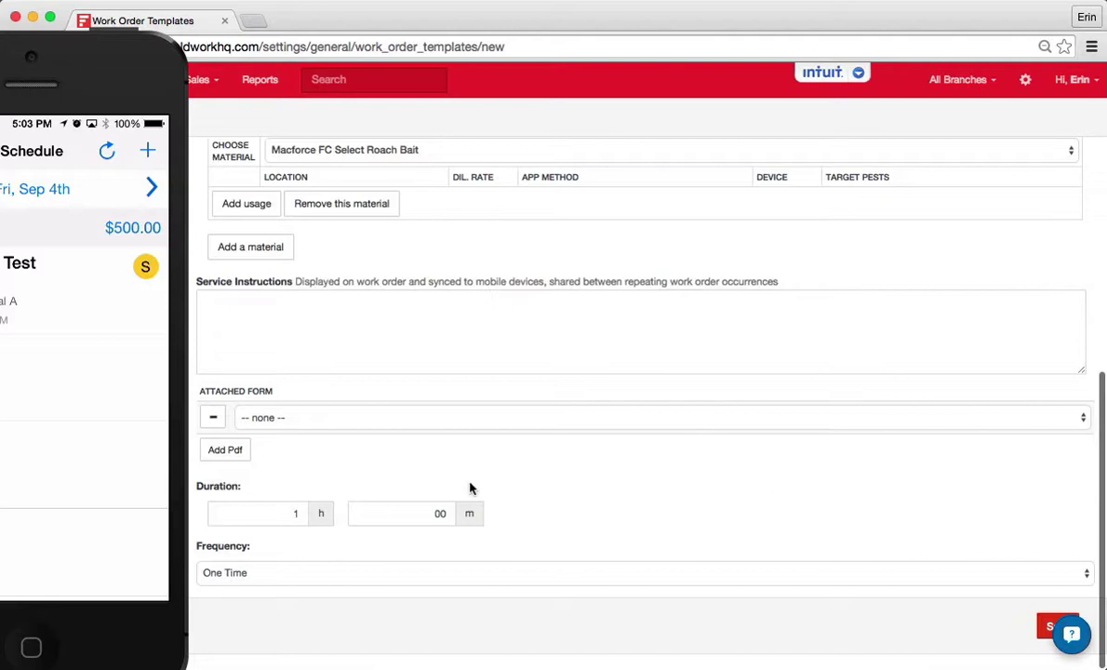
- Add a usage to Macforce FC Select Roach Bait with location kitchen and dilution rate RTU
scroll(448, 351, up, 3)
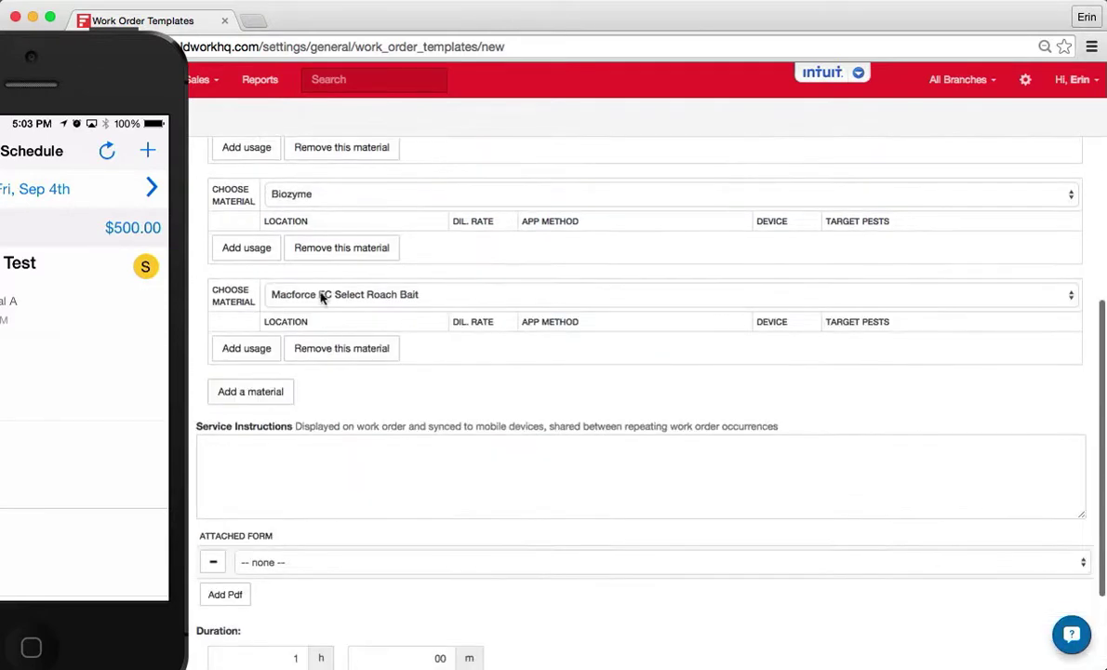
click(247, 348)
click(317, 346)
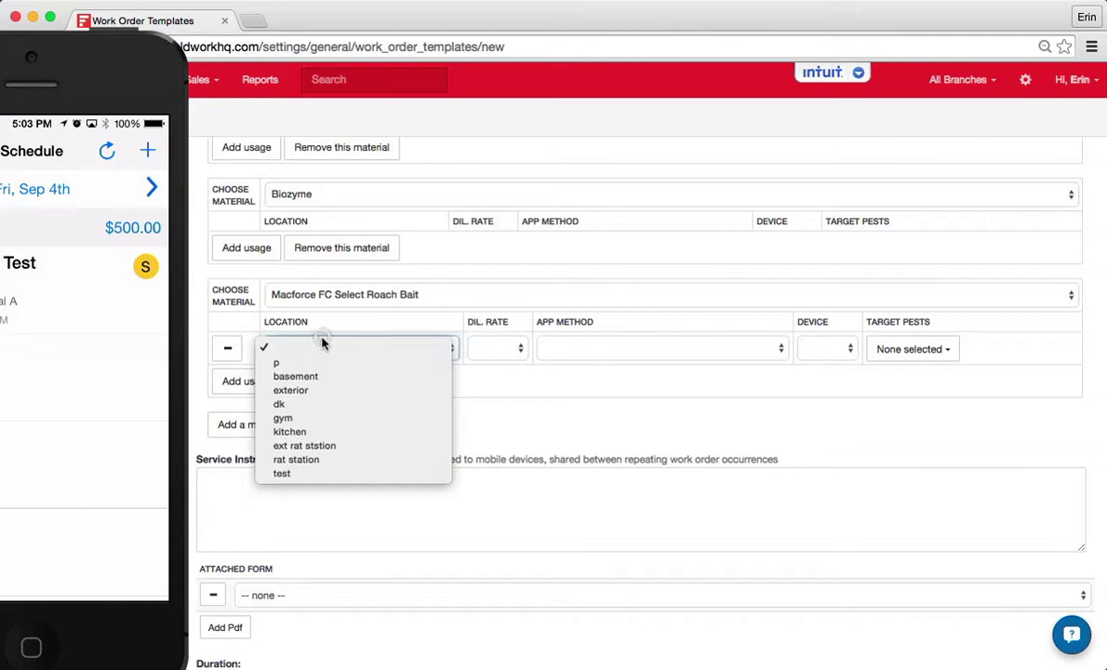
click(324, 431)
click(479, 348)
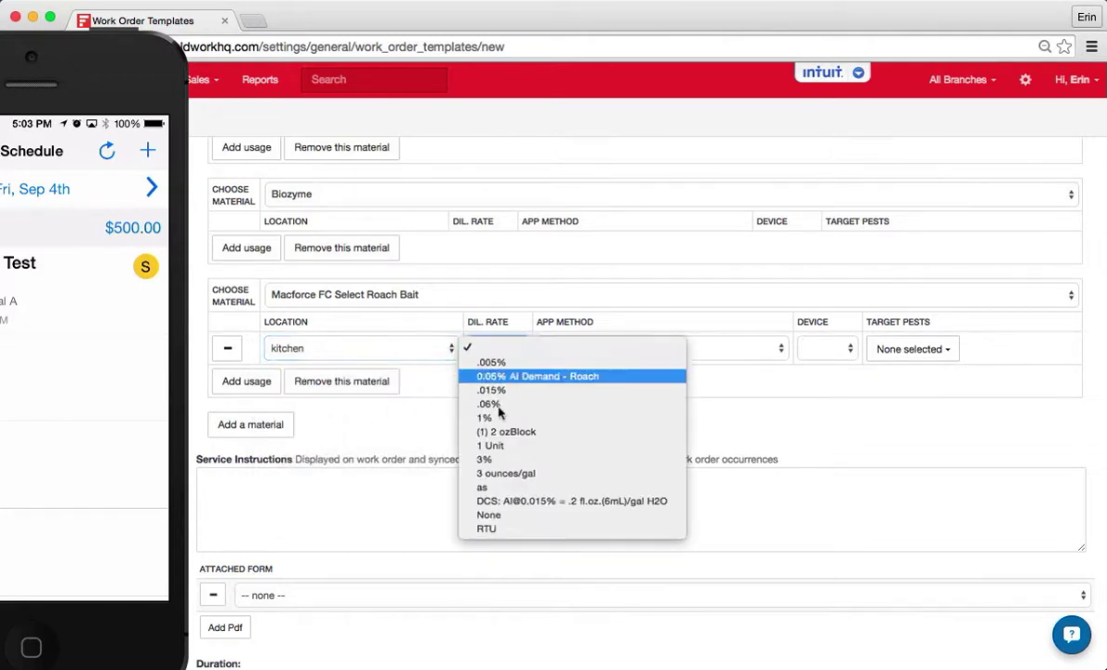
click(493, 528)
- Set the Macforce FC Select Roach Bait usage to application method Crack & Crevice and device Bait Gun
click(672, 350)
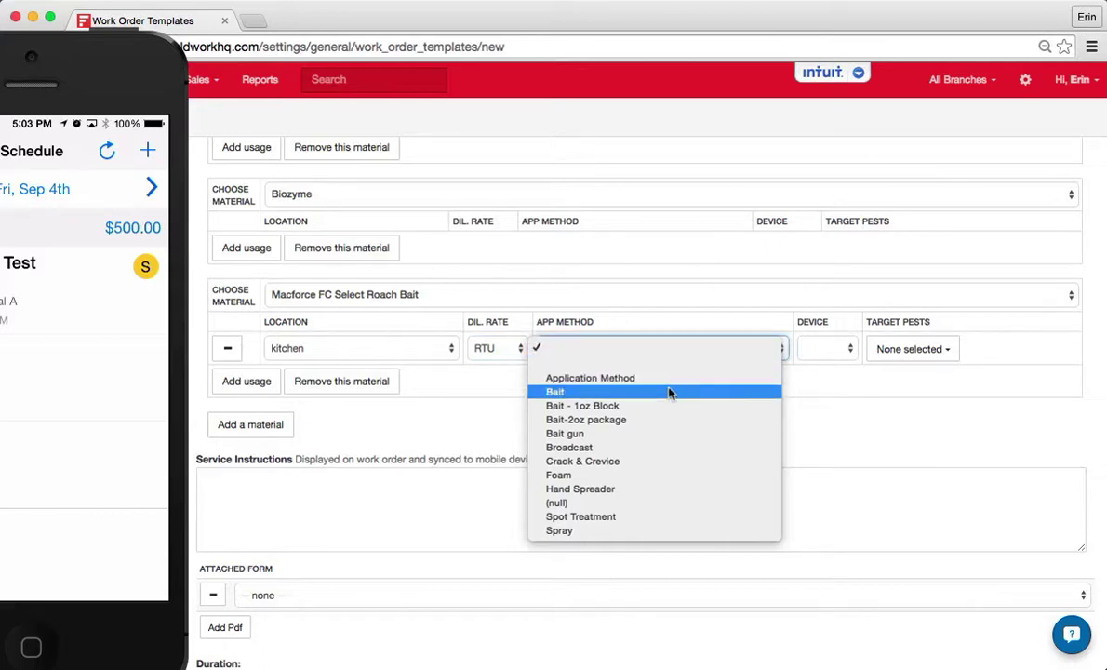
click(664, 460)
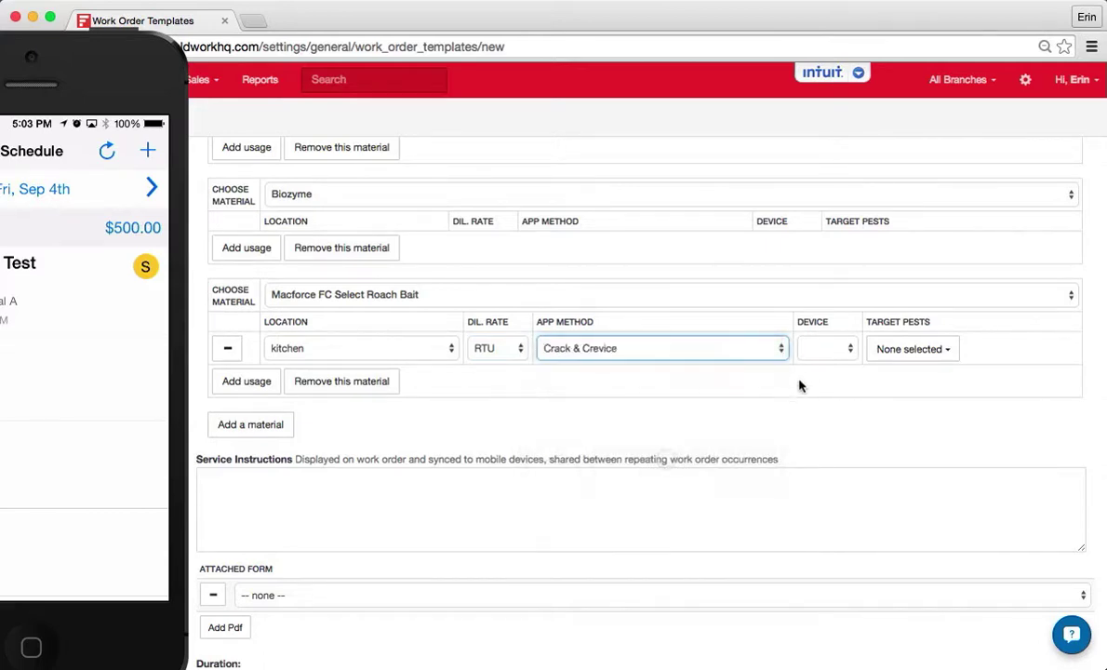
click(816, 352)
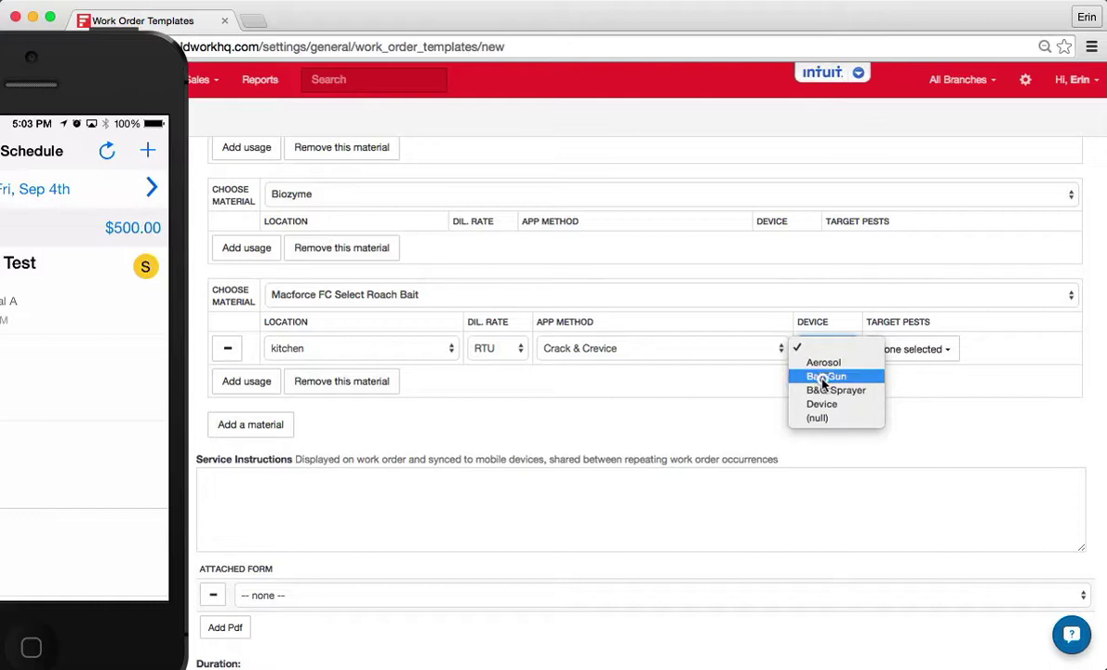
click(825, 376)
- Select German CockRoach as the target pest of the Macforce FC Select Roach Bait usage
click(947, 350)
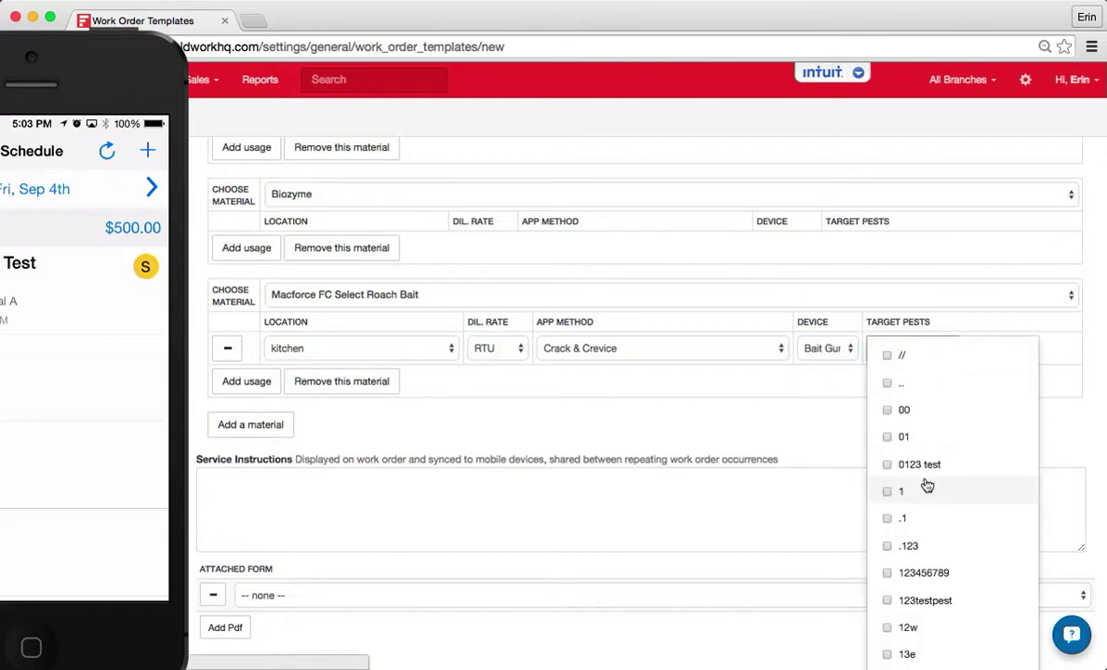
scroll(928, 485, down, 20)
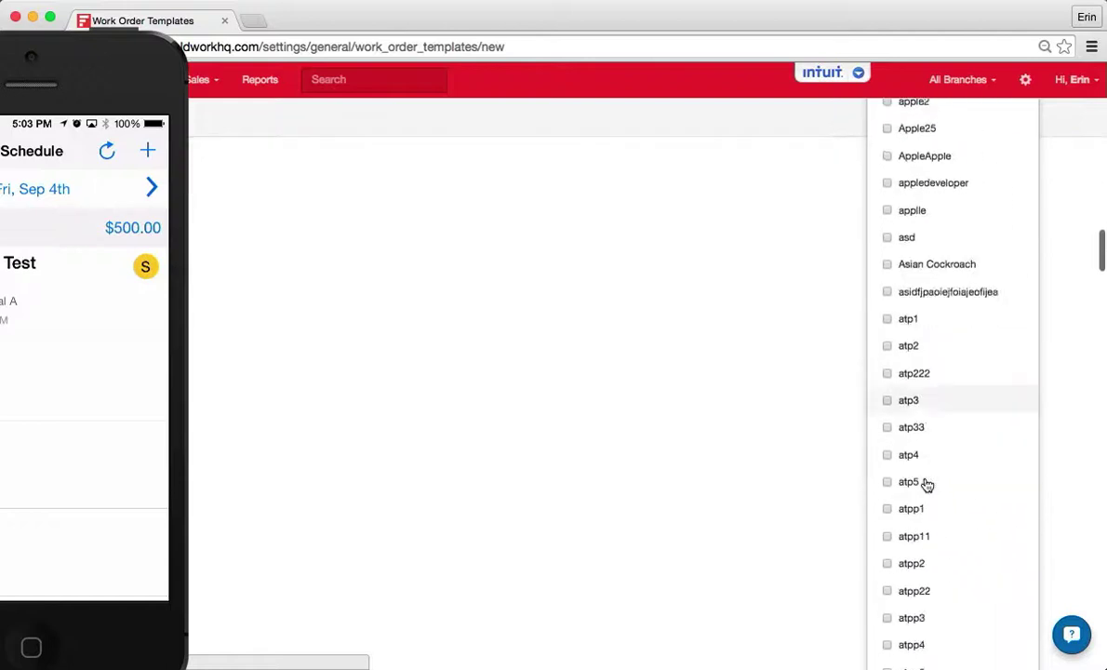
scroll(928, 484, down, 10)
scroll(927, 484, down, 20)
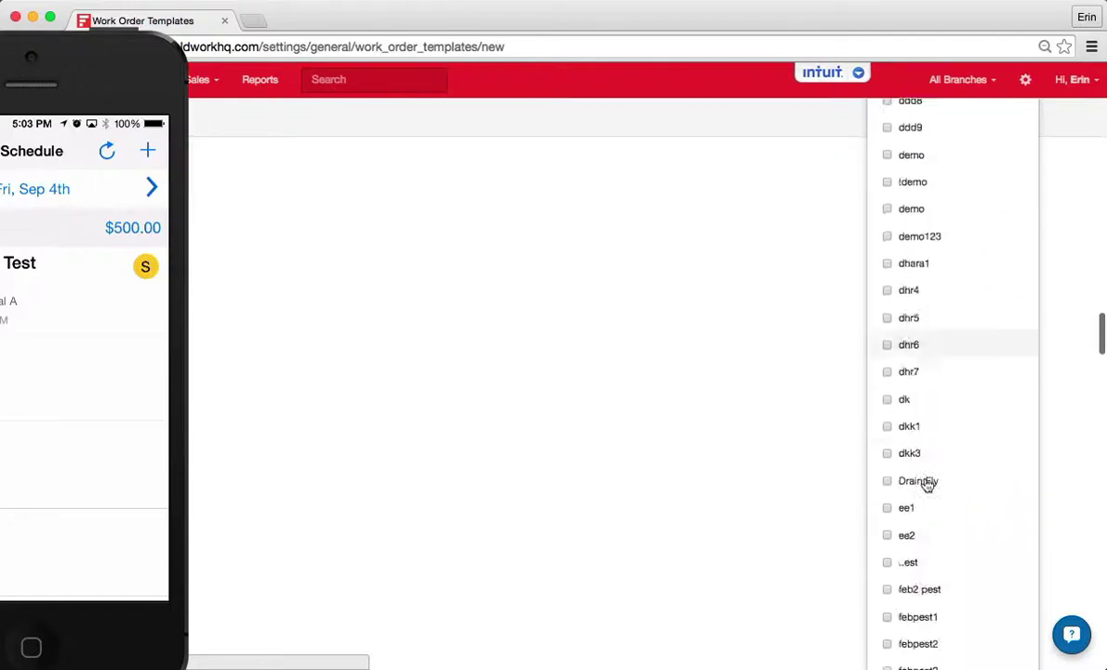
scroll(927, 483, up, 15)
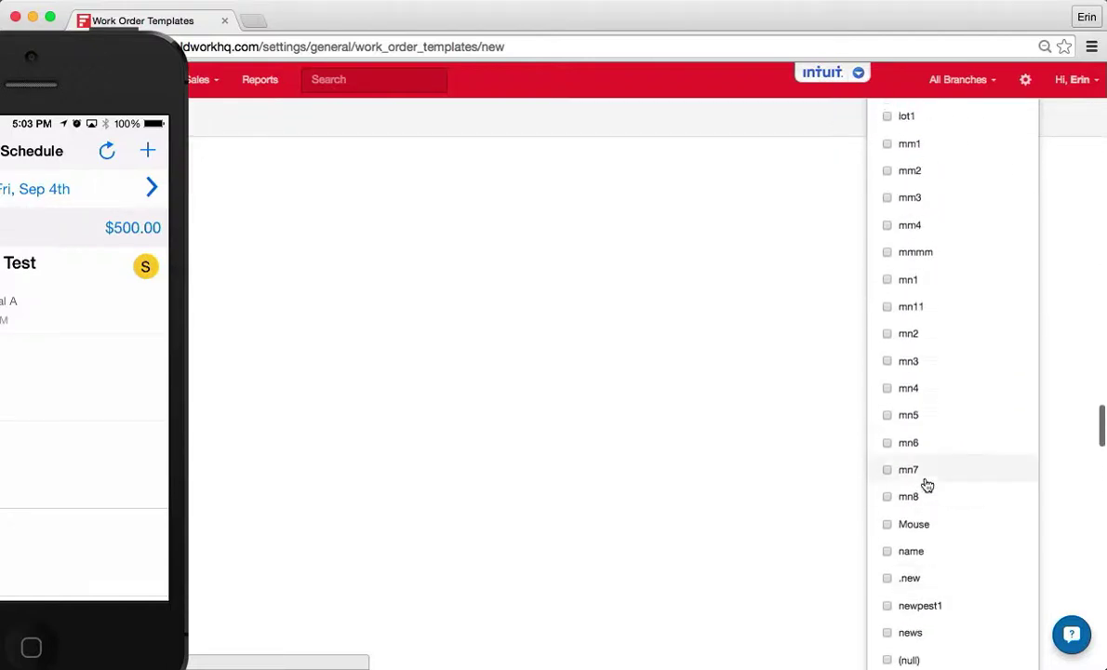
scroll(927, 483, up, 2)
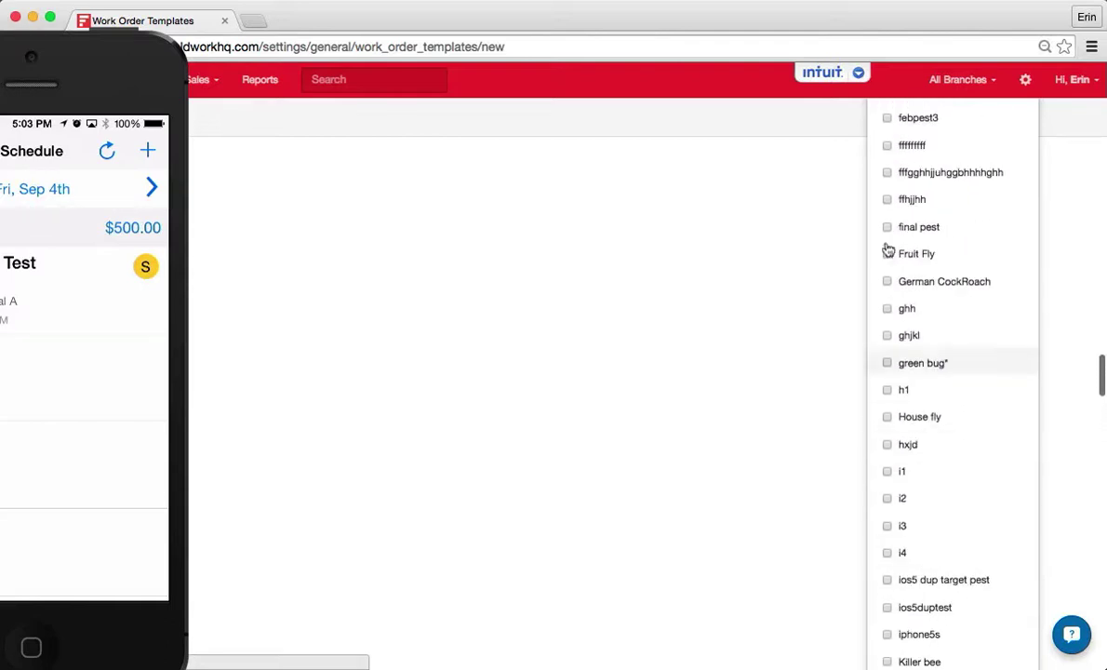
click(890, 282)
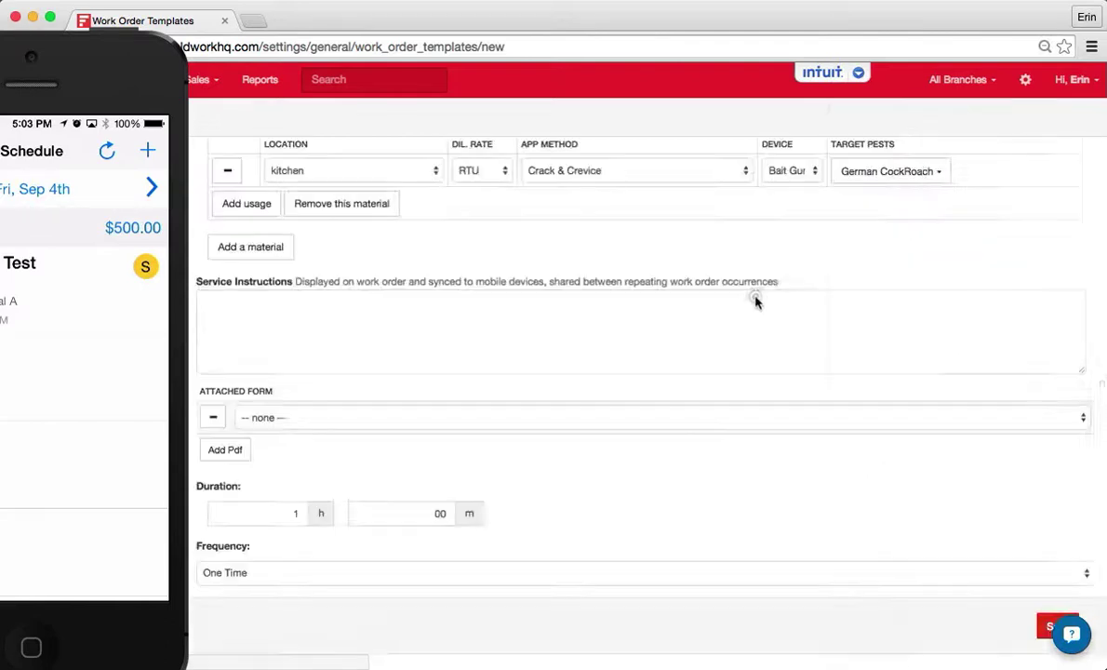
- Add a usage to Biozyme with location kitchen and dilution rate RTU
scroll(756, 297, up, 5)
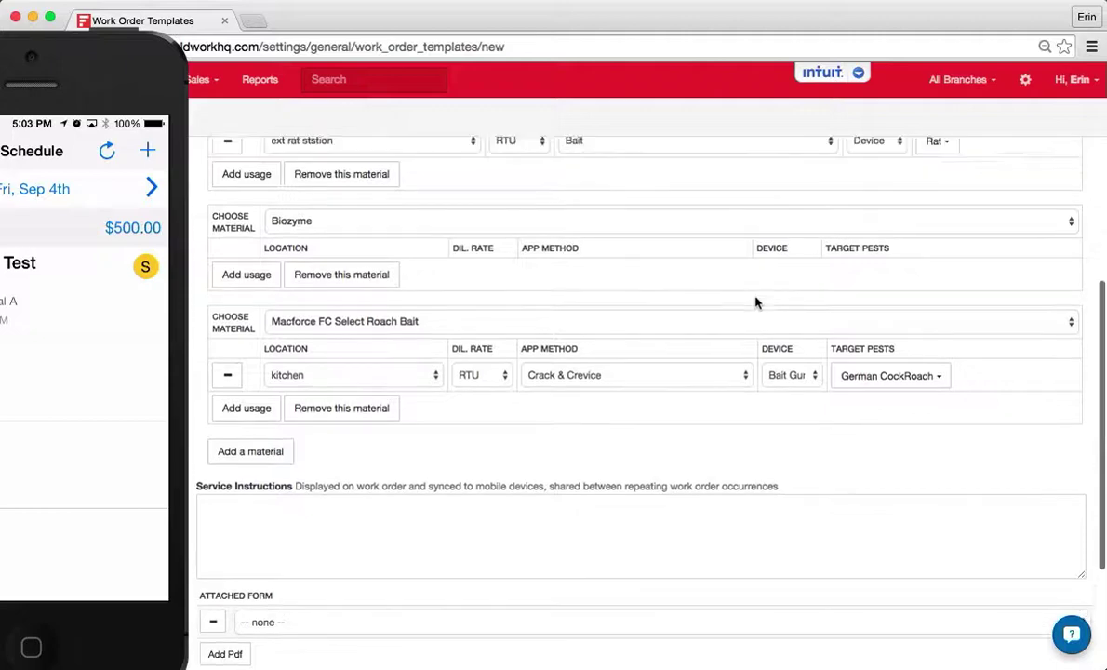
scroll(505, 312, up, 2)
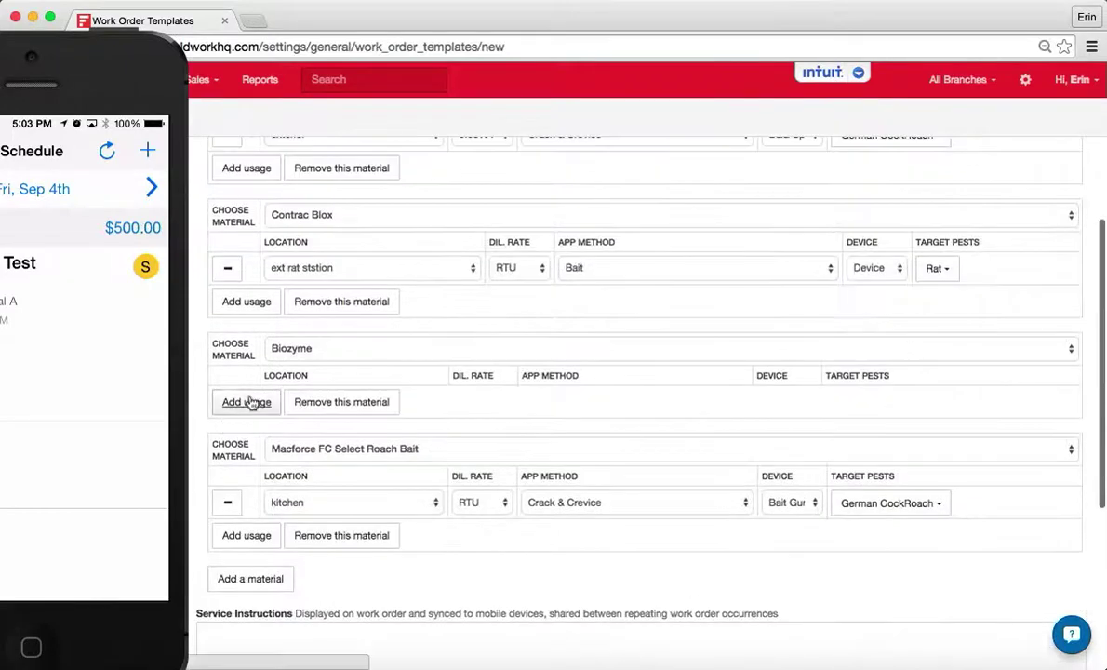
click(249, 400)
click(305, 398)
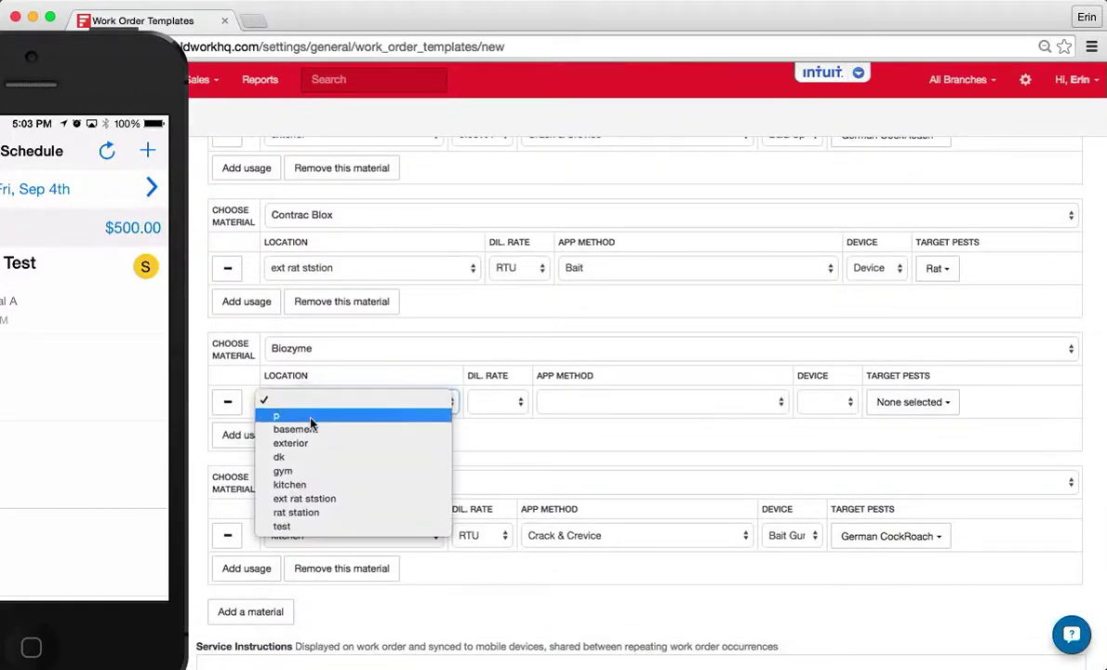
click(316, 483)
click(484, 404)
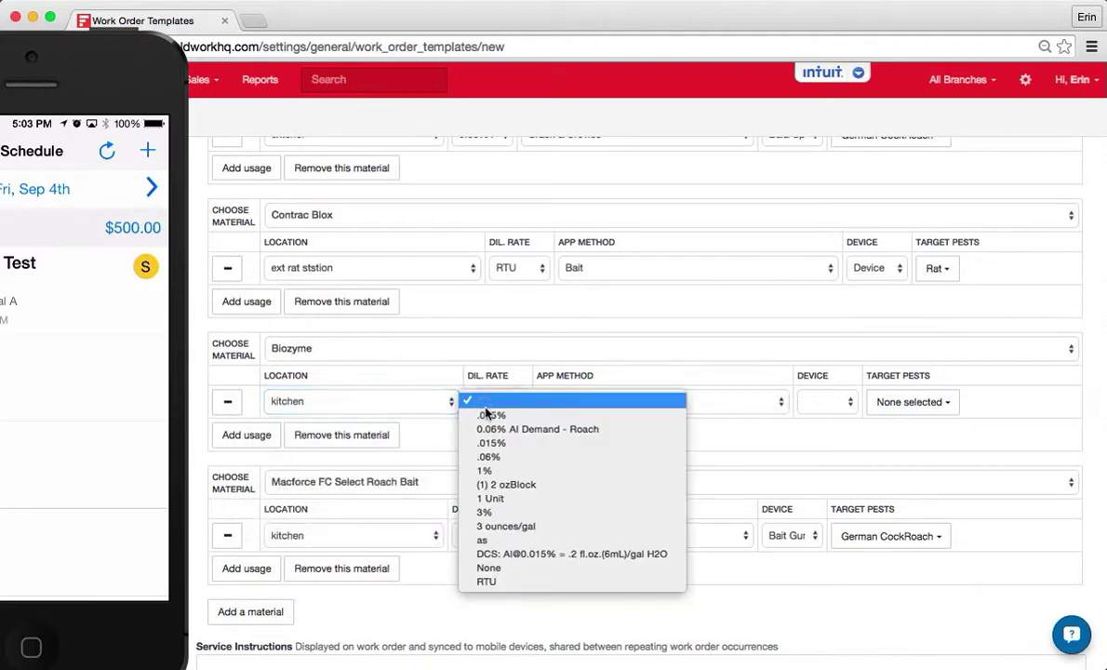
click(522, 581)
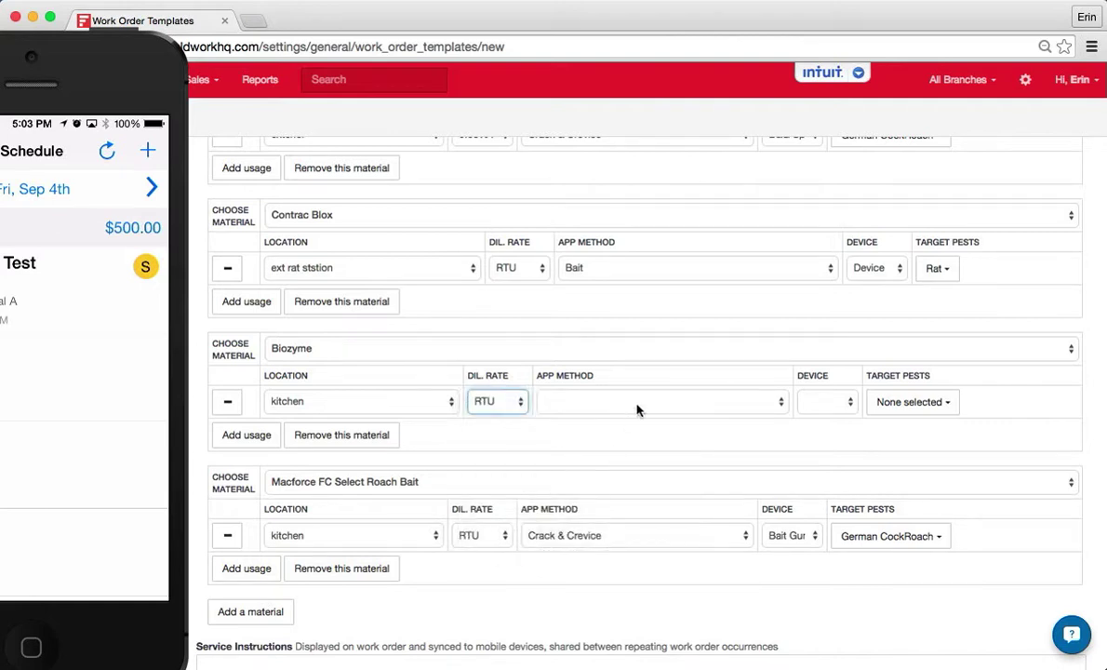
- Set the Biozyme usage to application method Foam and device B&G Sprayer
click(638, 406)
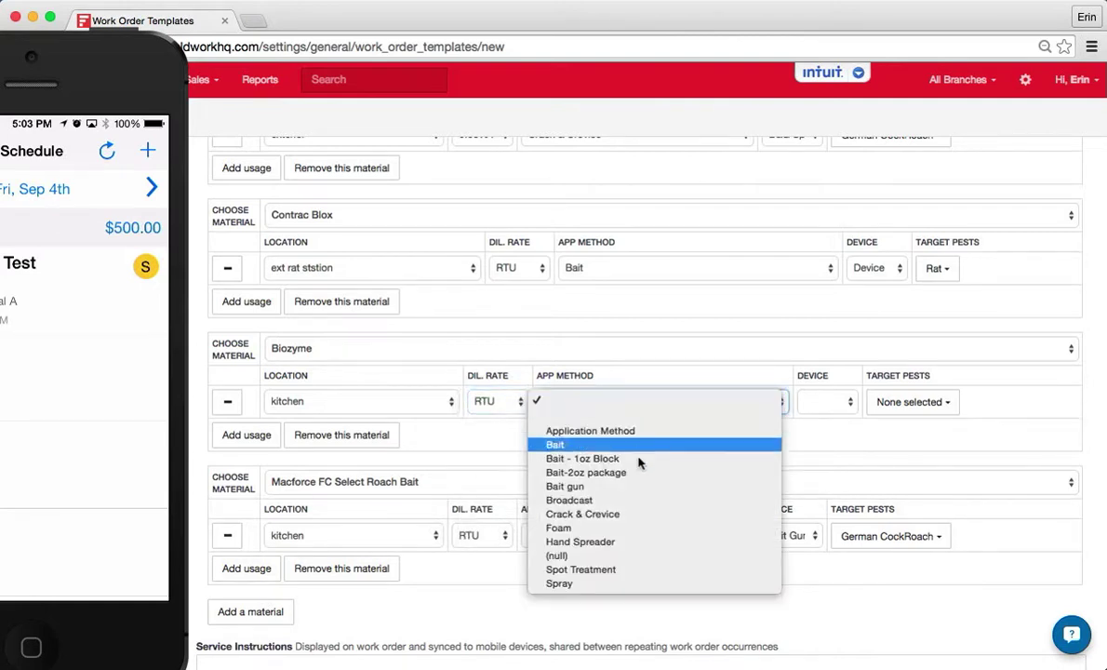
click(632, 526)
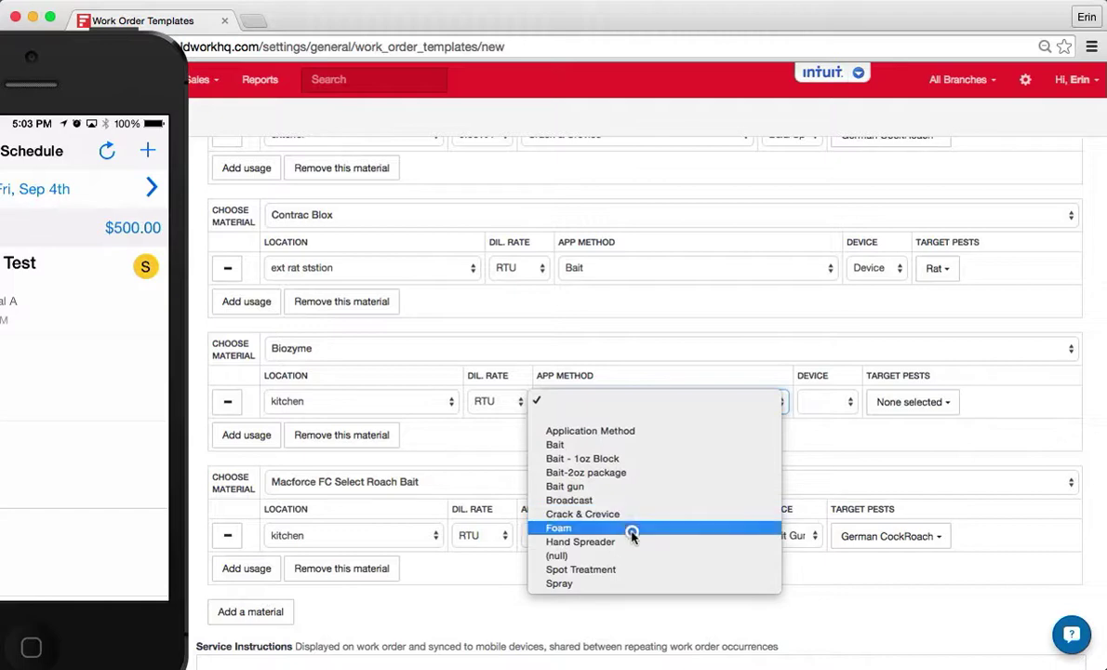
click(824, 410)
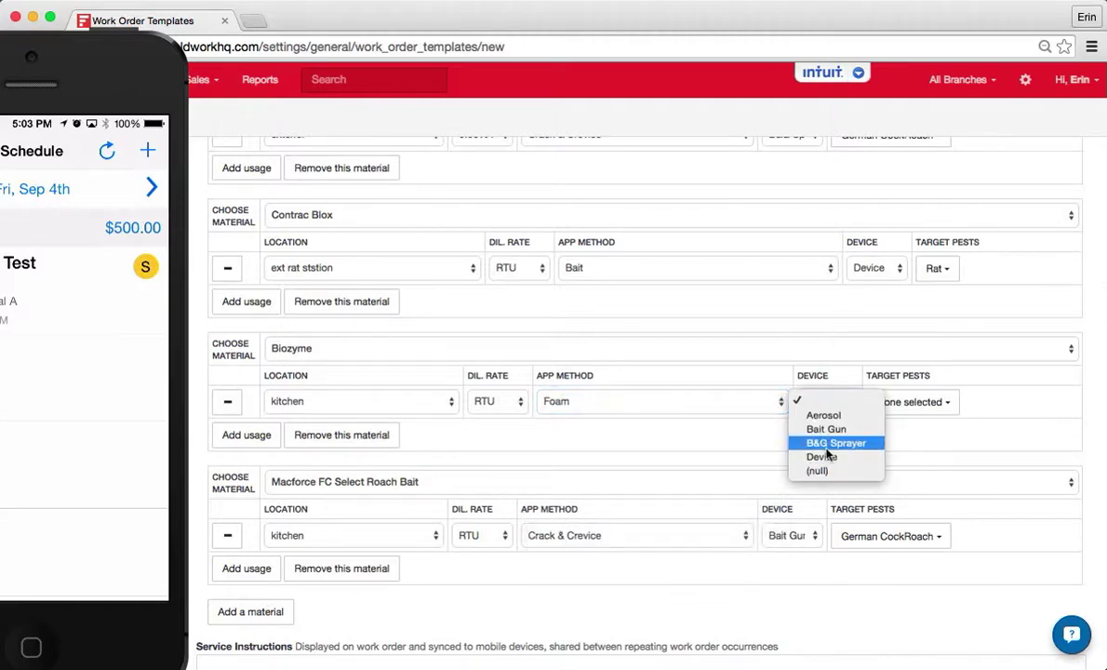
click(828, 444)
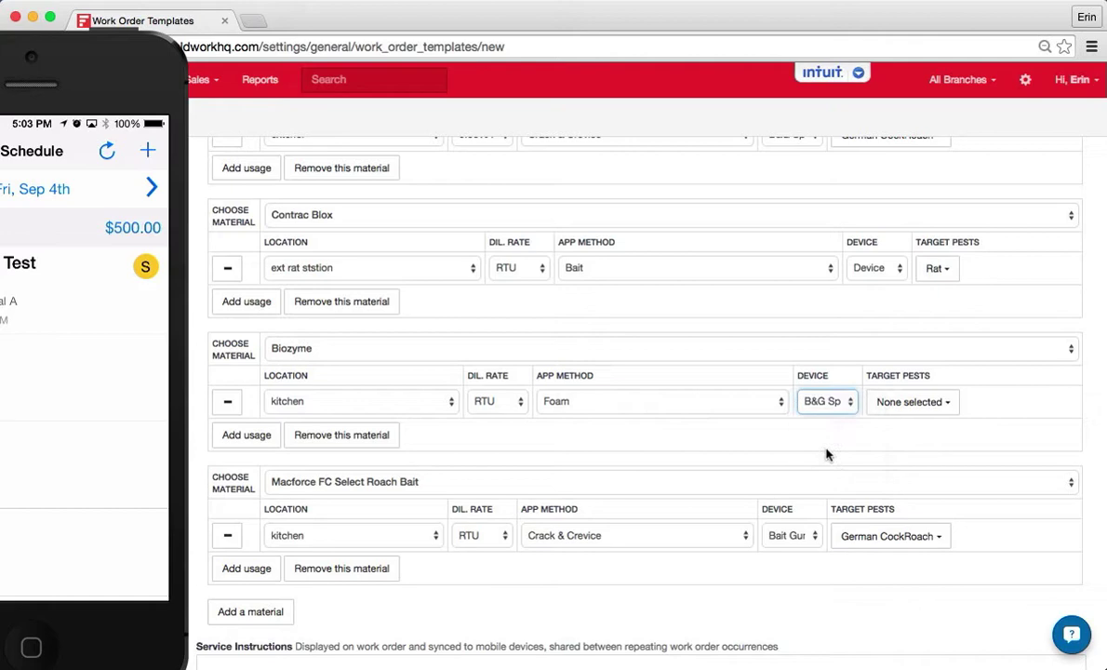
- Select Fruit Fly as the target pest of the Biozyme usage
click(947, 402)
scroll(911, 527, down, 5)
scroll(912, 531, down, 15)
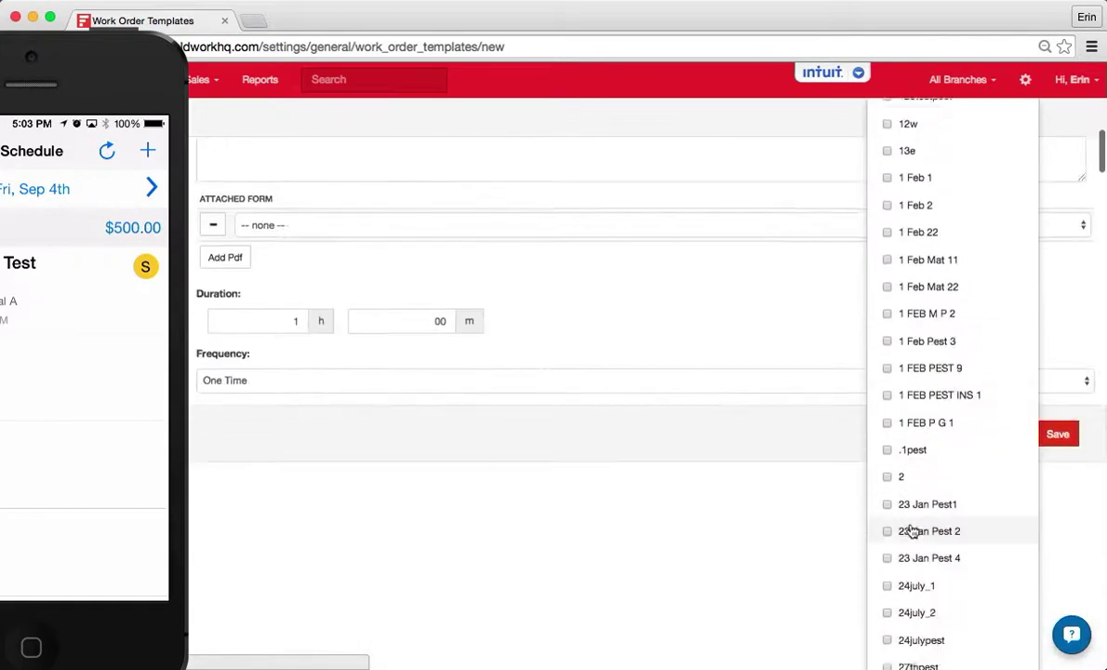
scroll(912, 531, down, 12)
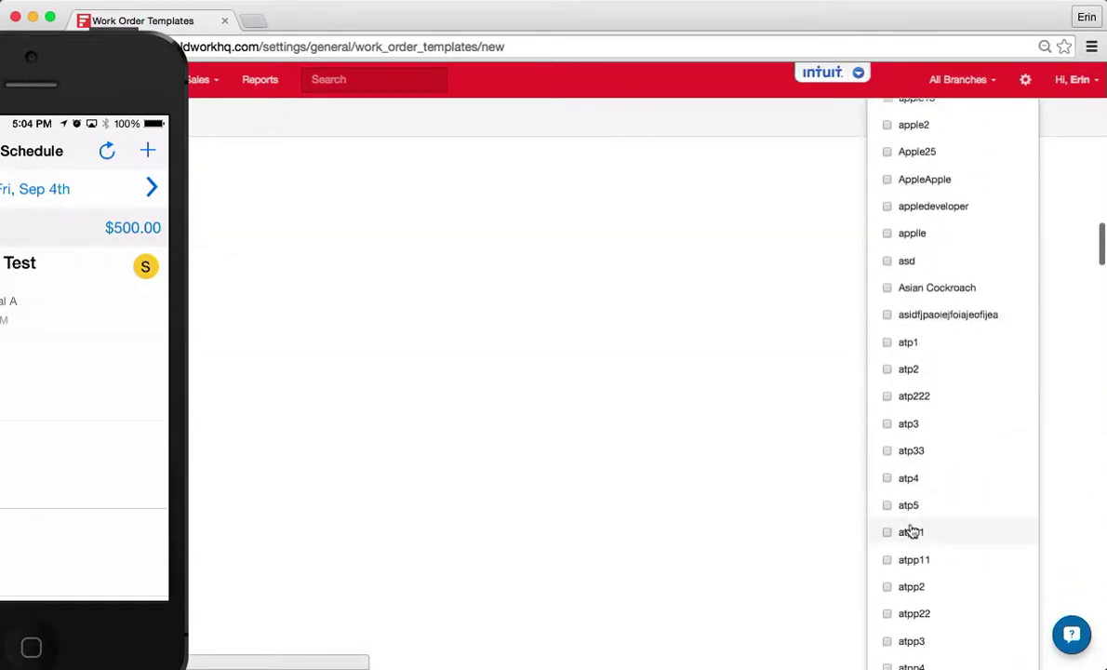
scroll(912, 528, down, 12)
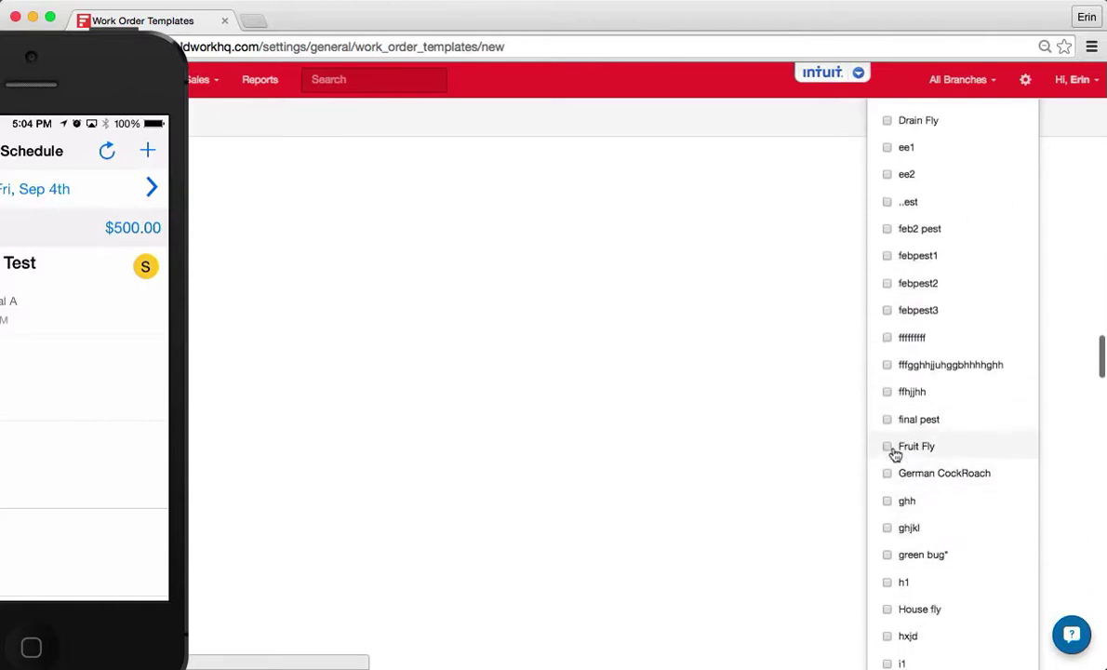
click(888, 446)
click(780, 447)
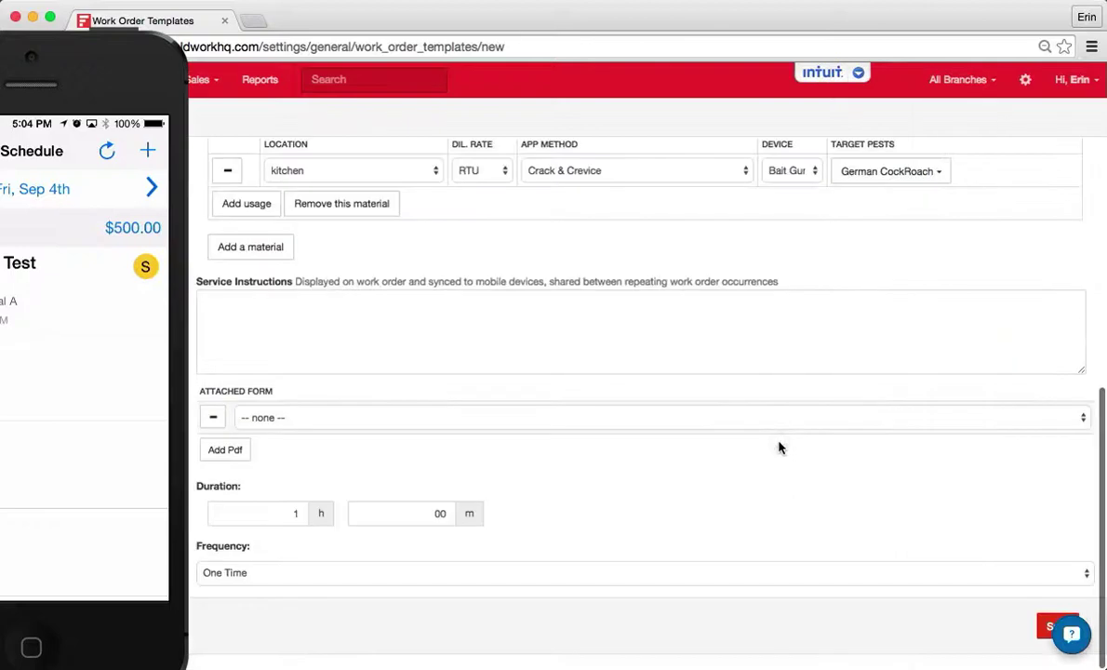
- Enter "Inspect and treat throughout" as the template's service instructions
scroll(779, 447, up, 5)
scroll(780, 448, up, 10)
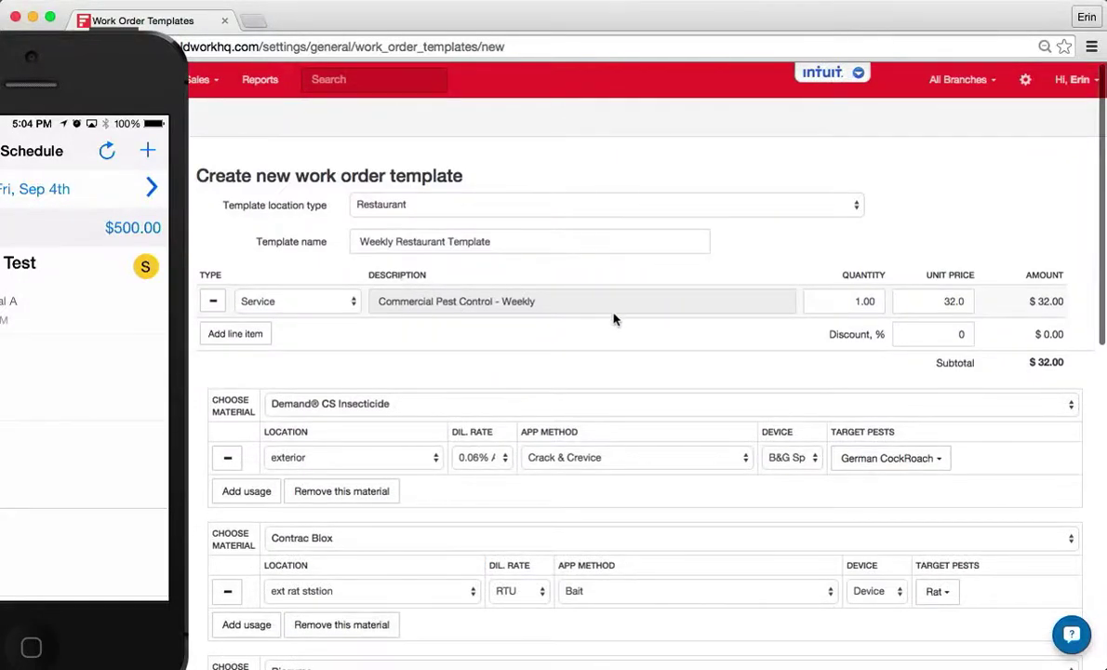
scroll(742, 450, down, 3)
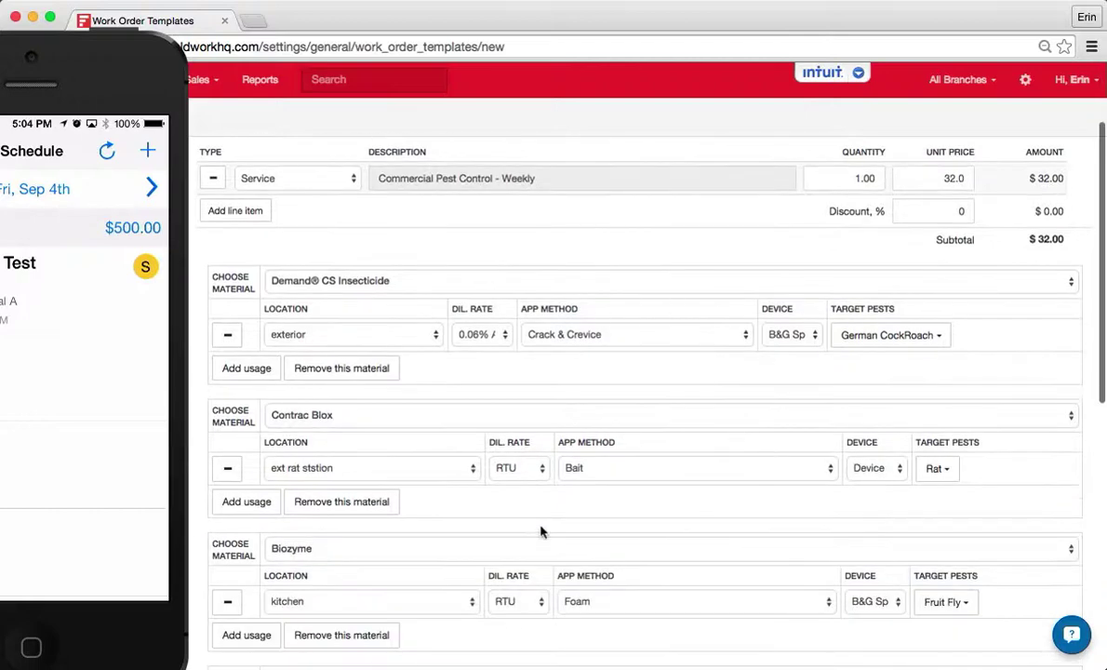
scroll(678, 505, down, 1)
scroll(678, 505, down, 10)
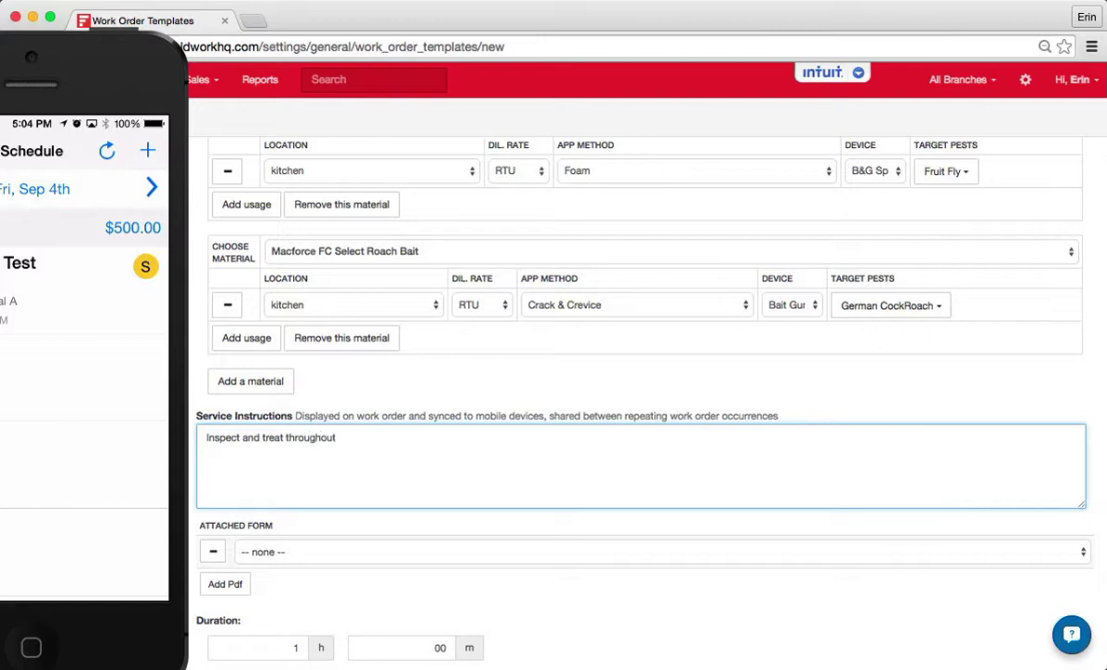
- Attach the 123 SAMPLE IPM form to the work order template
click(338, 553)
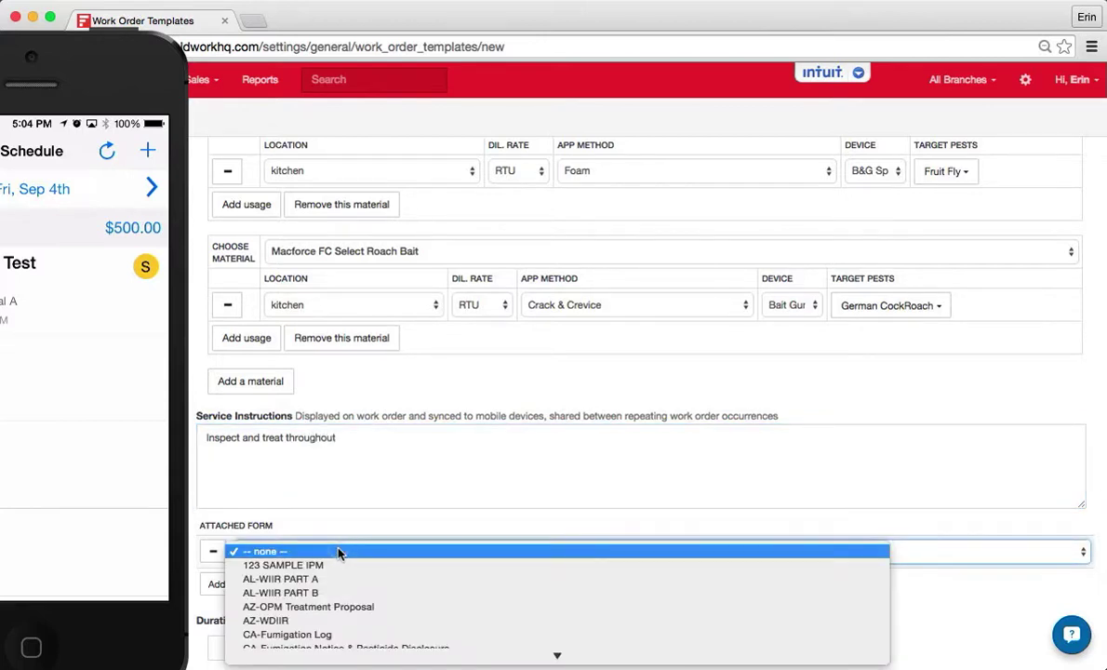
click(343, 519)
scroll(342, 514, down, 2)
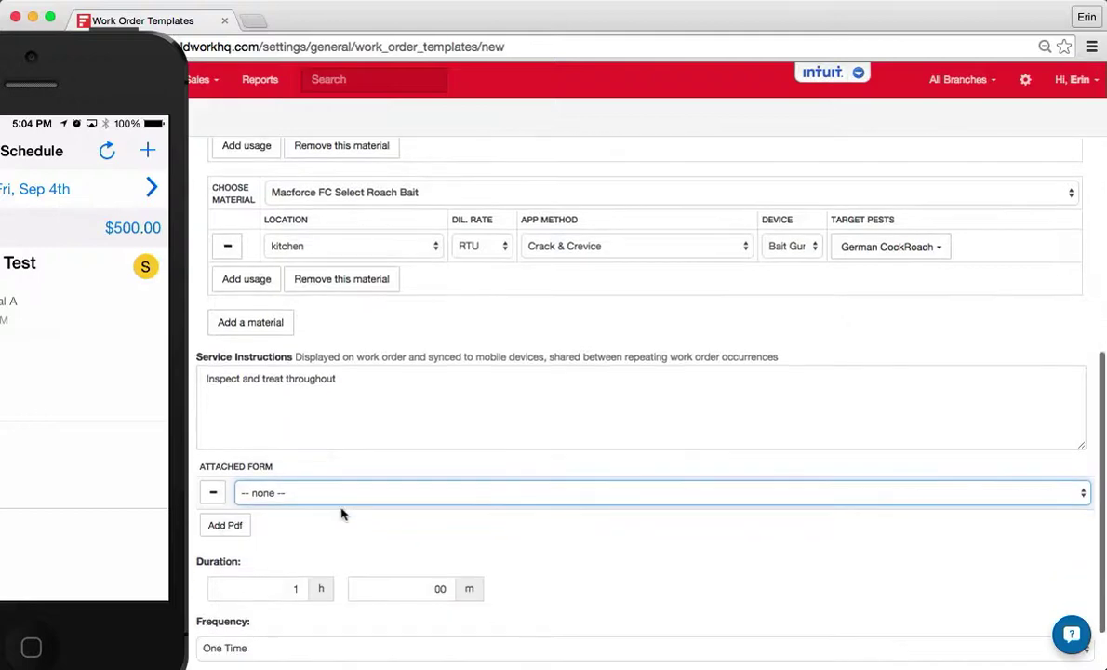
click(338, 494)
click(339, 507)
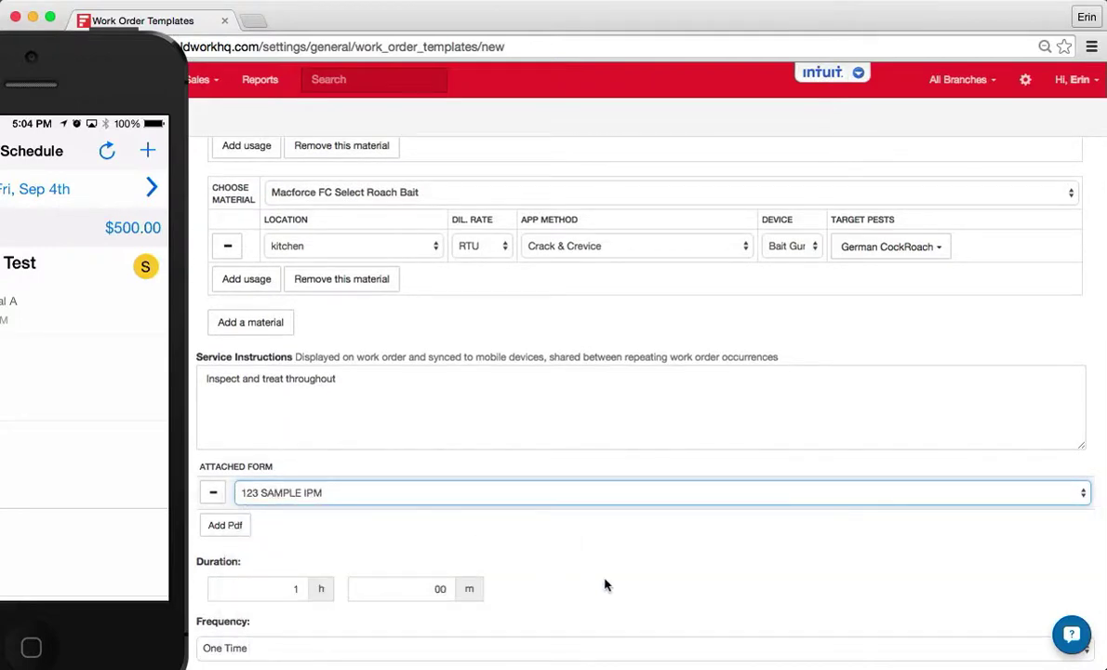
- Set the template's duration to 00 hours and 45 minutes
scroll(604, 585, down, 2)
double_click(280, 519)
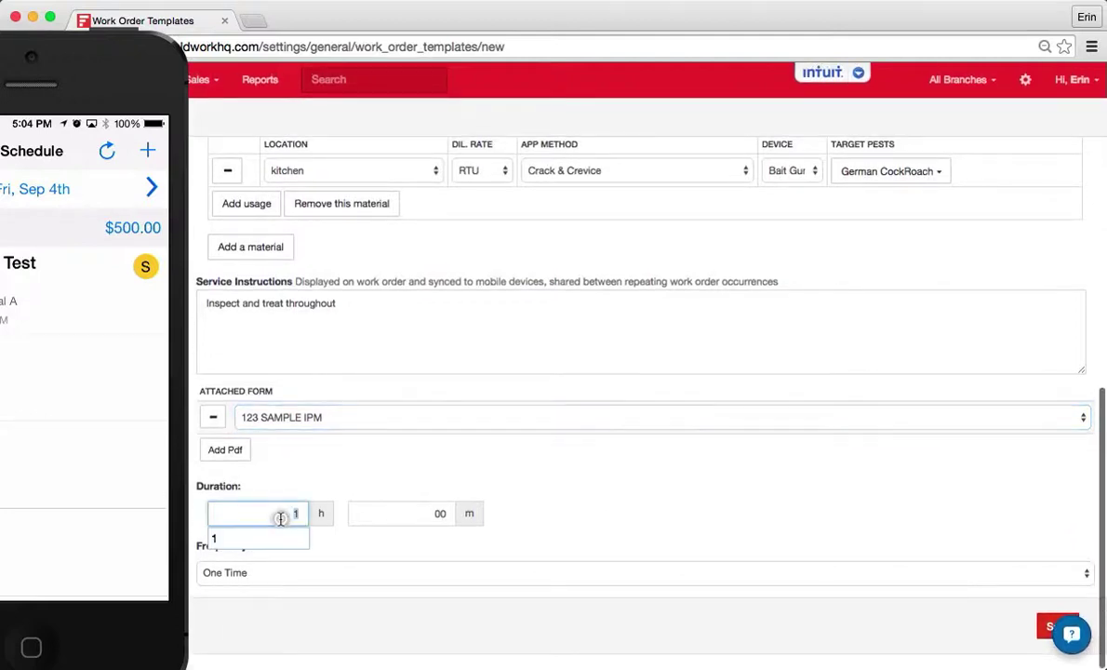
text(00)
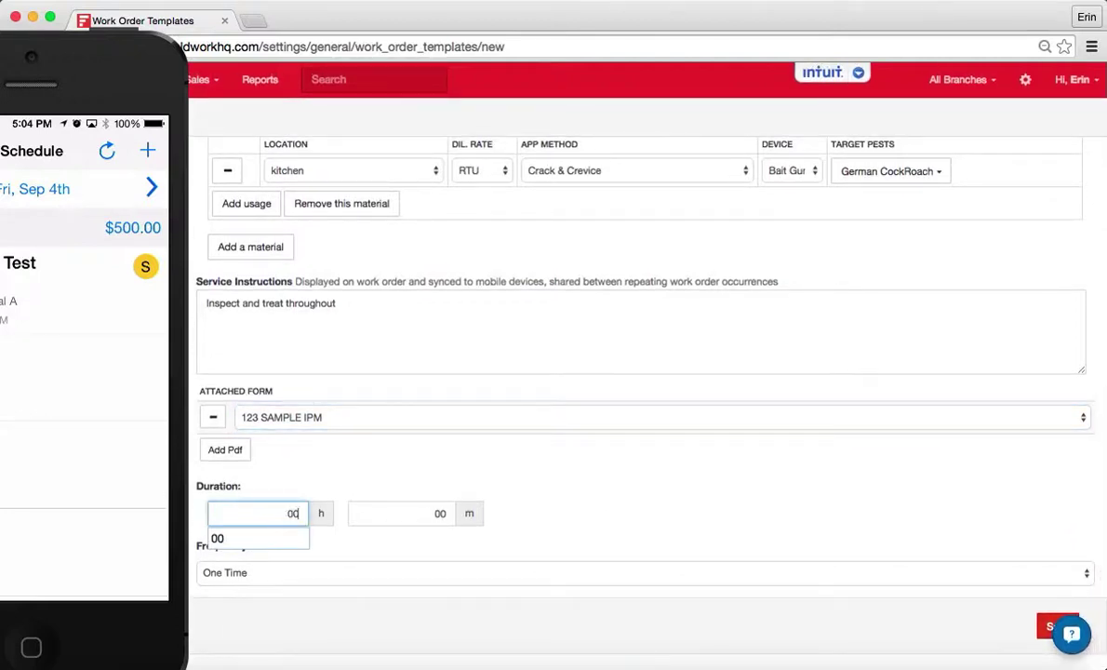
key(Tab)
text(4)
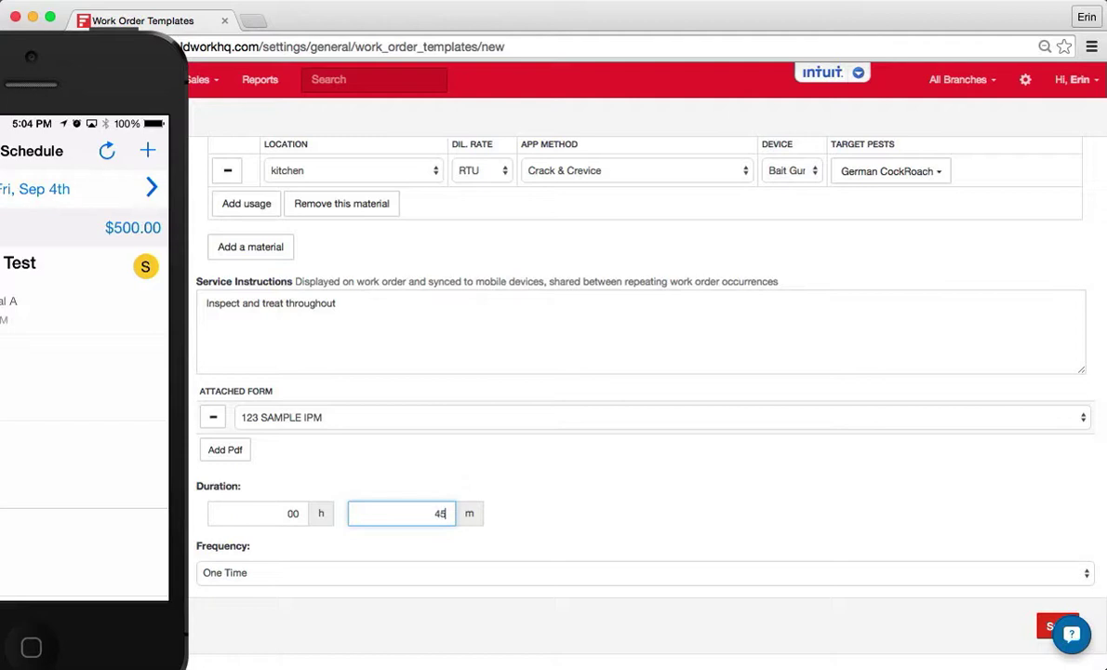
- Set the template's frequency to Weekly, save the template and locate it in the list of work order templates
click(506, 577)
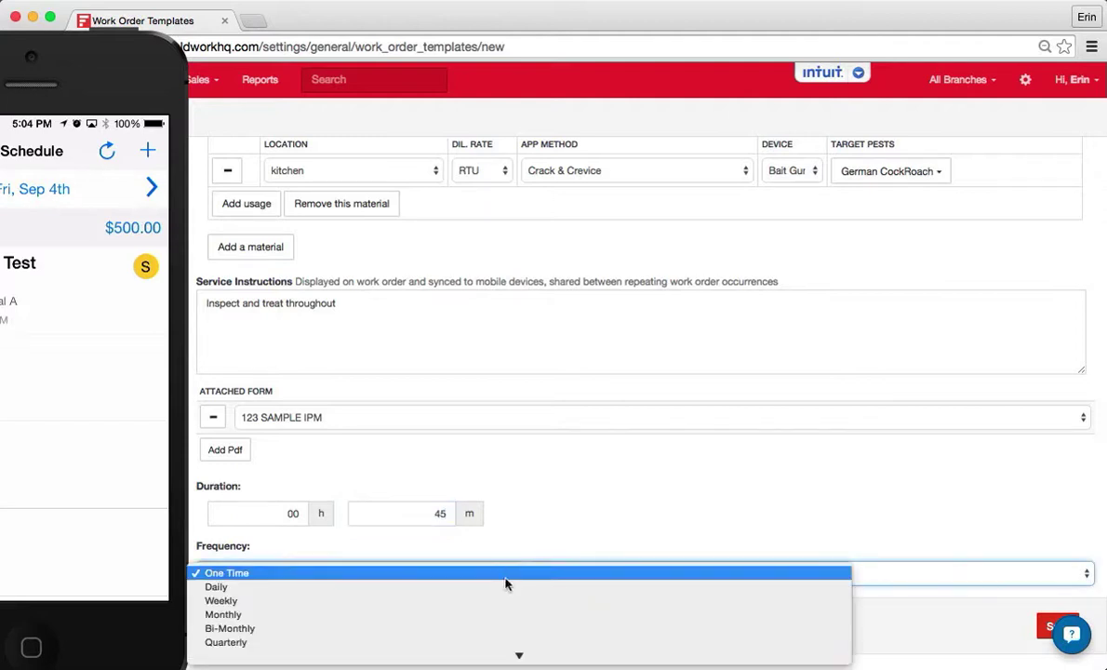
click(505, 600)
scroll(649, 504, down, 1)
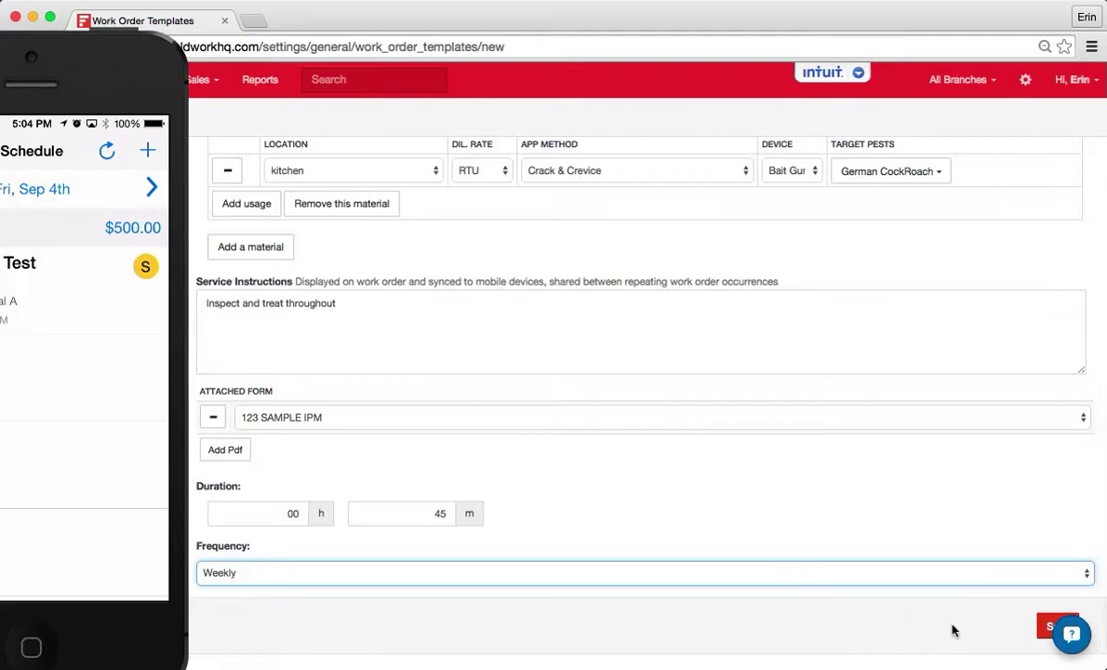
click(1047, 627)
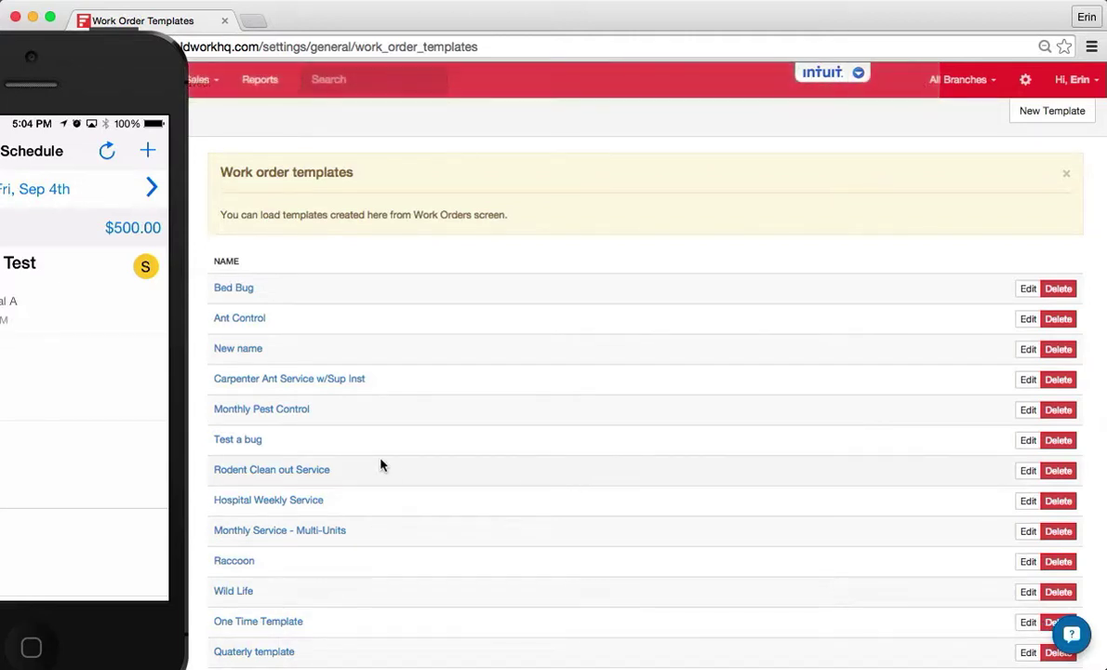
scroll(380, 465, down, 5)
scroll(381, 465, down, 3)
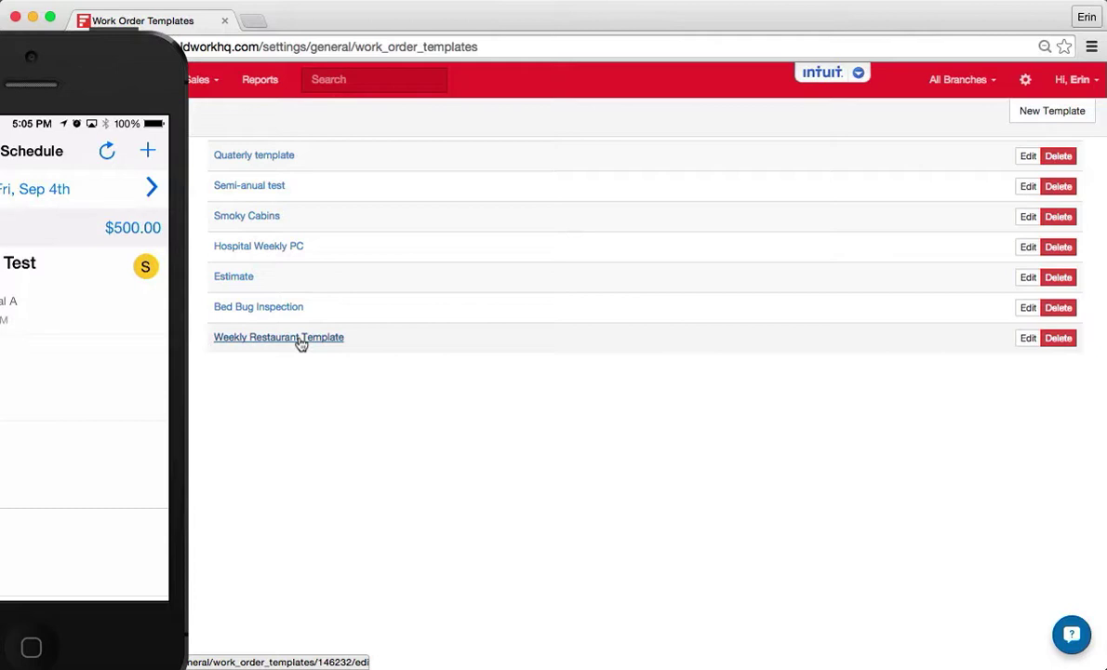
- Search for "johnny" and open the customer record of Johnny's Restaurant
click(316, 79)
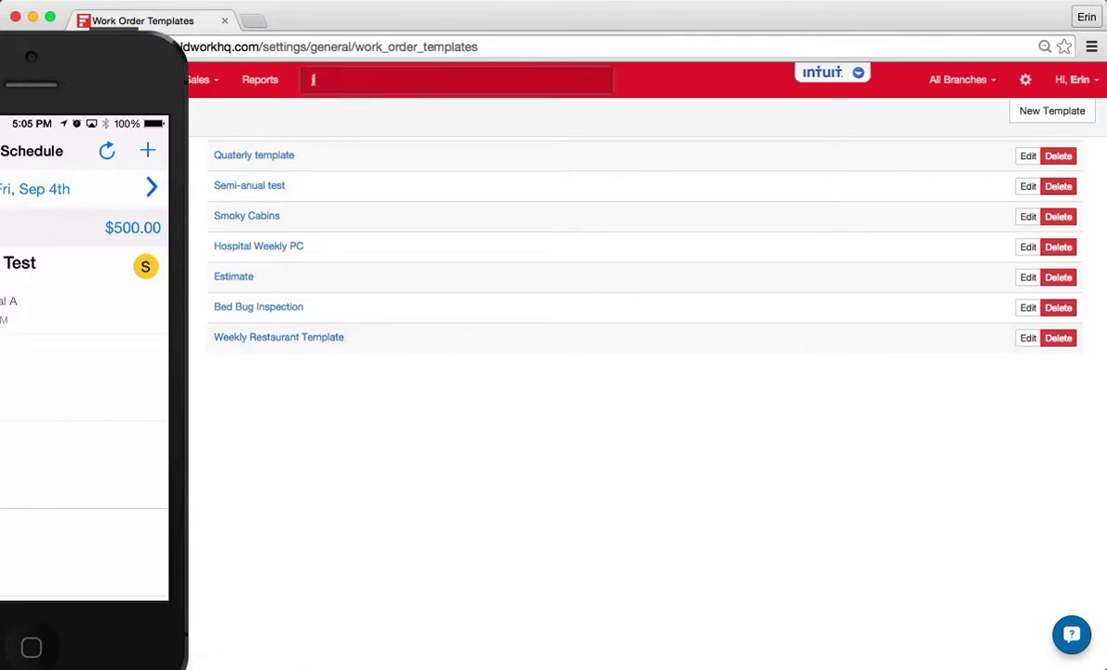
text(johnny)
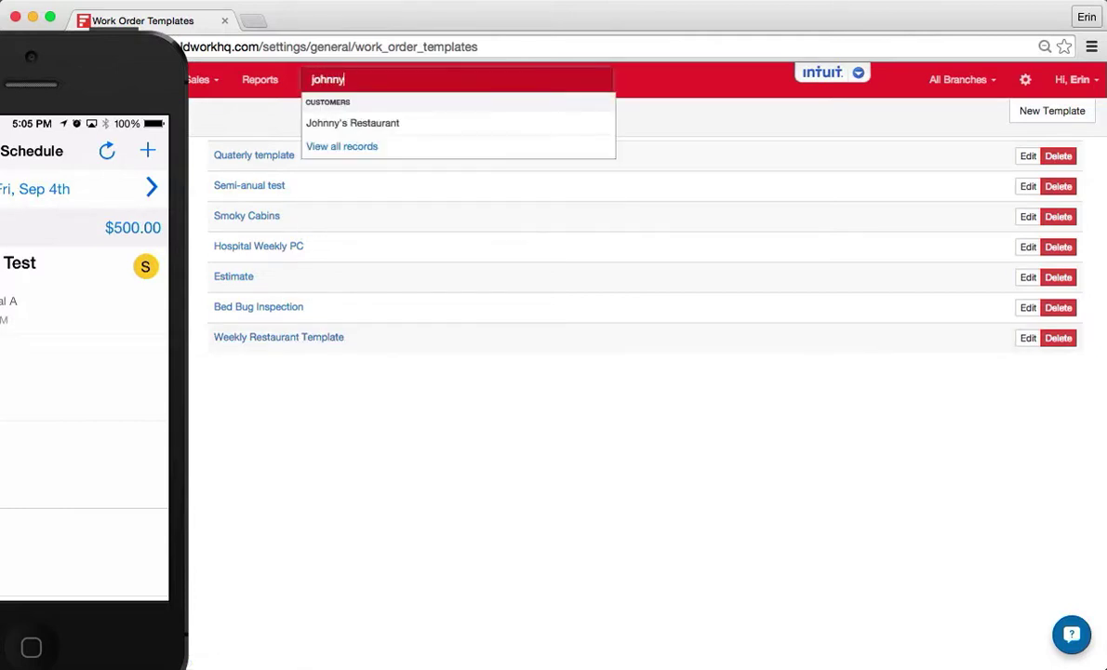
key(Down)
key(Return)
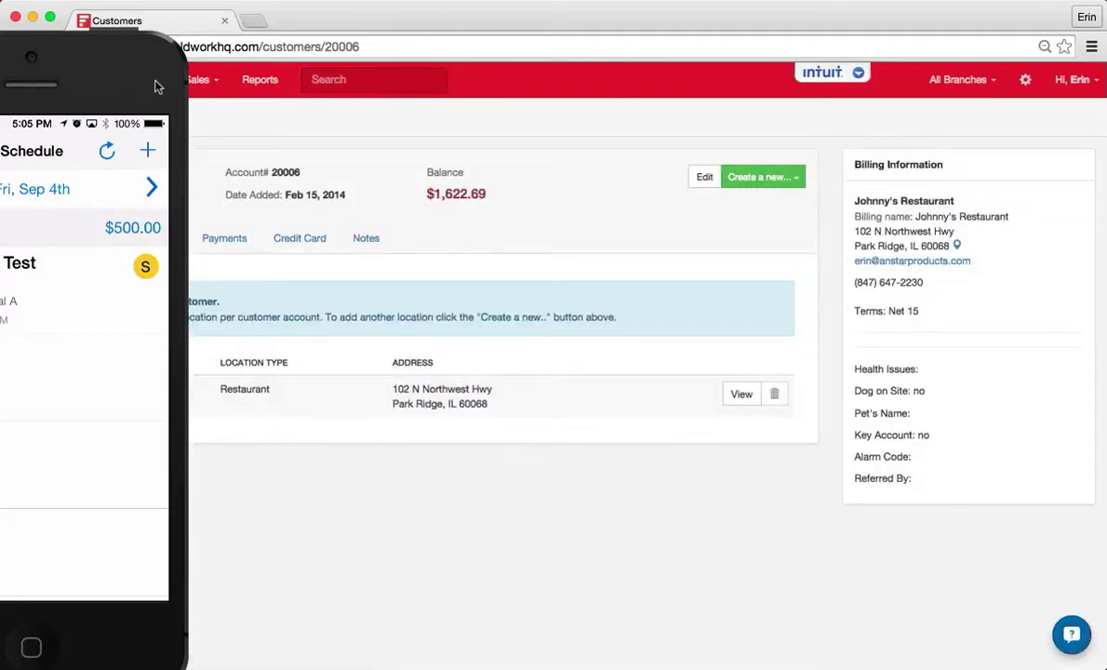
- Open the restaurant's Main Location and start a new work order for it
click(352, 397)
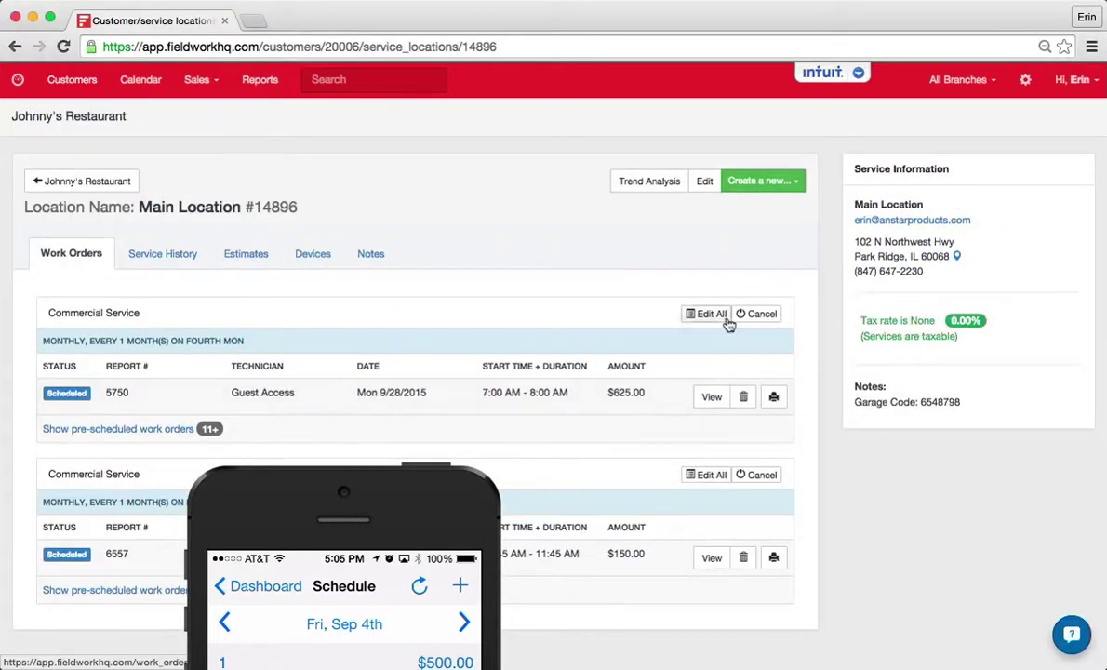
click(769, 182)
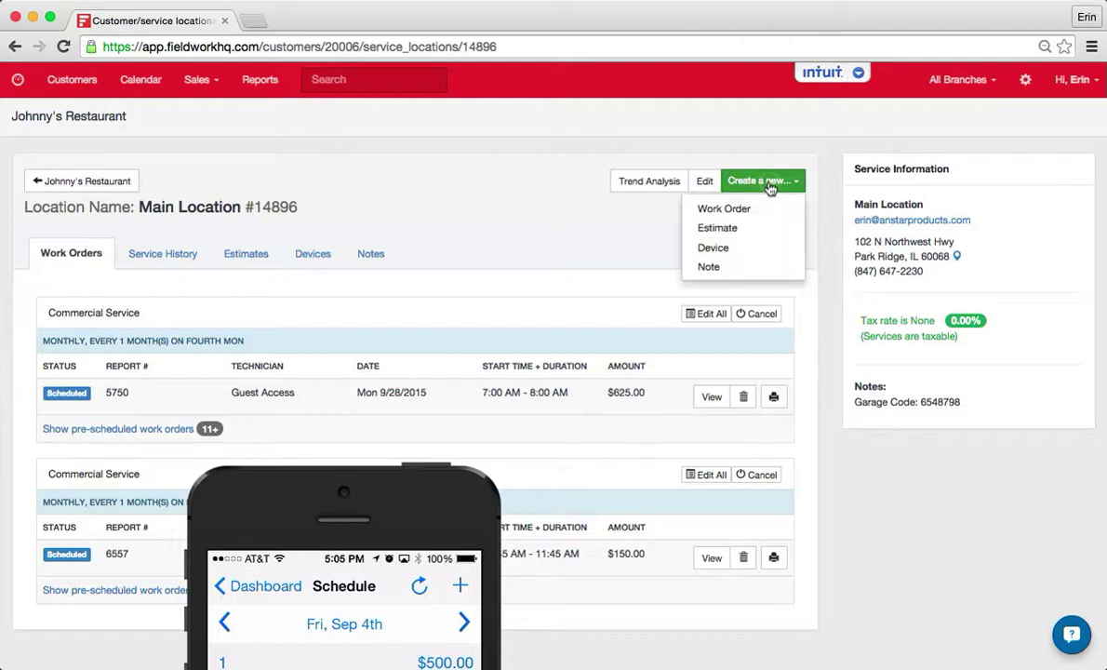
click(742, 209)
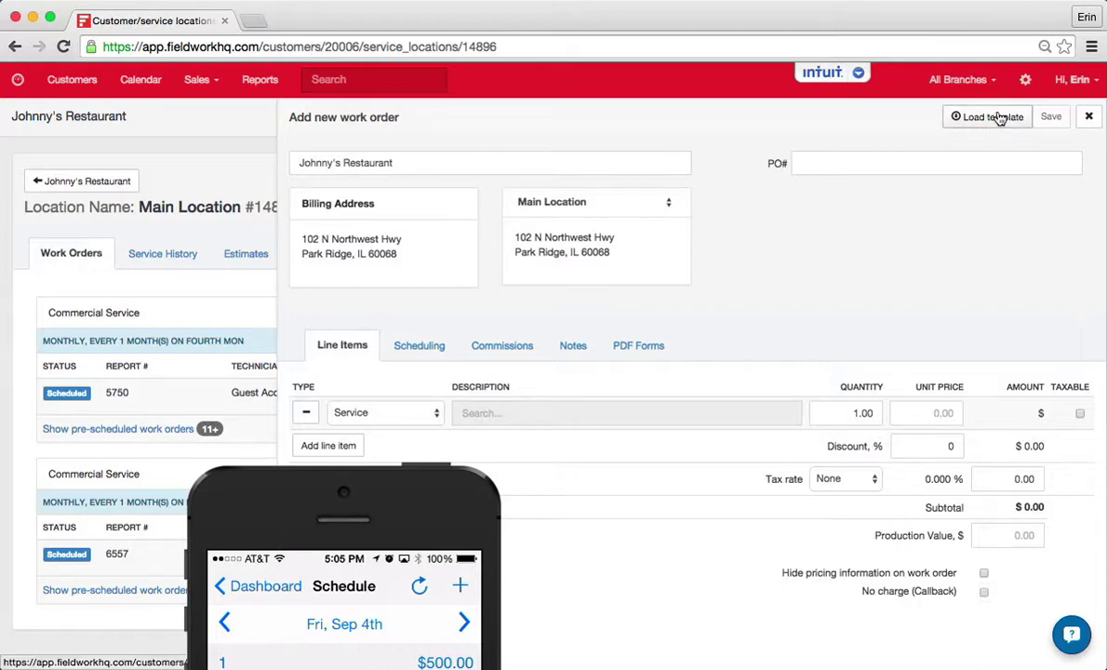
- Look through the PDF forms, notes, commissions, scheduling and line items of the blank work order
click(637, 347)
click(564, 354)
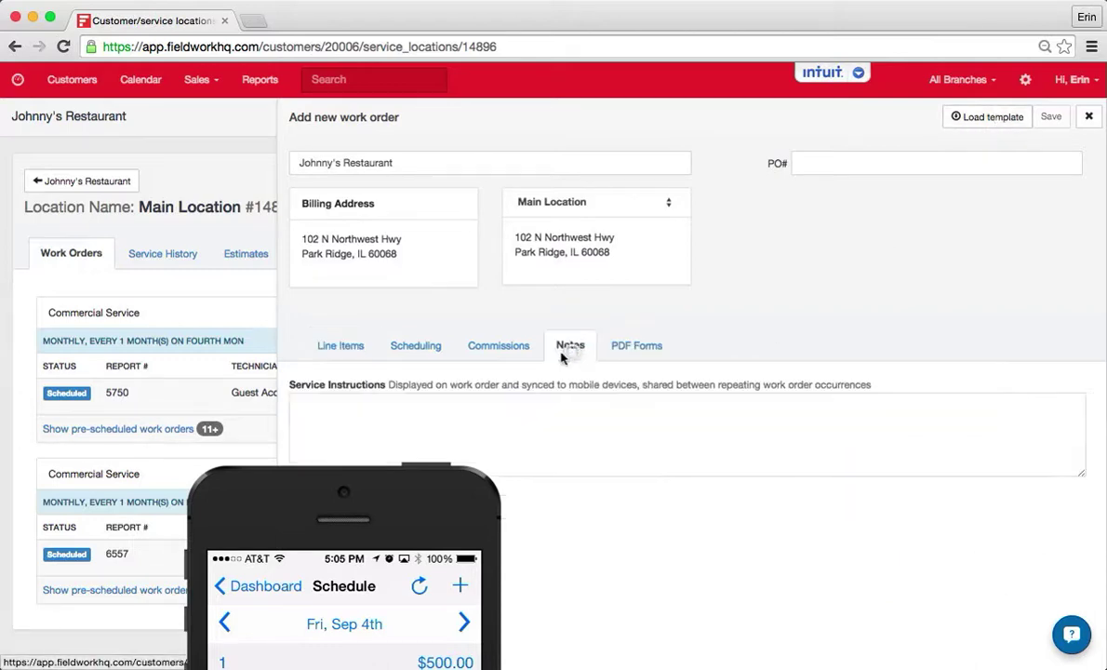
click(498, 347)
click(415, 349)
click(351, 345)
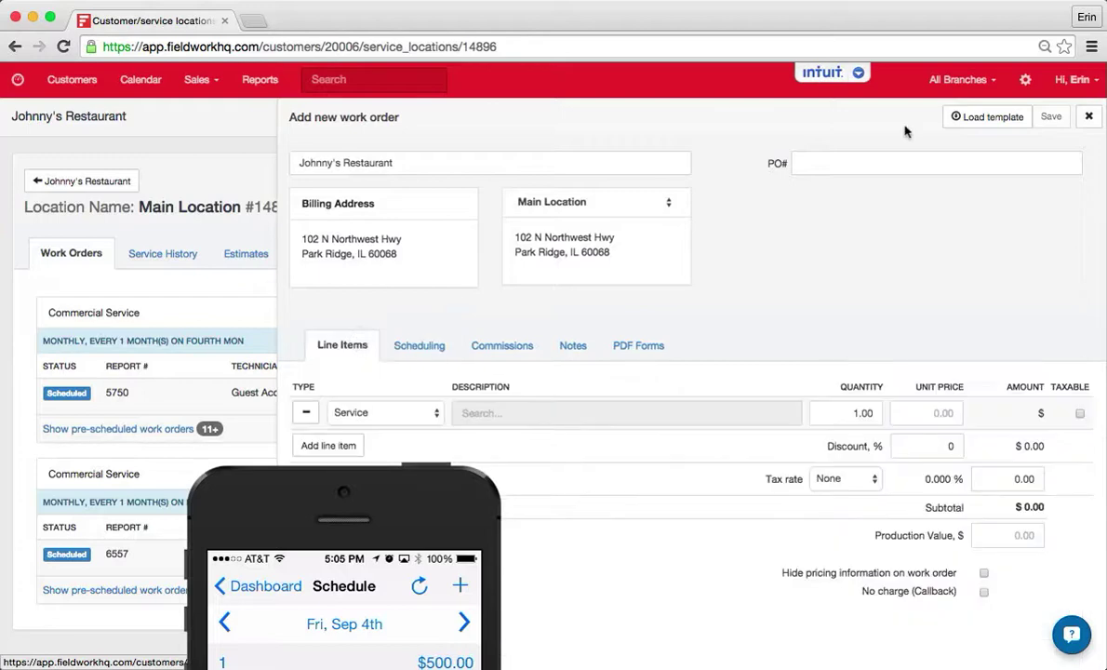
- Load the Weekly Restaurant Template into the new work order
click(973, 116)
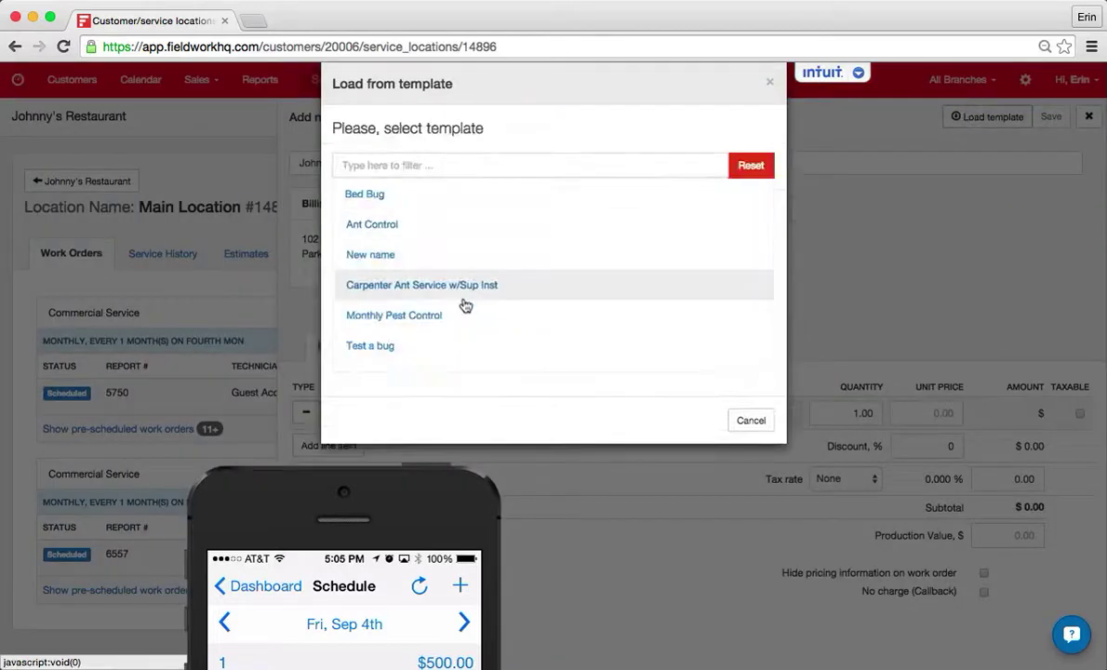
scroll(466, 305, down, 6)
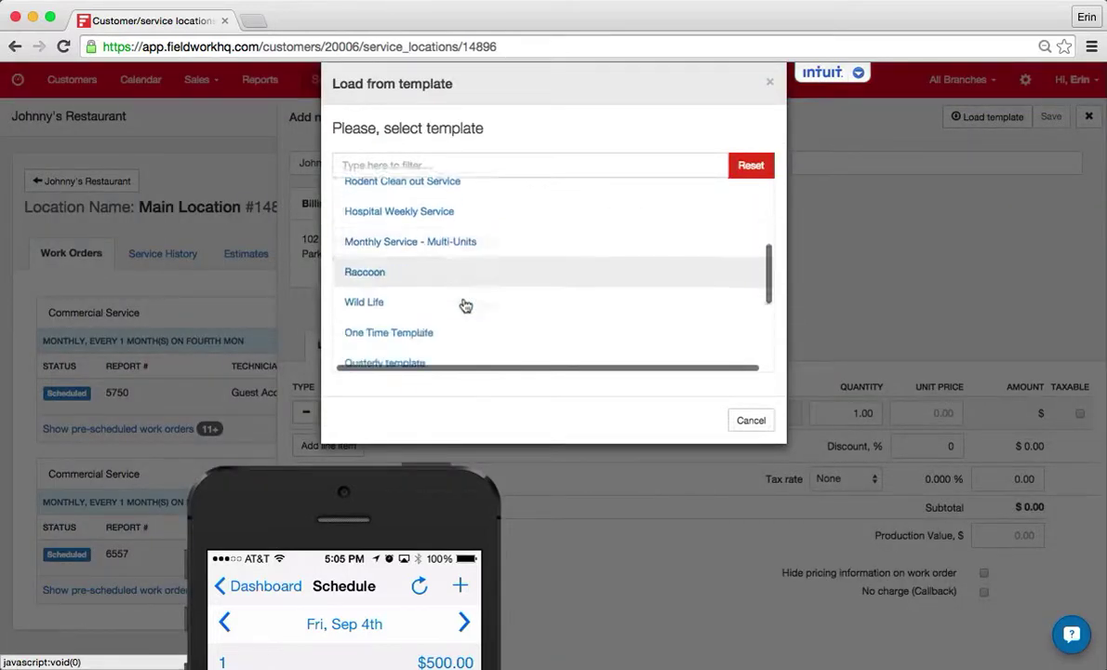
scroll(466, 305, down, 2)
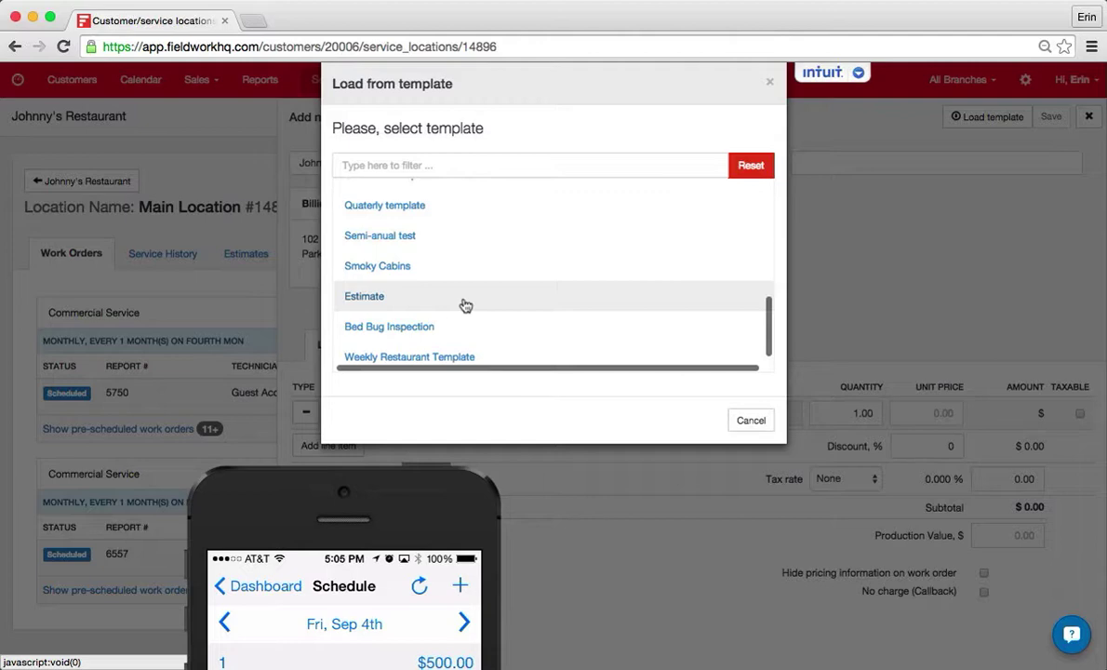
click(459, 359)
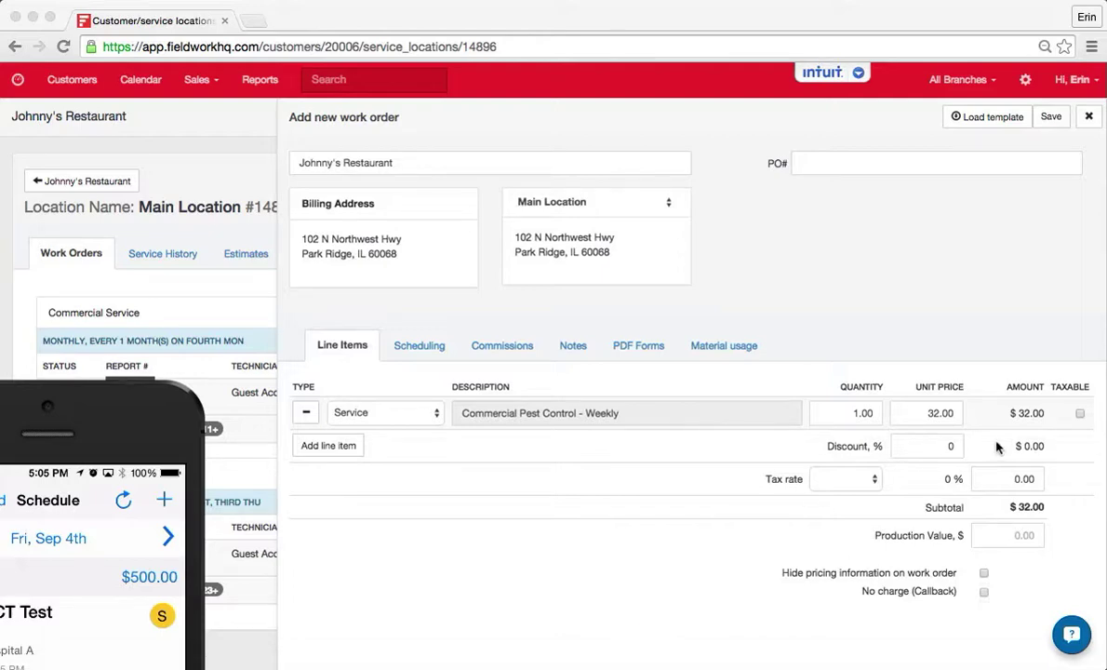
- Assign the K9 Handler technician to the work order in place of Tech 3 and review the remaining schedule settings
click(421, 350)
click(483, 443)
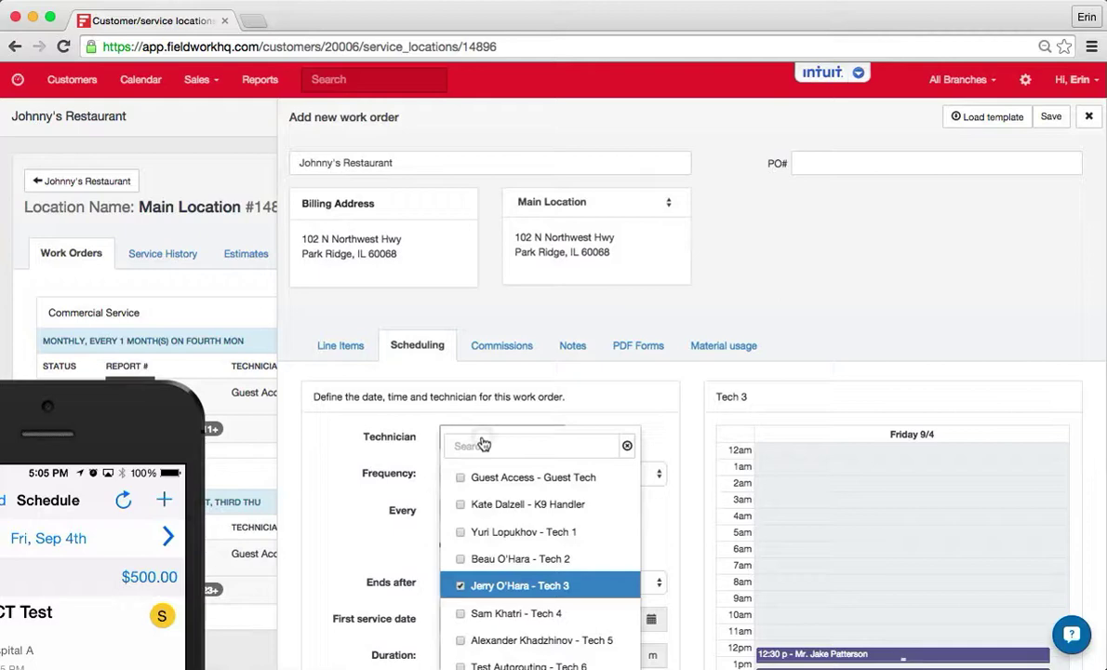
click(460, 503)
click(461, 587)
click(388, 539)
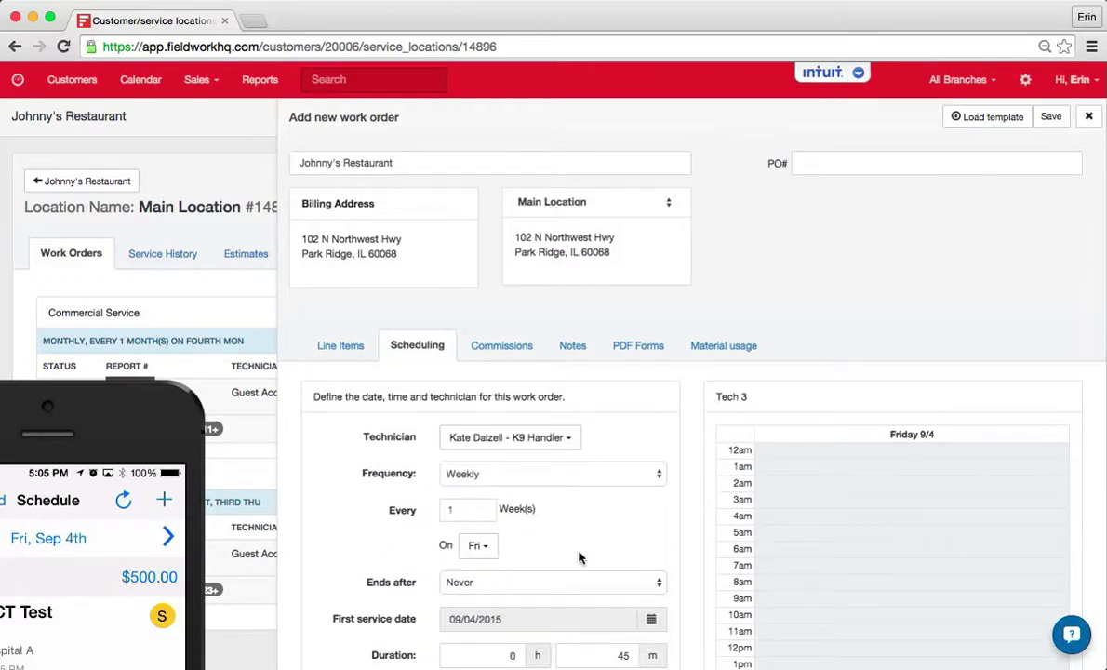
scroll(559, 549, down, 2)
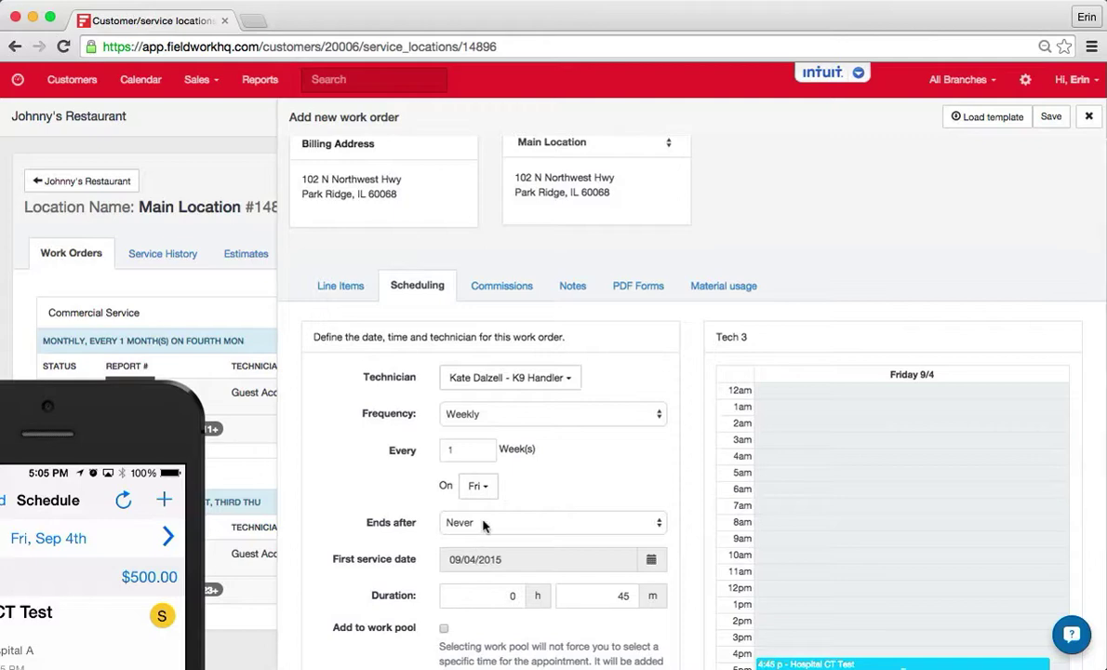
scroll(482, 526, down, 5)
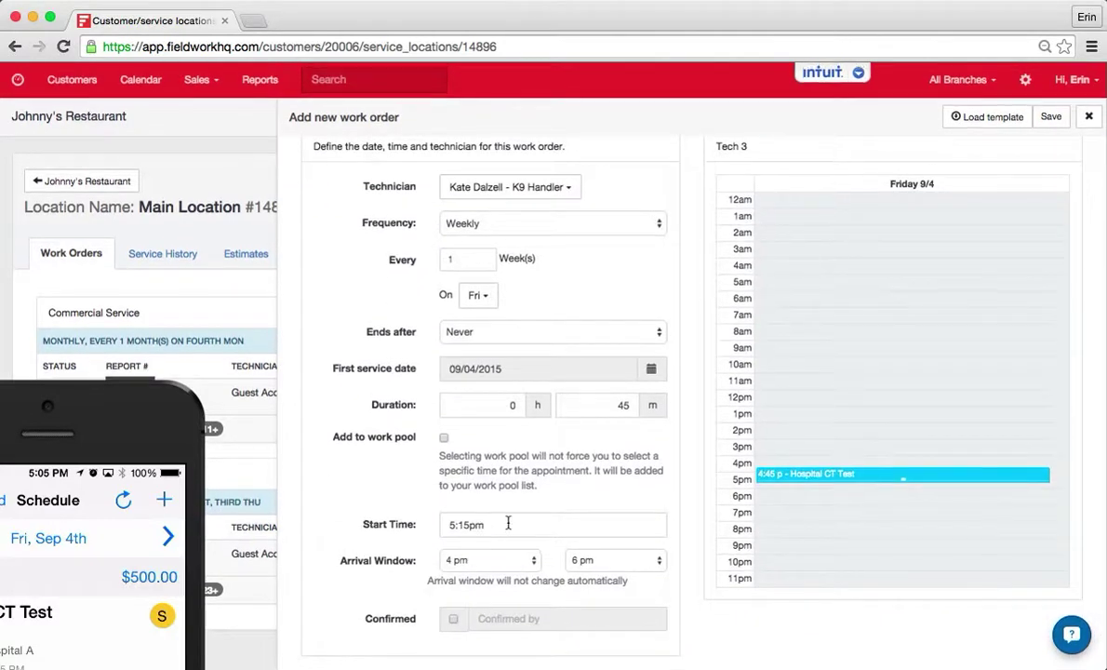
scroll(572, 596, up, 6)
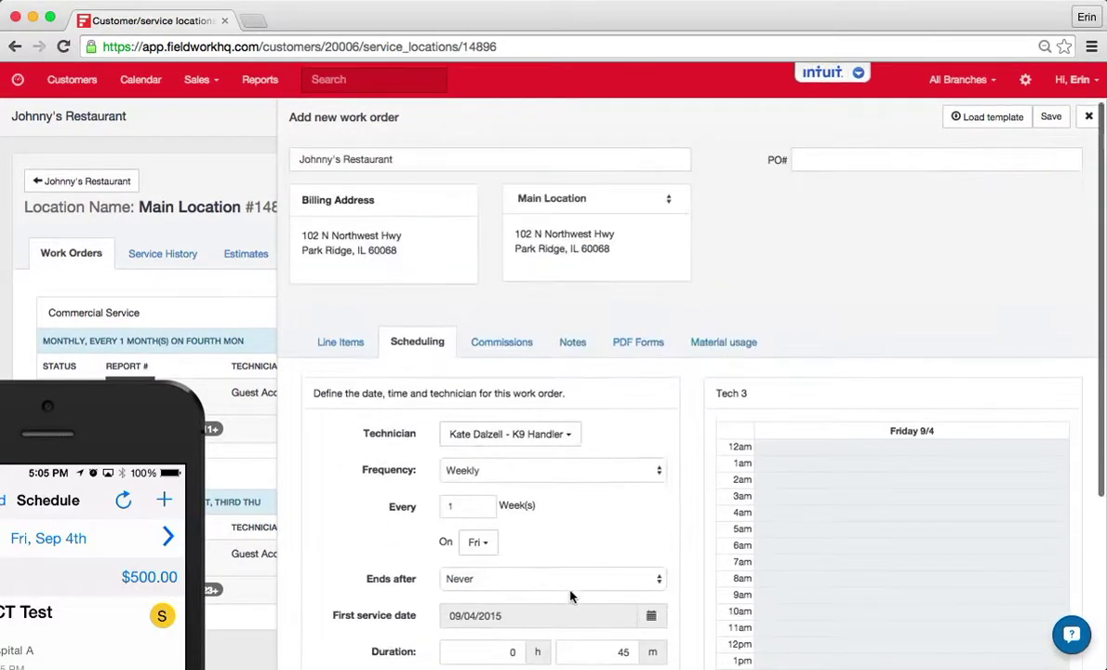
- Change the commission to the K9 Handler technician with the Service role and an amount of 15 percent
click(523, 346)
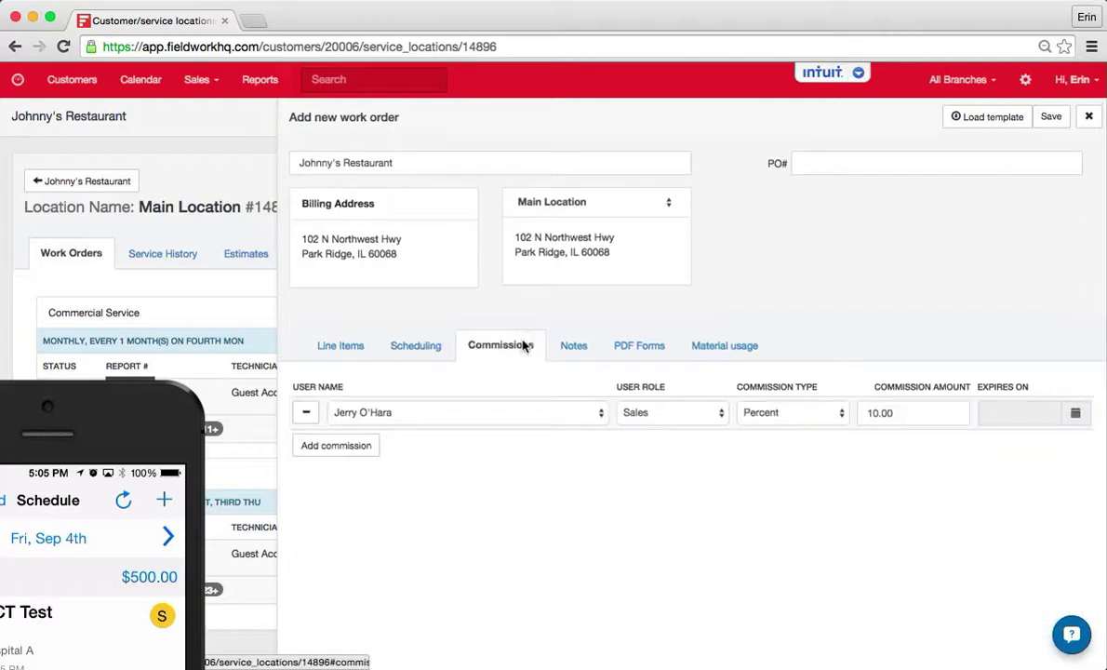
click(555, 410)
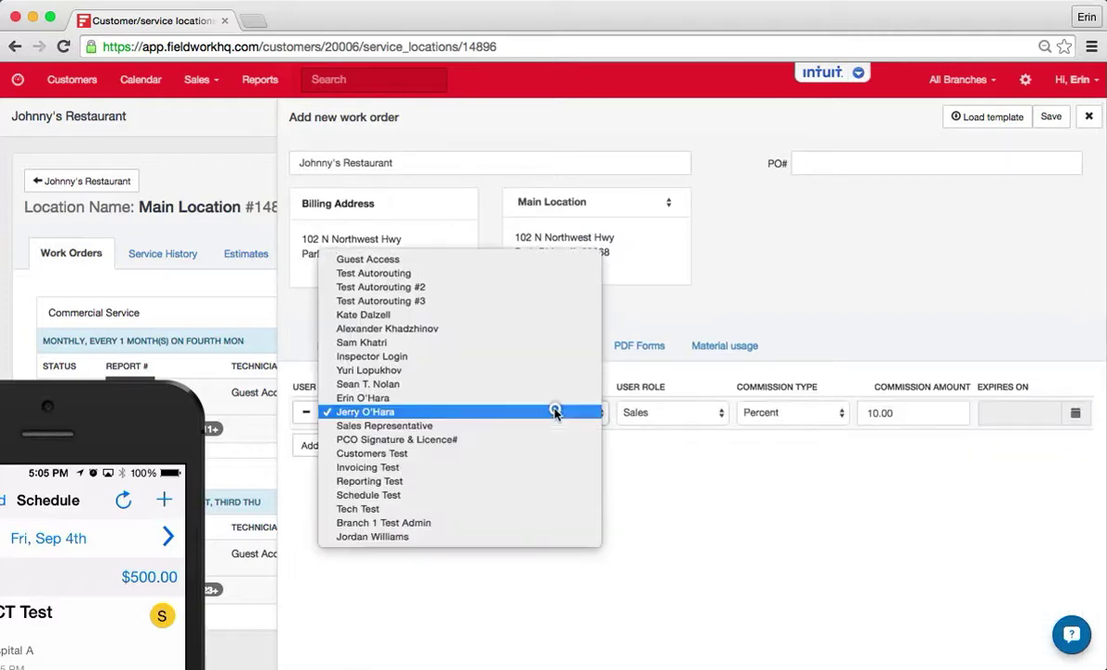
click(549, 314)
click(651, 412)
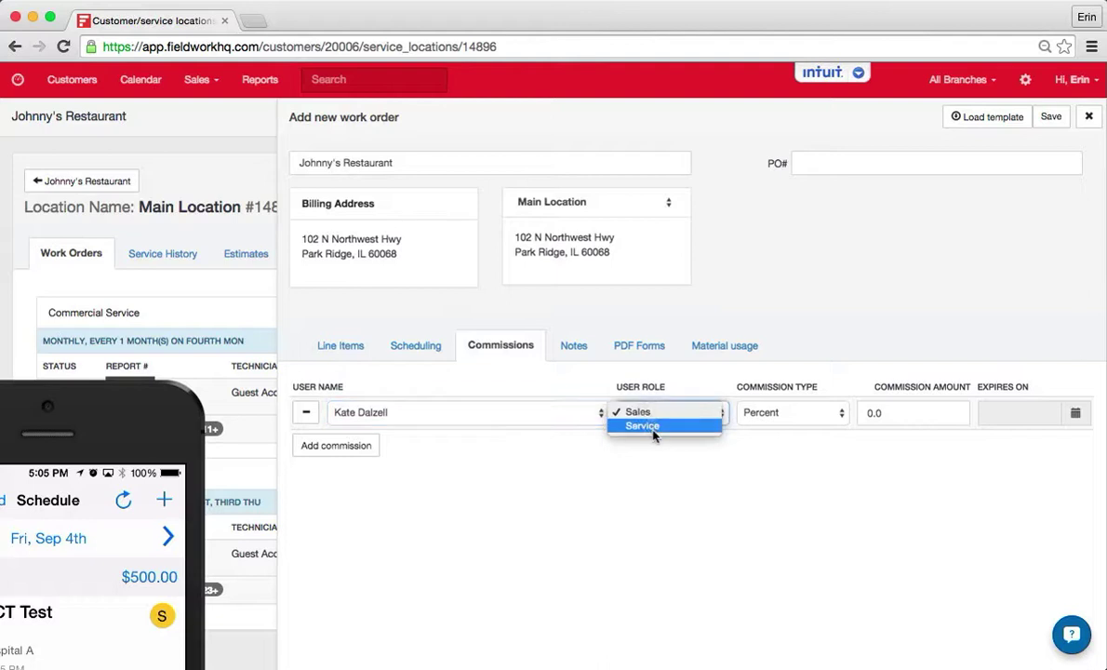
click(652, 425)
click(915, 403)
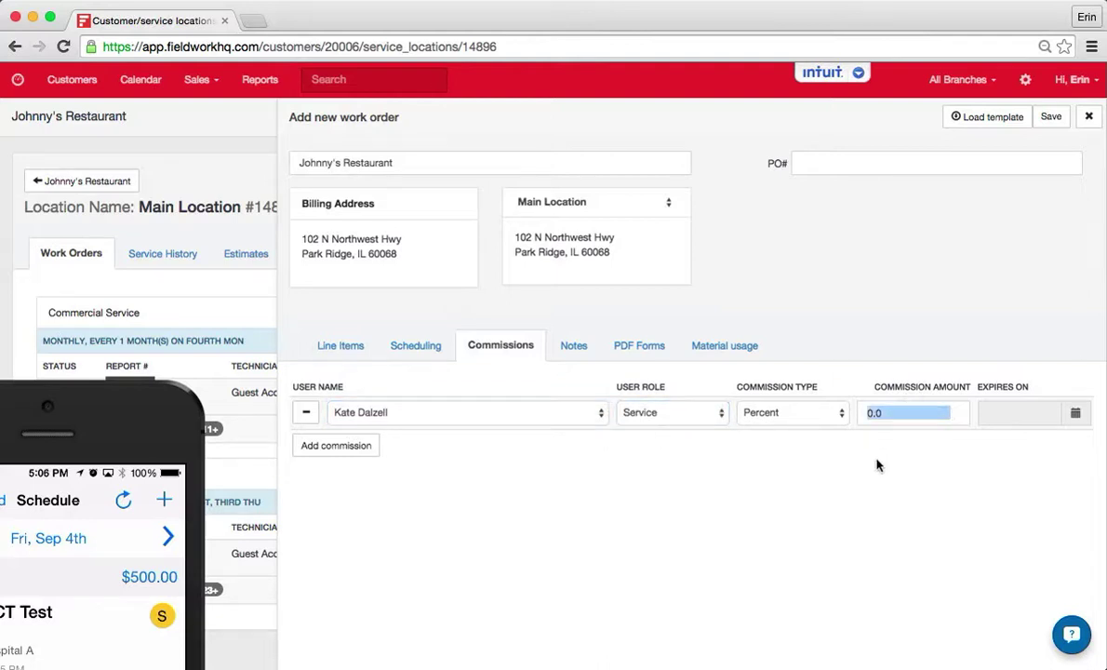
click(892, 412)
double_click(890, 411)
text(15)
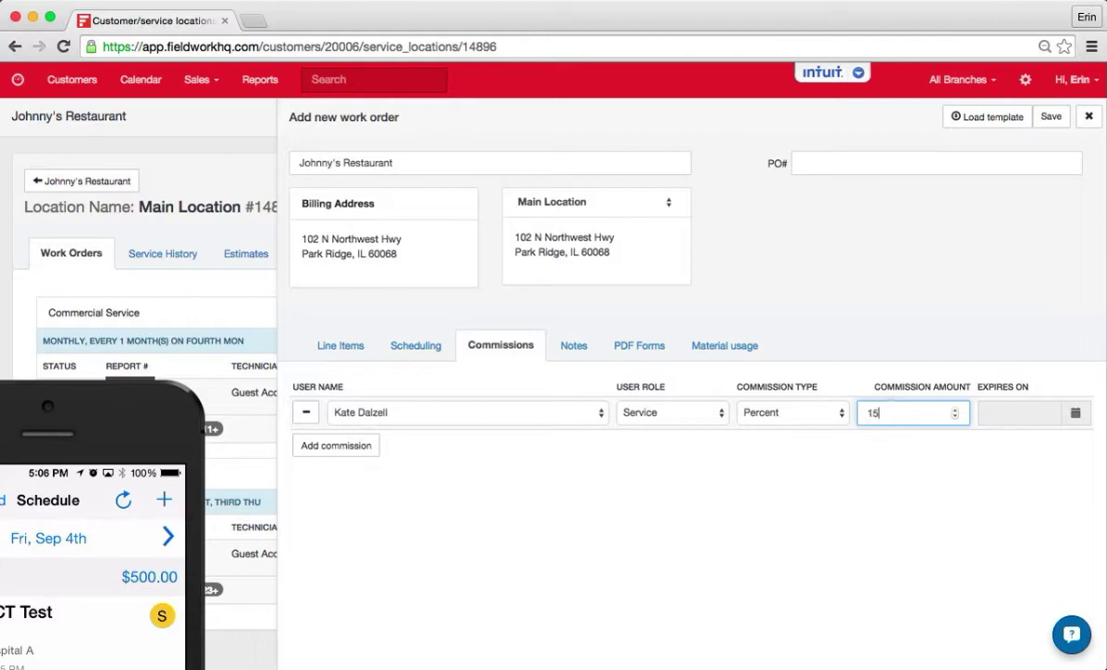
- Check the work order's service instructions, attached form and material usage, and save the work order
click(576, 347)
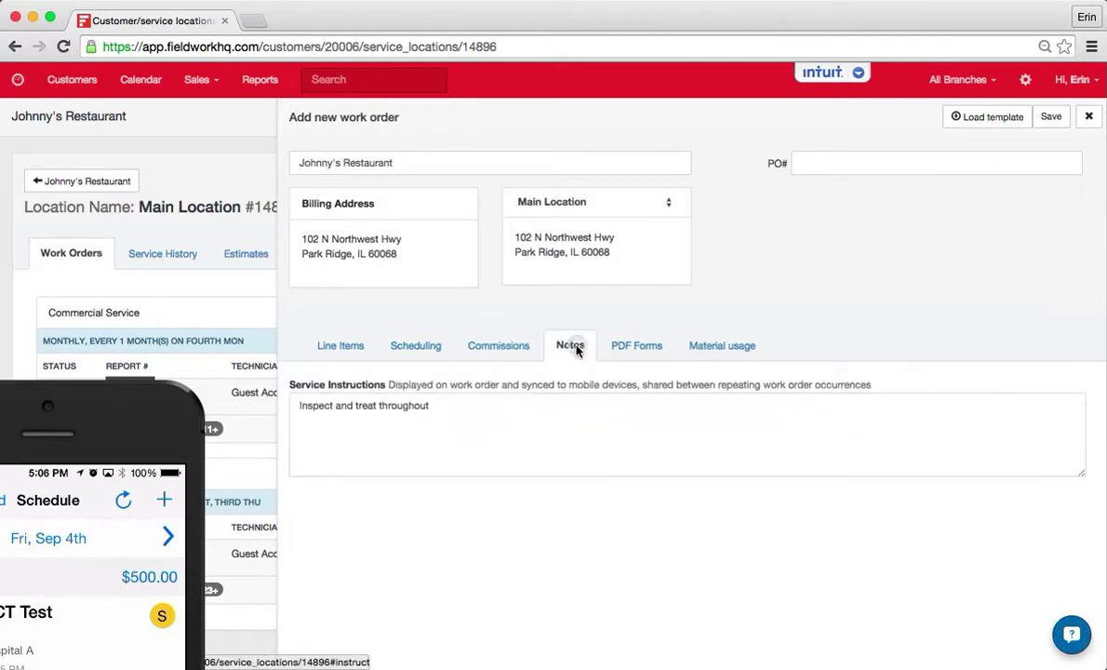
click(640, 349)
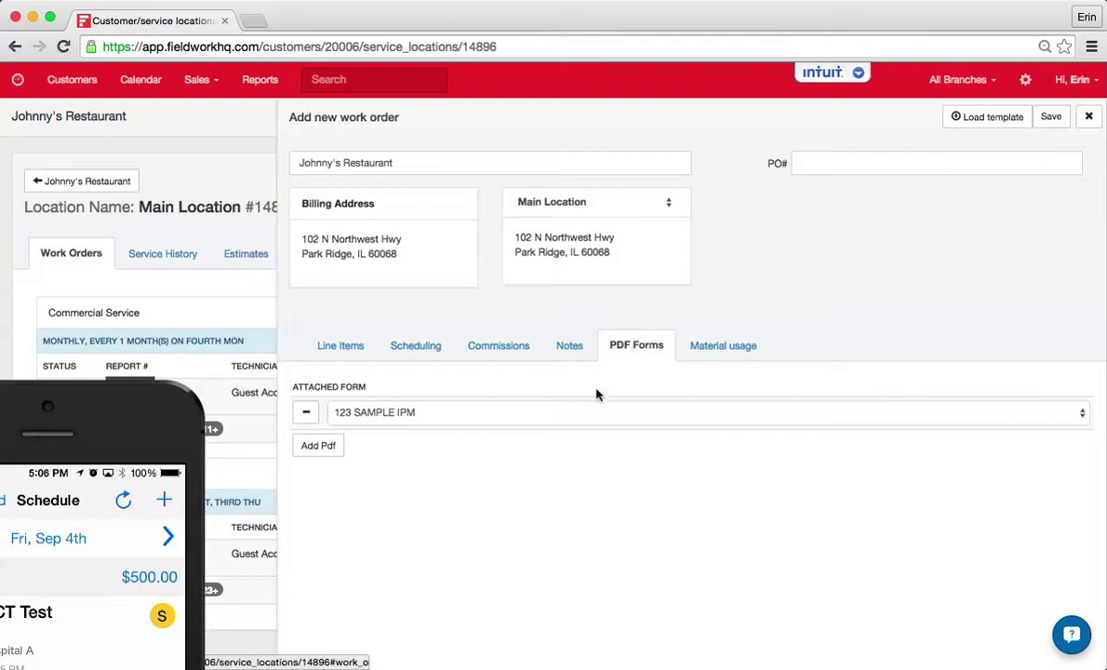
click(723, 346)
scroll(643, 520, down, 5)
scroll(641, 519, up, 2)
scroll(641, 519, up, 5)
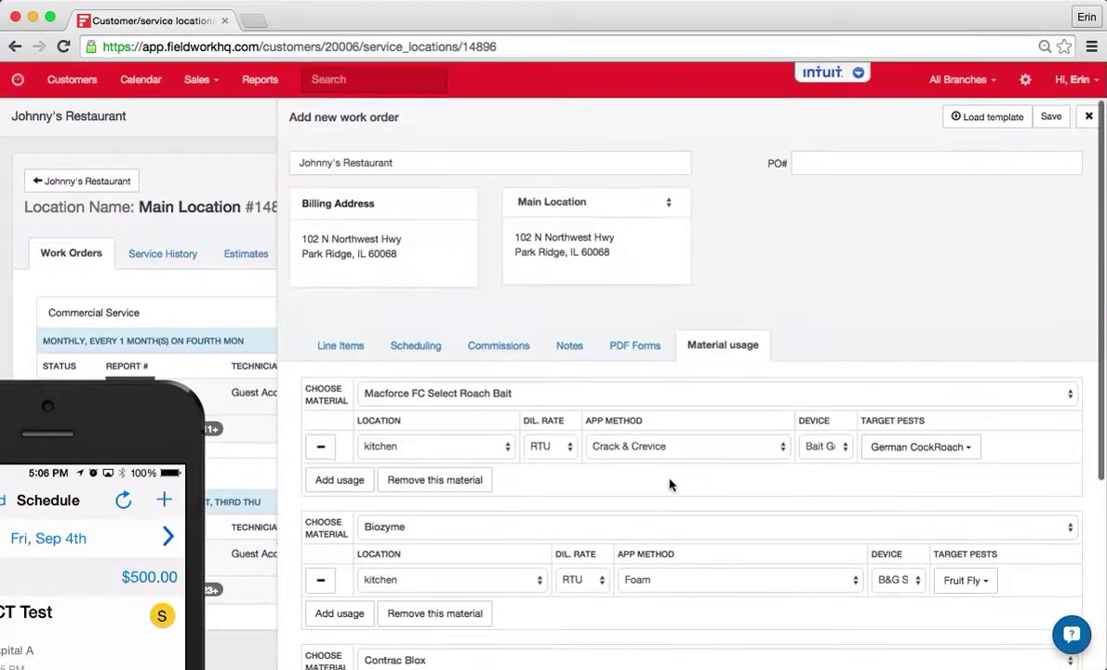
click(1050, 112)
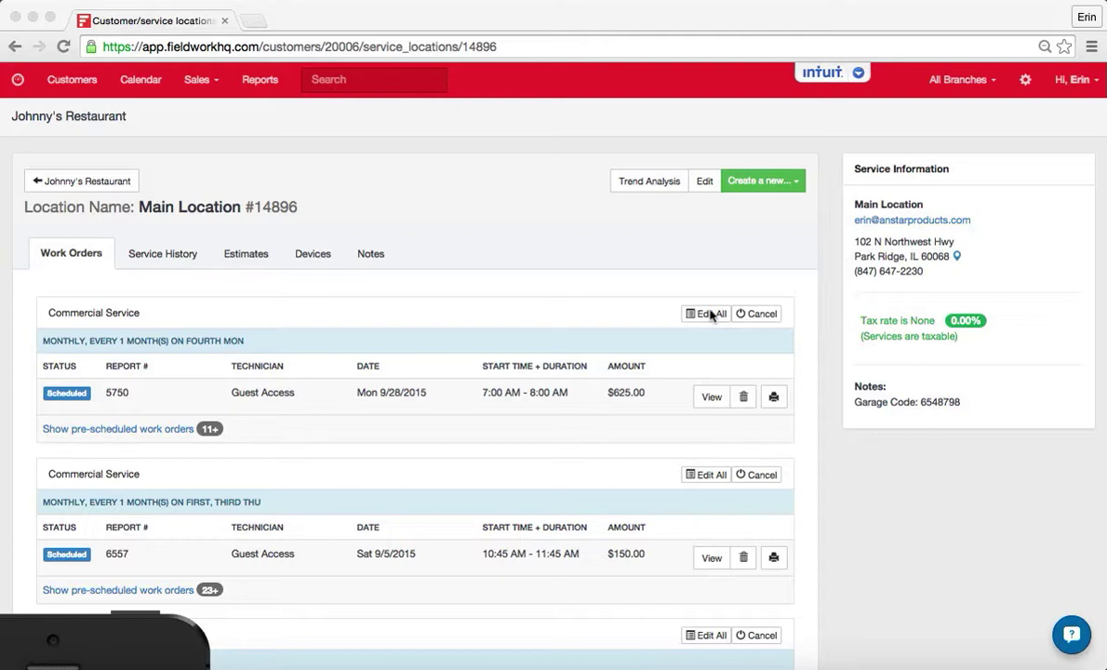
- Expand the pre-scheduled work orders of the Commercial Pest Control - Weekly service and look through their dates
scroll(712, 316, down, 3)
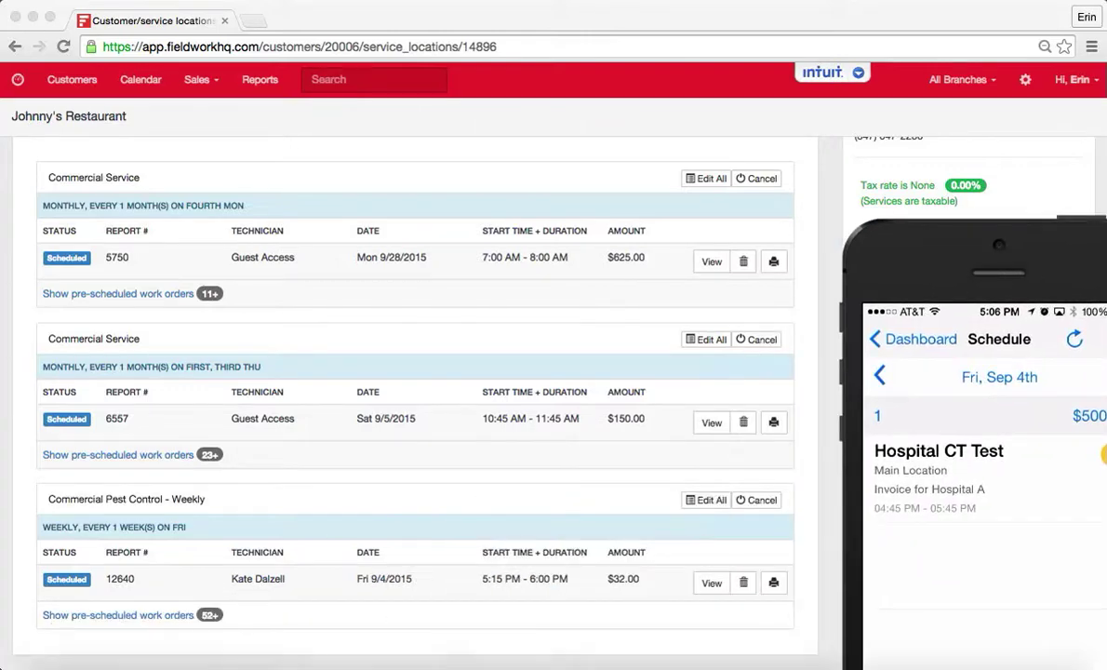
click(117, 571)
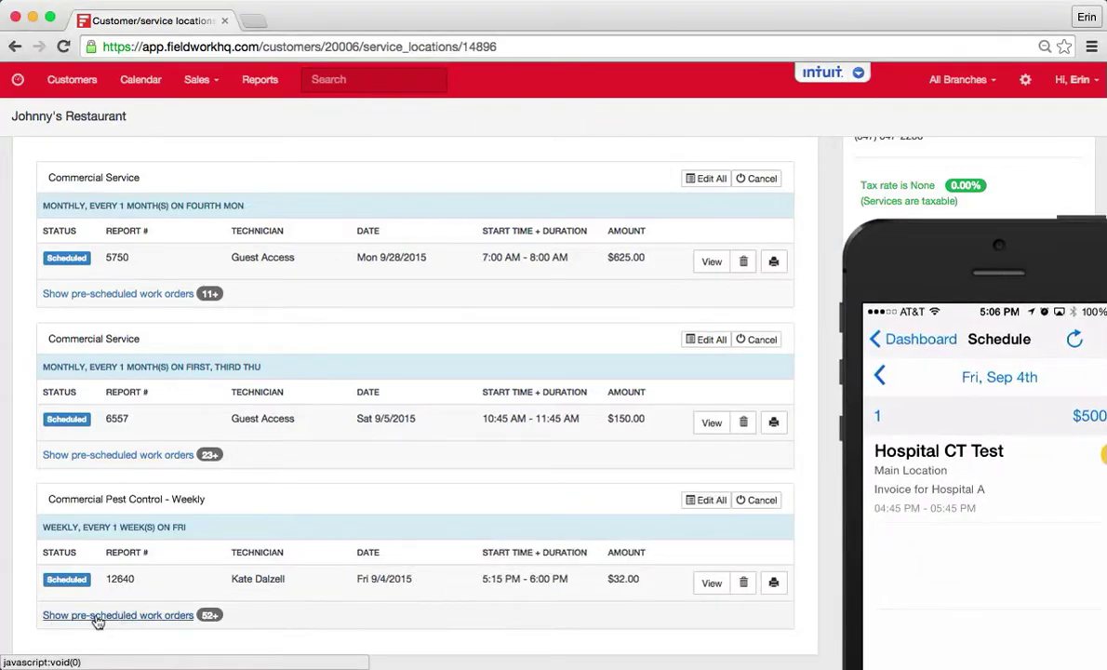
click(98, 616)
scroll(185, 593, down, 2)
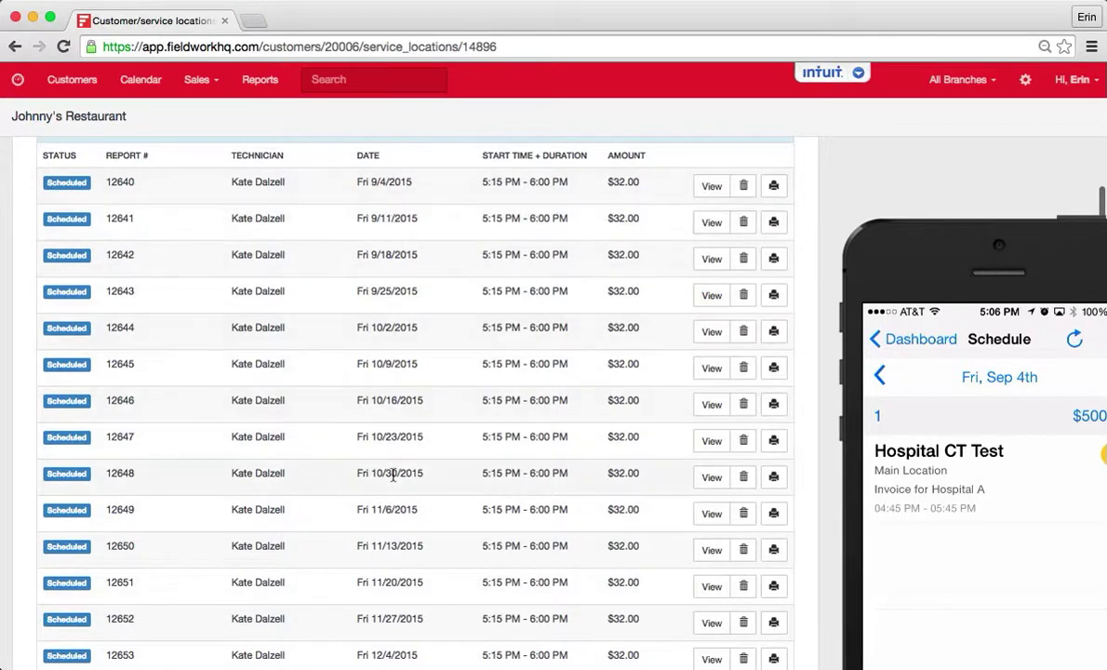
scroll(393, 472, down, 10)
scroll(393, 475, down, 20)
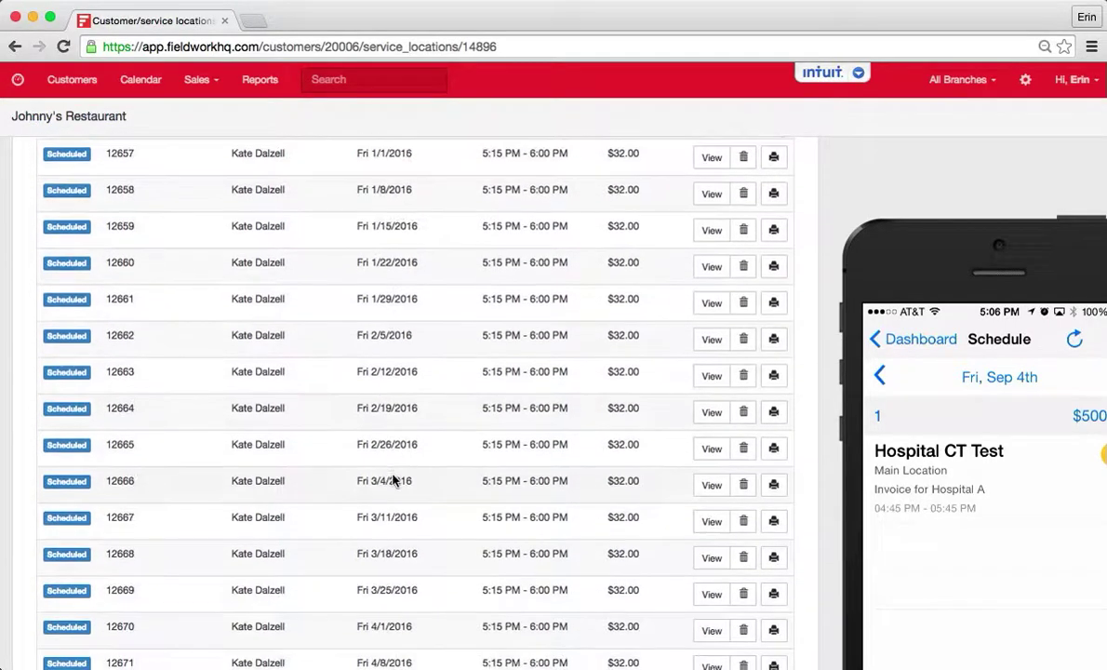
scroll(393, 474, down, 3)
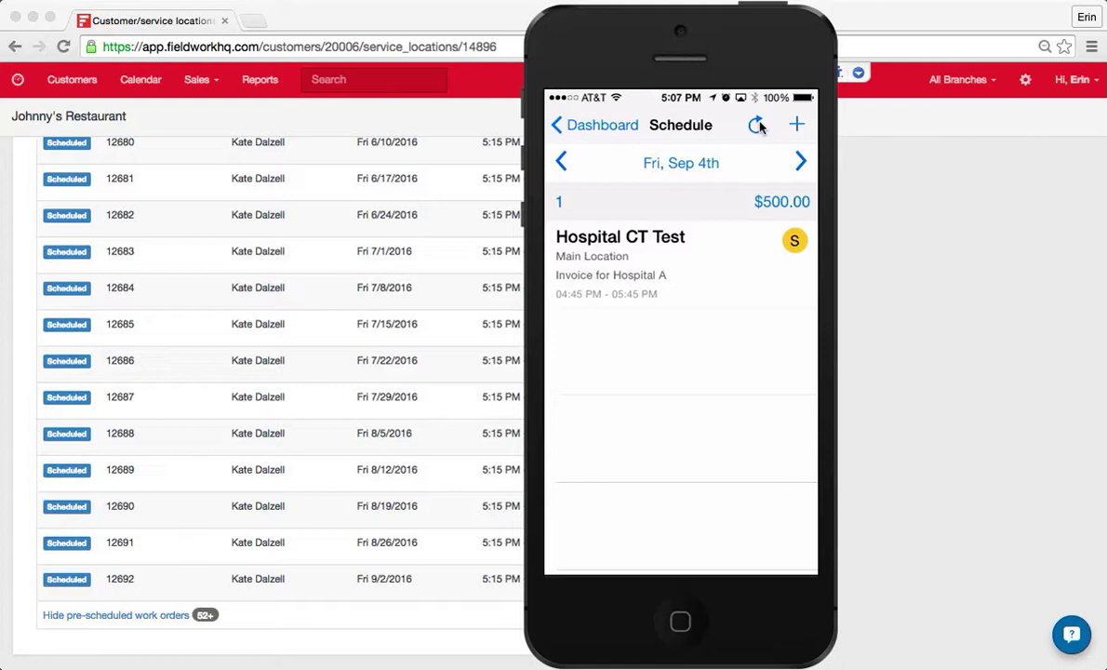
- Switch to the mobile app, refresh its schedule and open the chemical use list of the Johnny's Restaurant work order
click(756, 126)
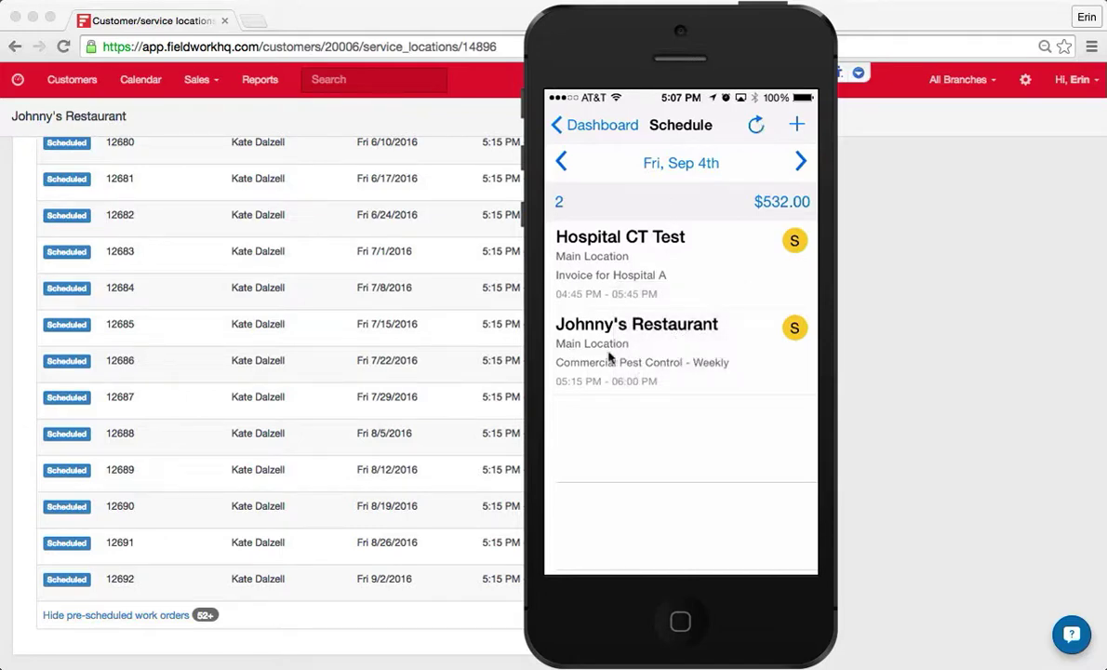
click(644, 359)
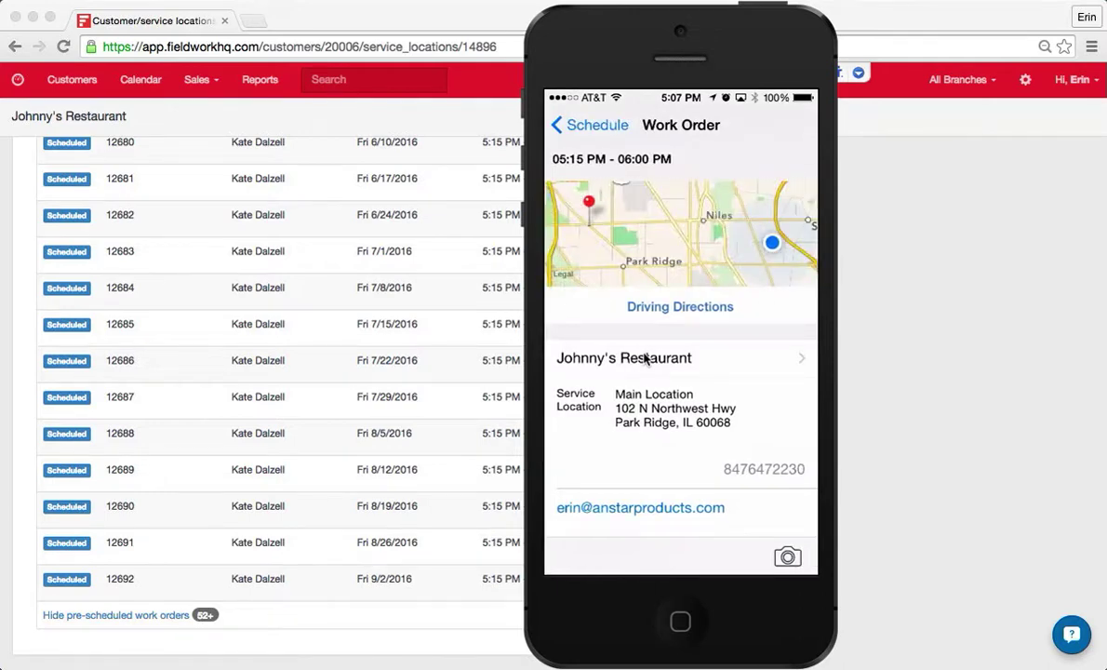
scroll(644, 359, down, 10)
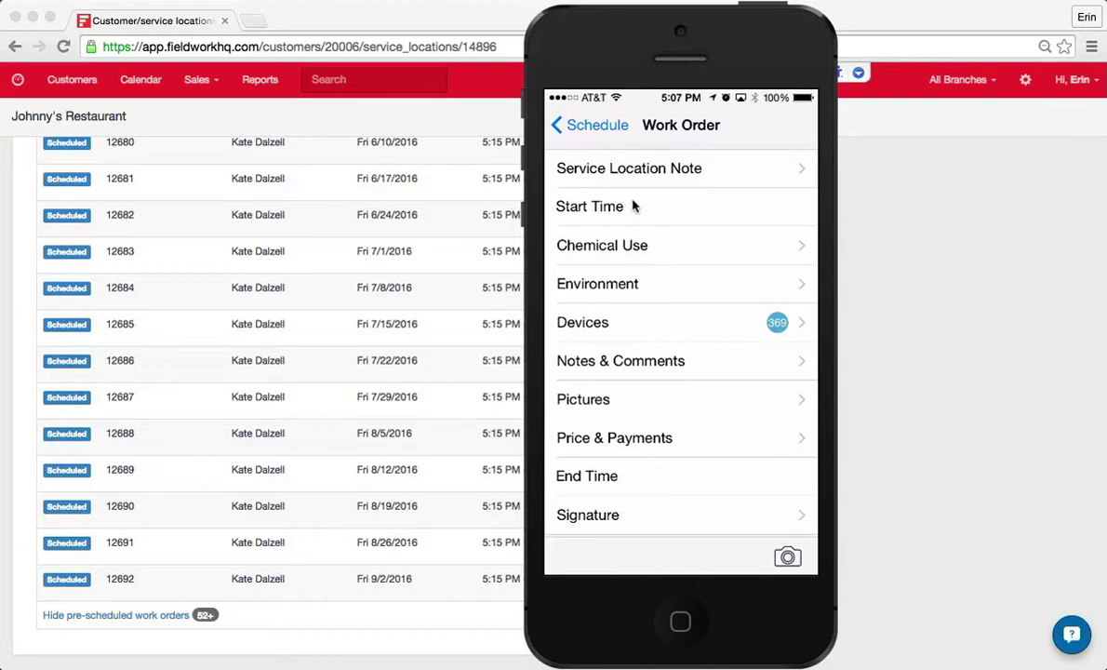
click(634, 206)
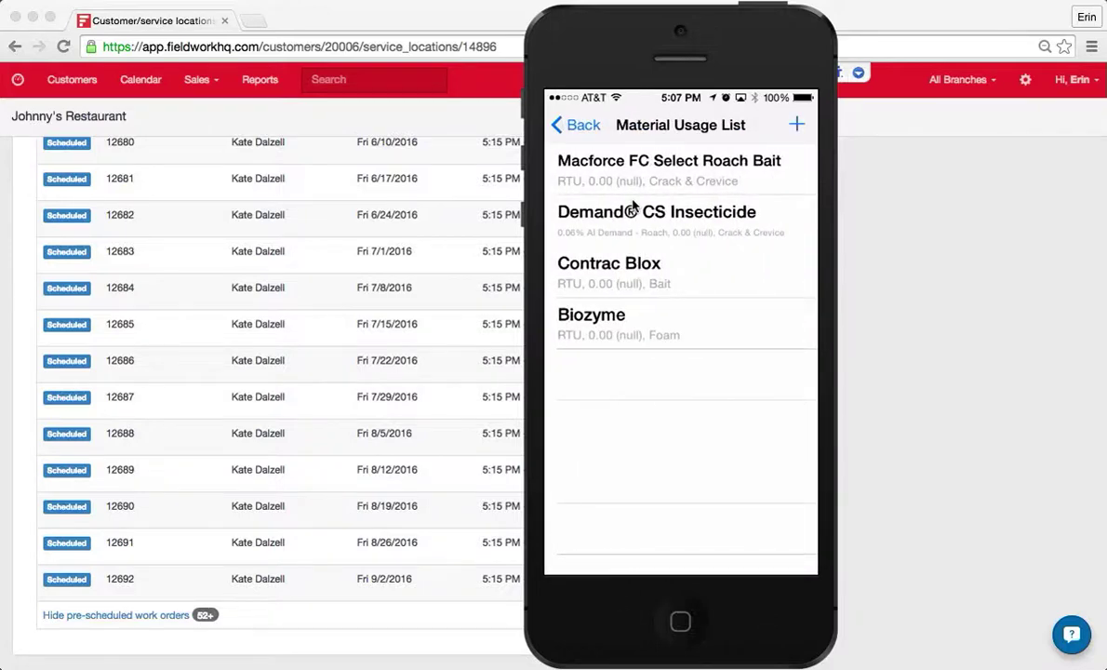
- Record a Biozyme usage quantity of 1 with Gallon(s) as the unit of measure
click(676, 327)
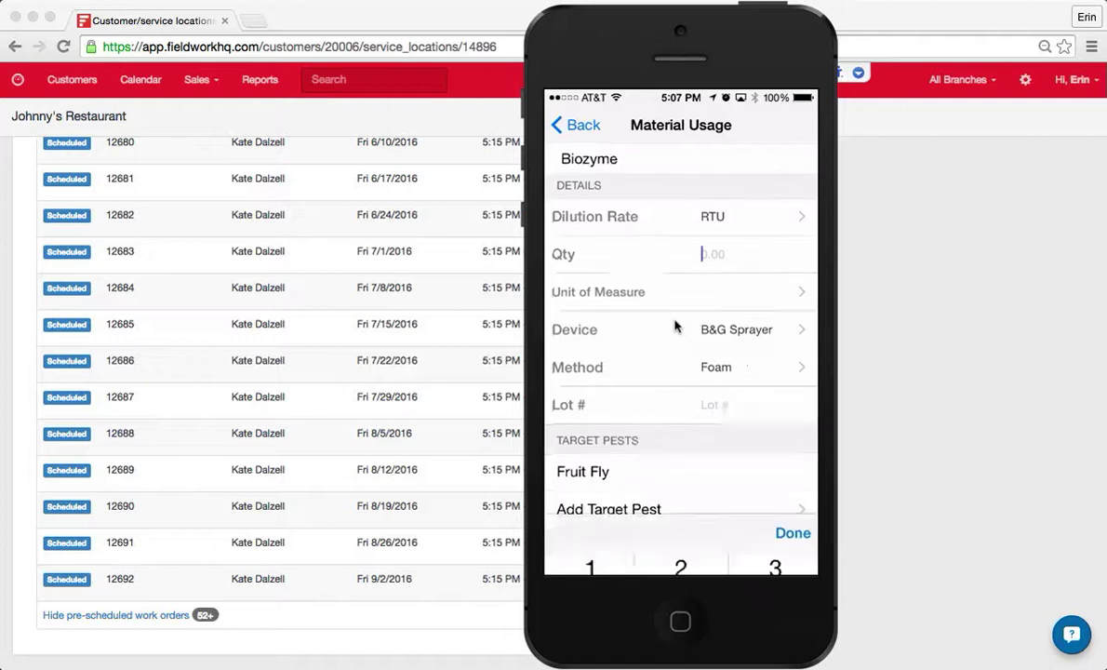
text(1)
click(677, 326)
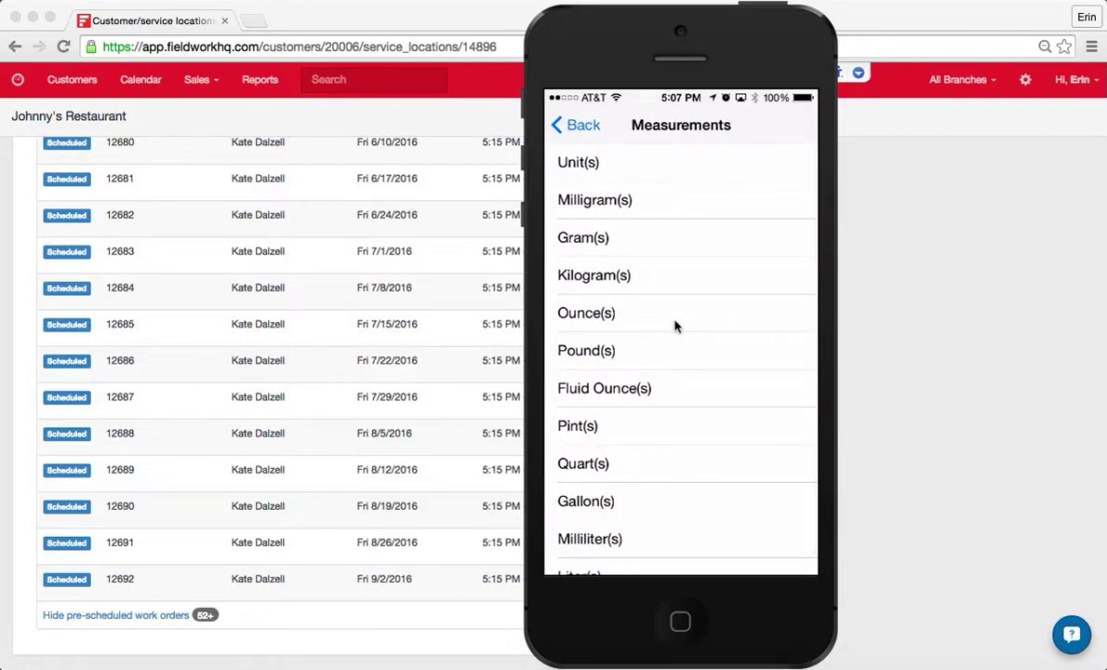
click(677, 325)
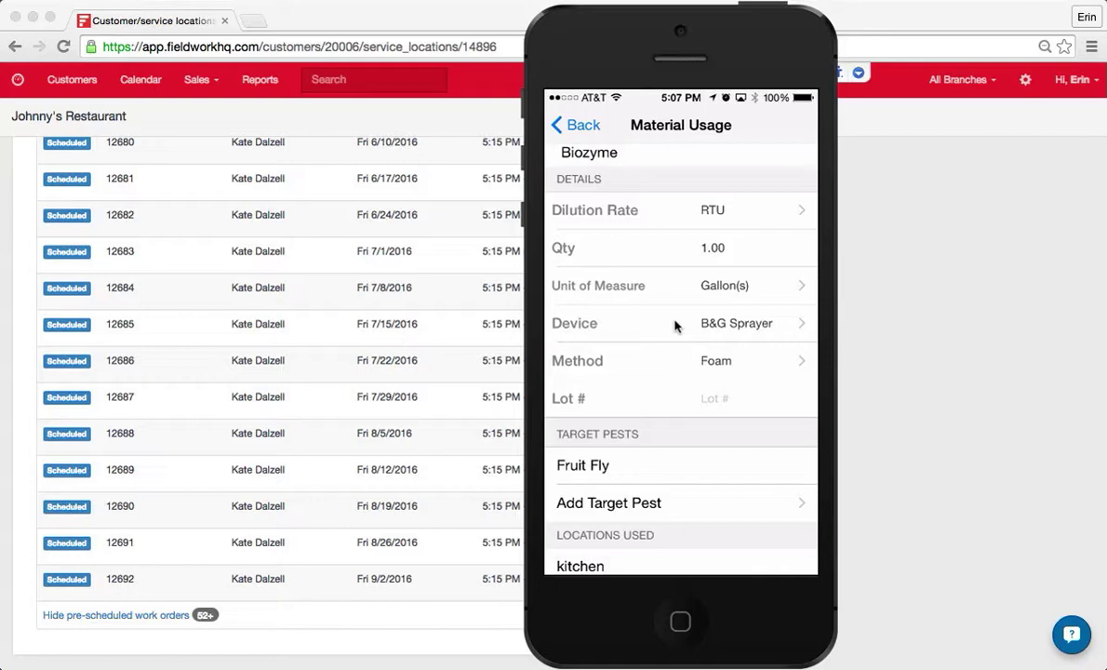
- Add restrooms as a location used for the Macforce FC Select Roach Bait and save its material usage
scroll(676, 326, down, 4)
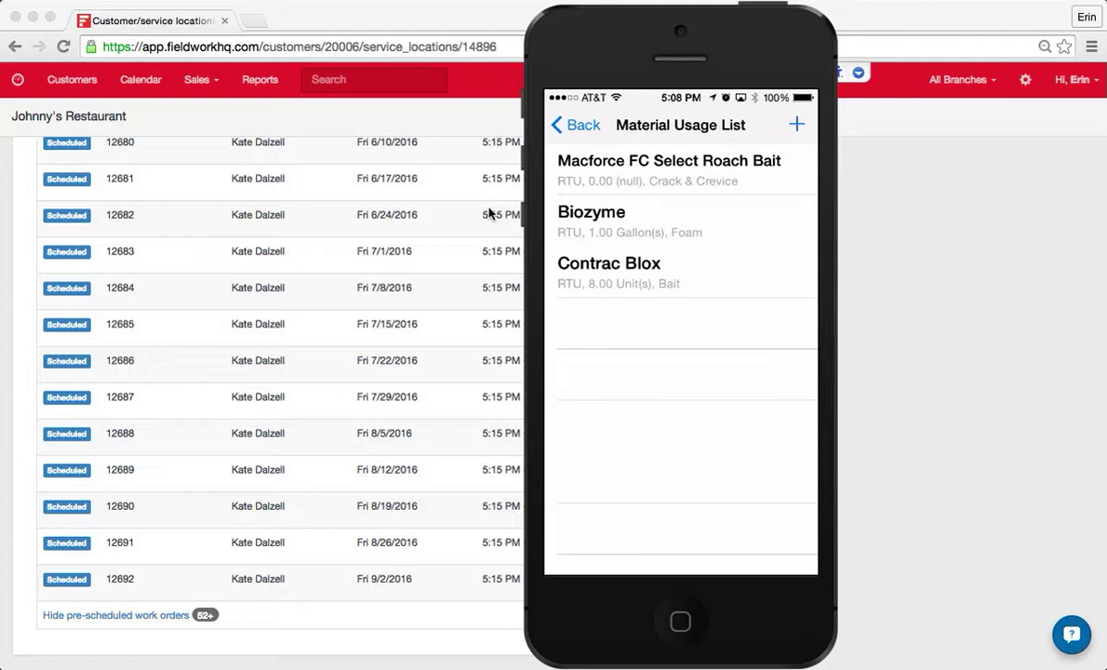
click(682, 163)
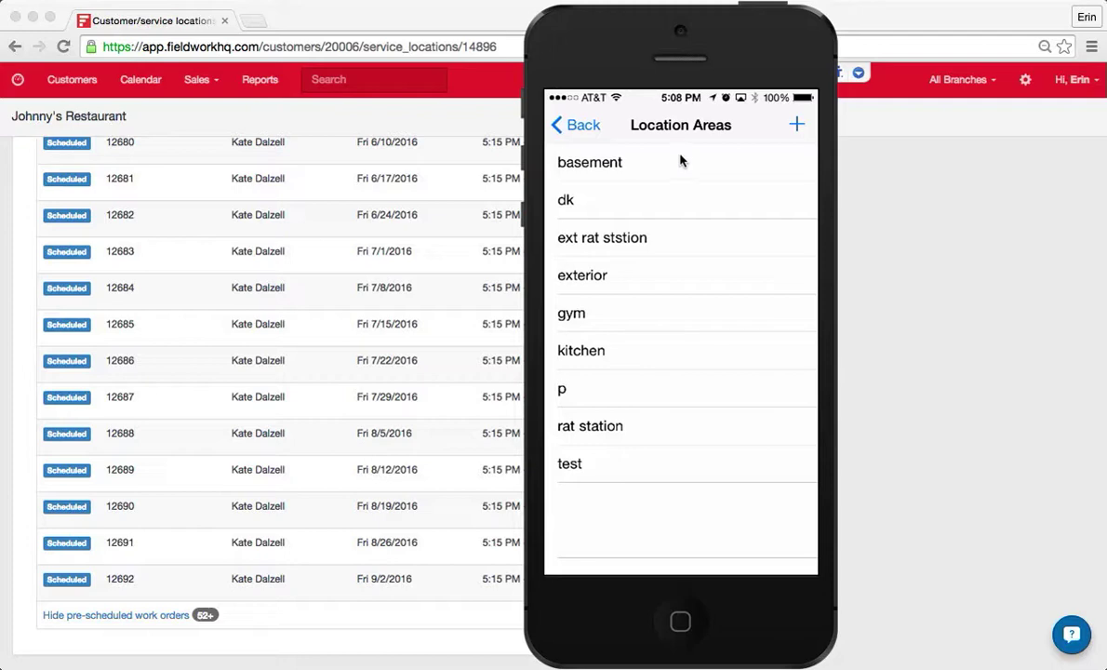
click(799, 130)
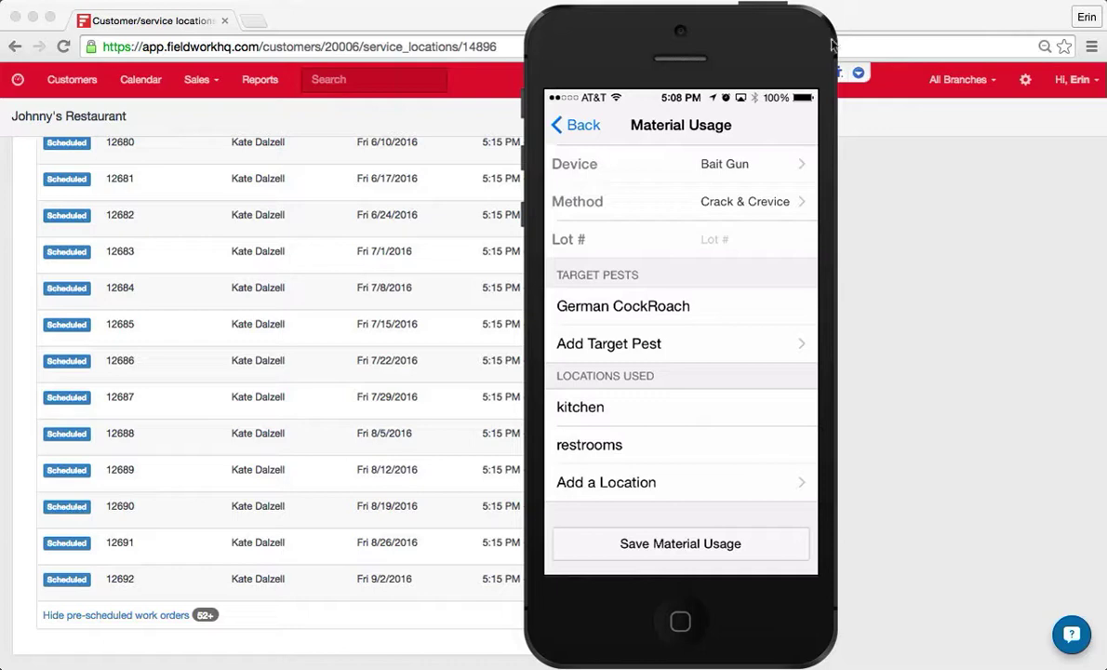
click(691, 529)
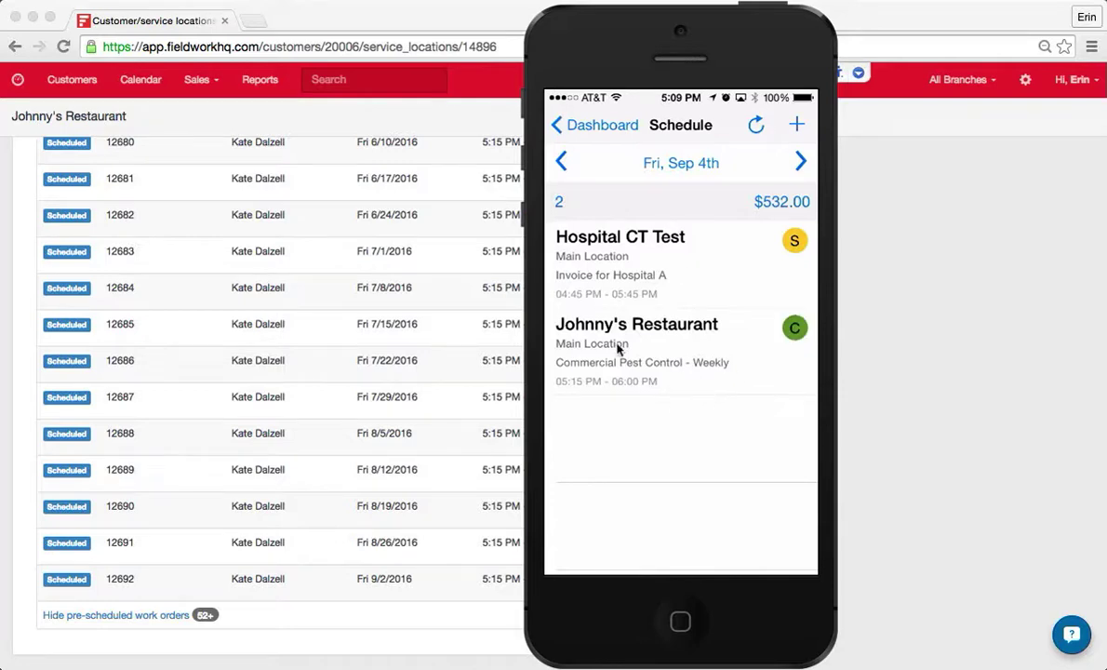
- Switch to the Fieldwork web calendar, show it by day and open the Johnny's Restaurant work order at 5:15pm
click(137, 79)
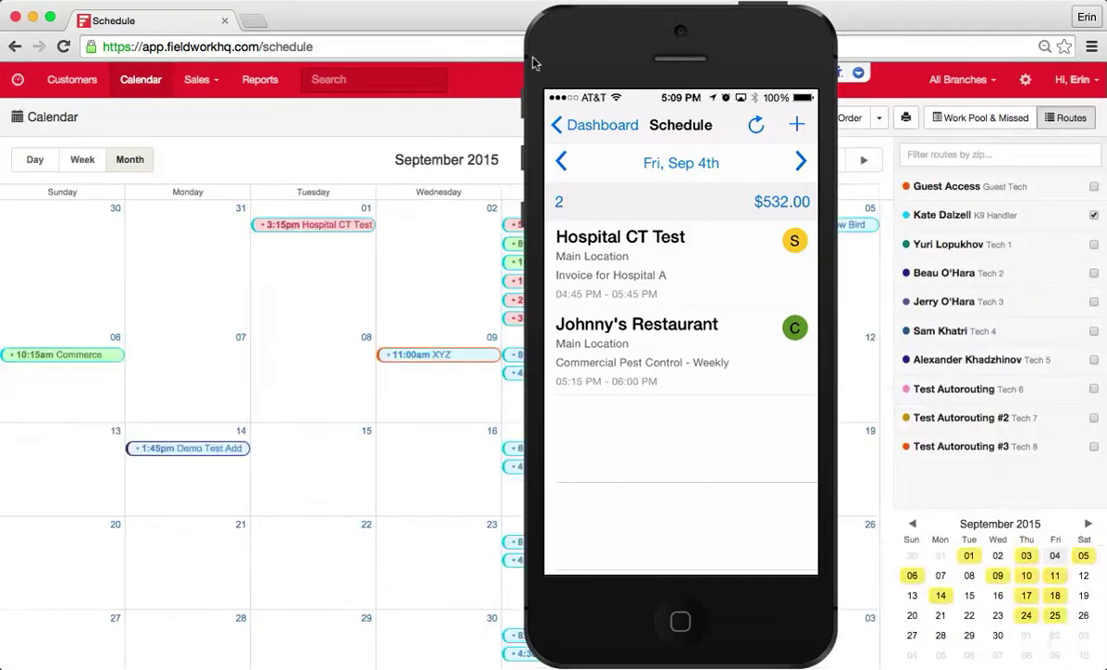
click(39, 164)
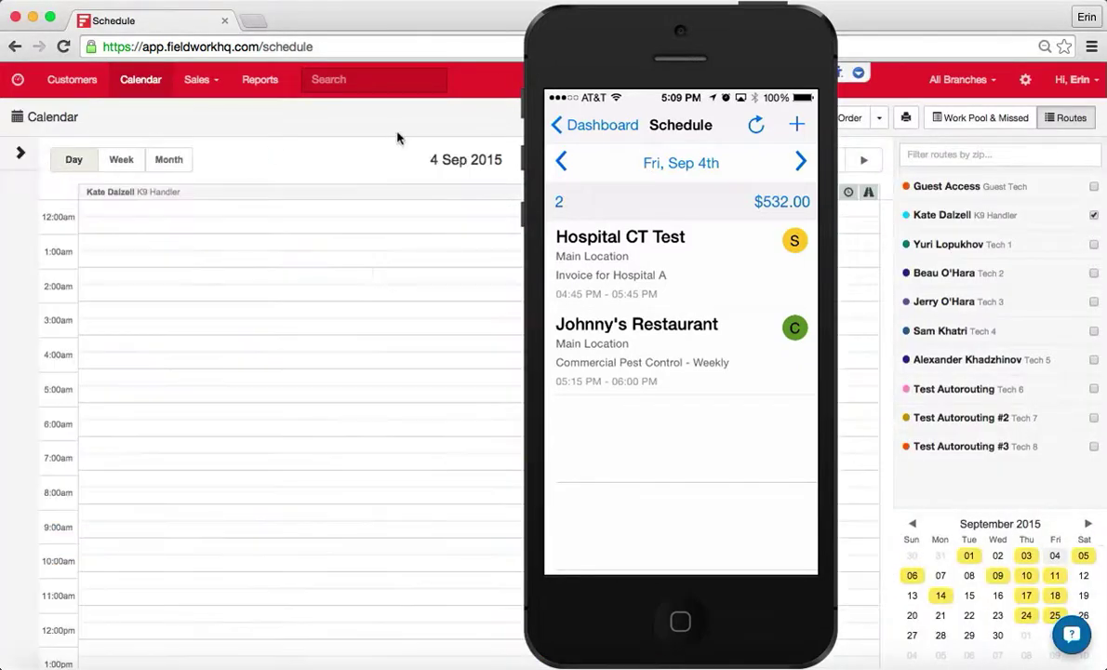
scroll(361, 376, down, 3)
scroll(358, 376, down, 3)
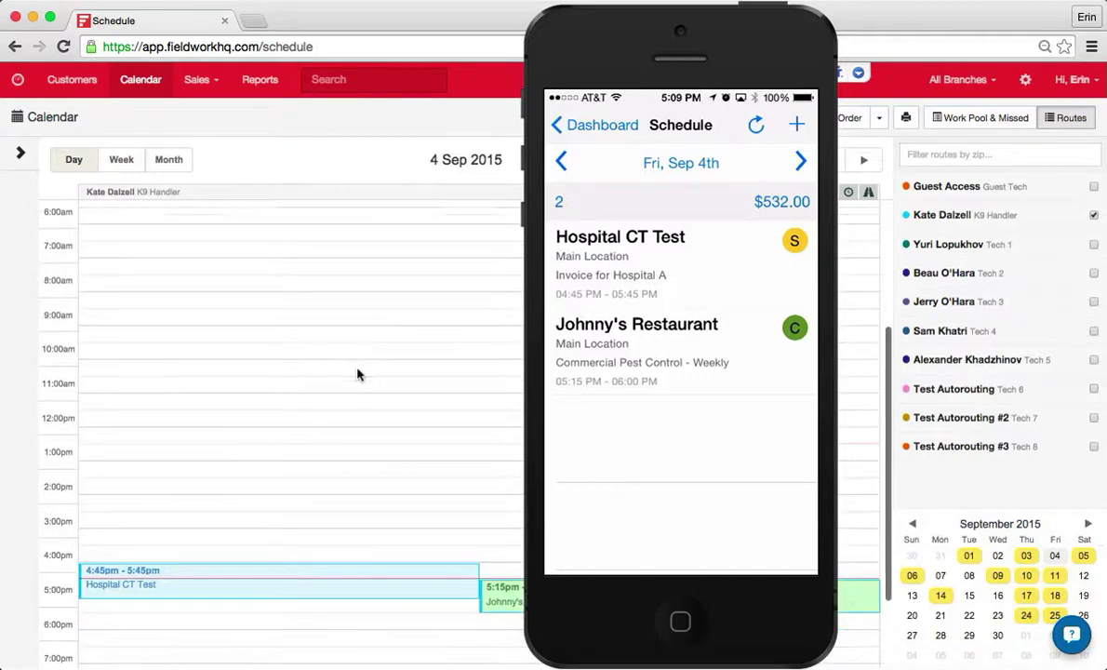
drag(597, 40, 943, 68)
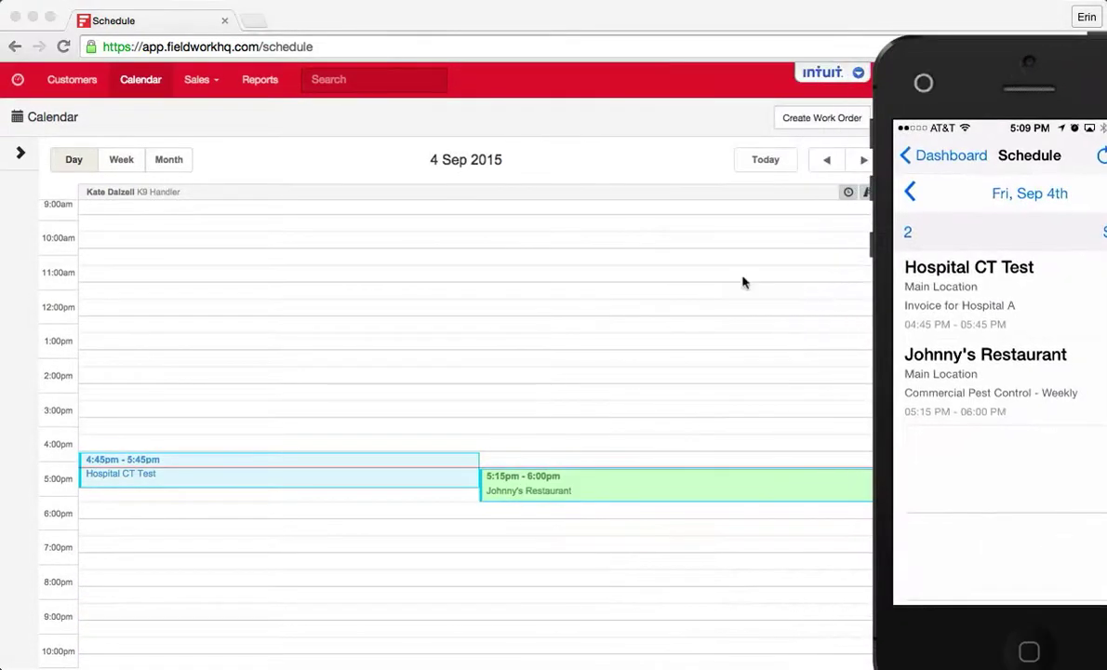
click(647, 485)
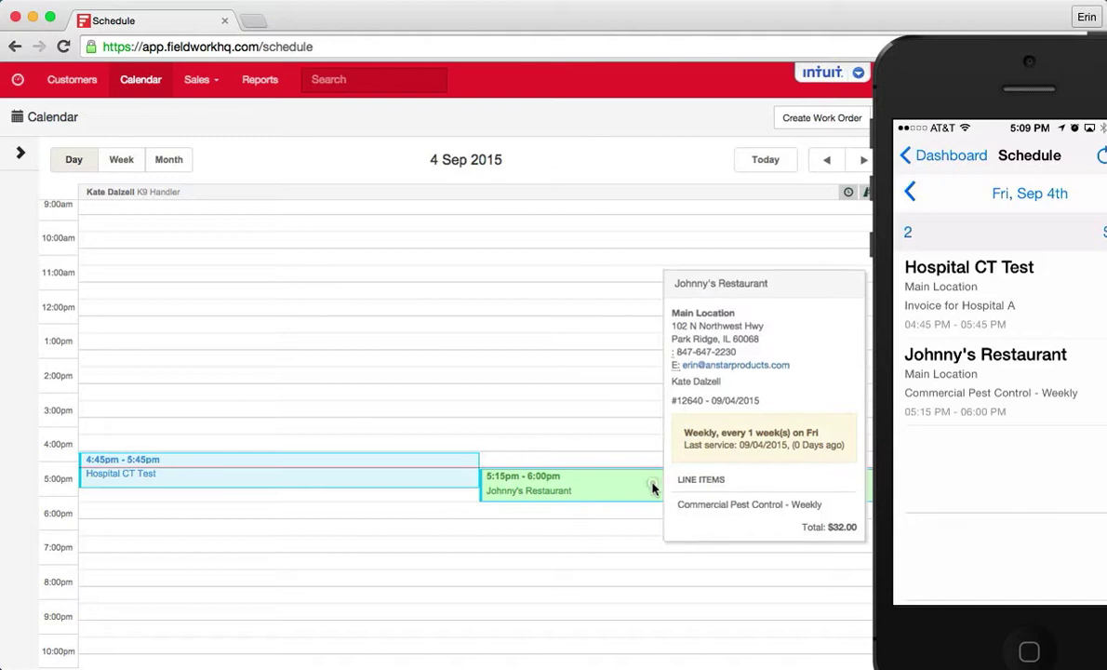
click(653, 487)
- Check the completed work order's material usage and review its printable service report
drag(901, 110, 30, 79)
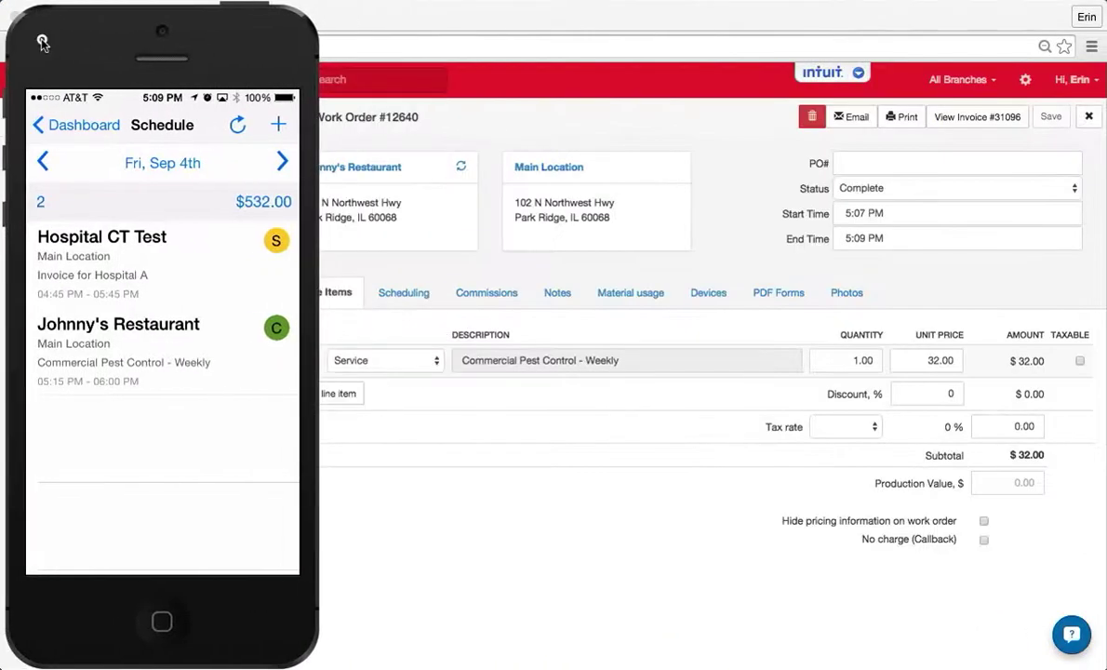
click(631, 293)
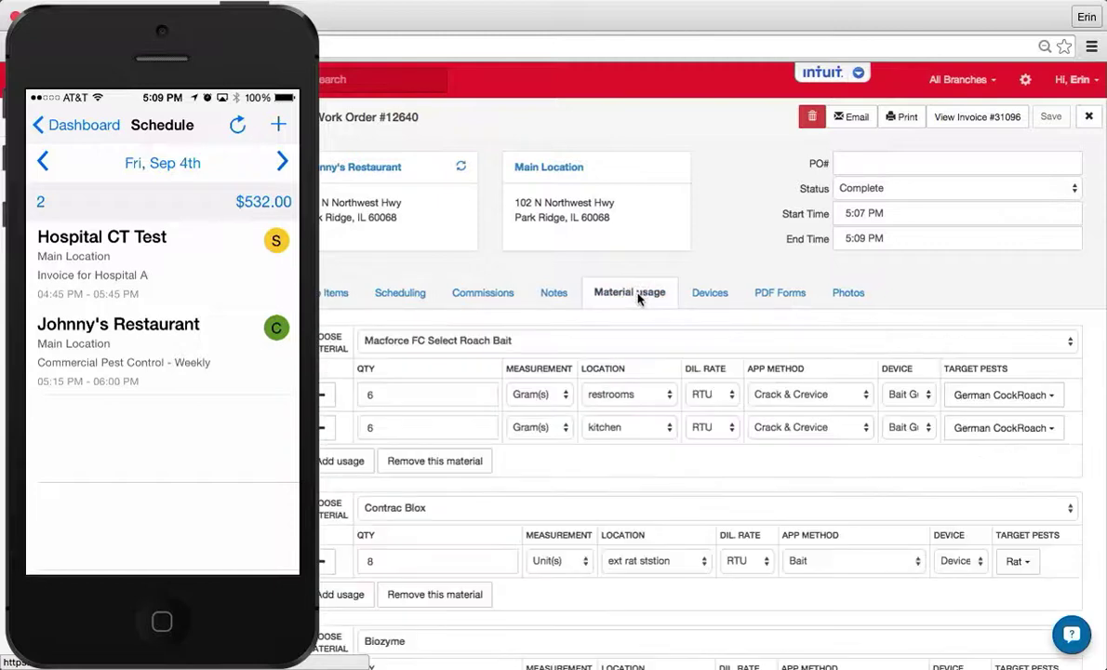
click(903, 117)
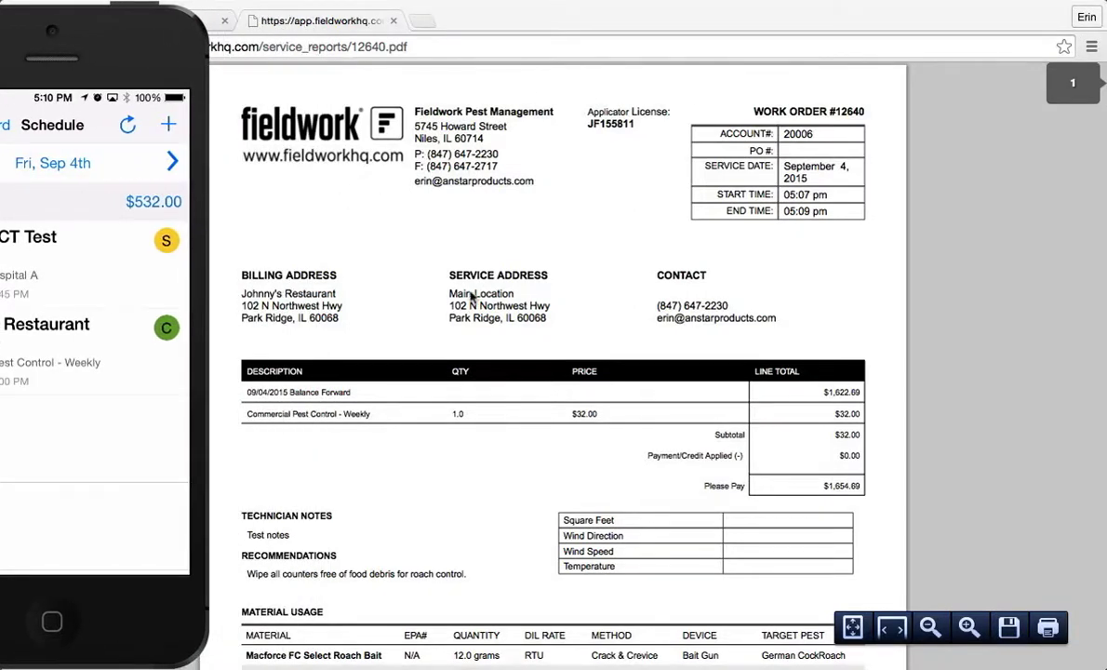
scroll(521, 543, down, 3)
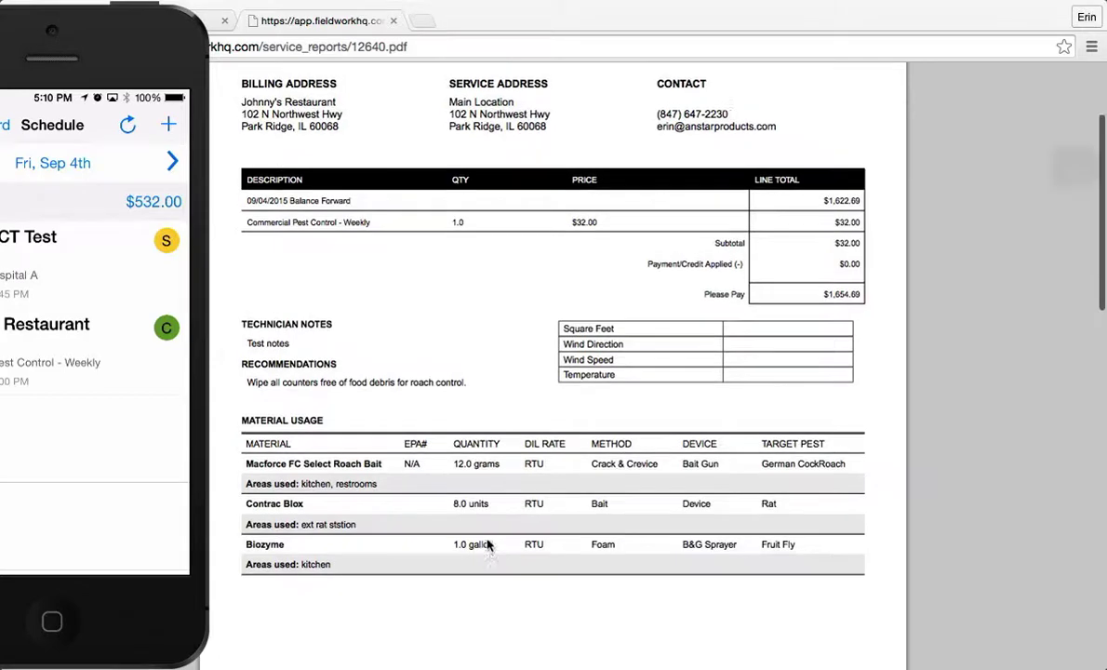
scroll(488, 544, up, 3)
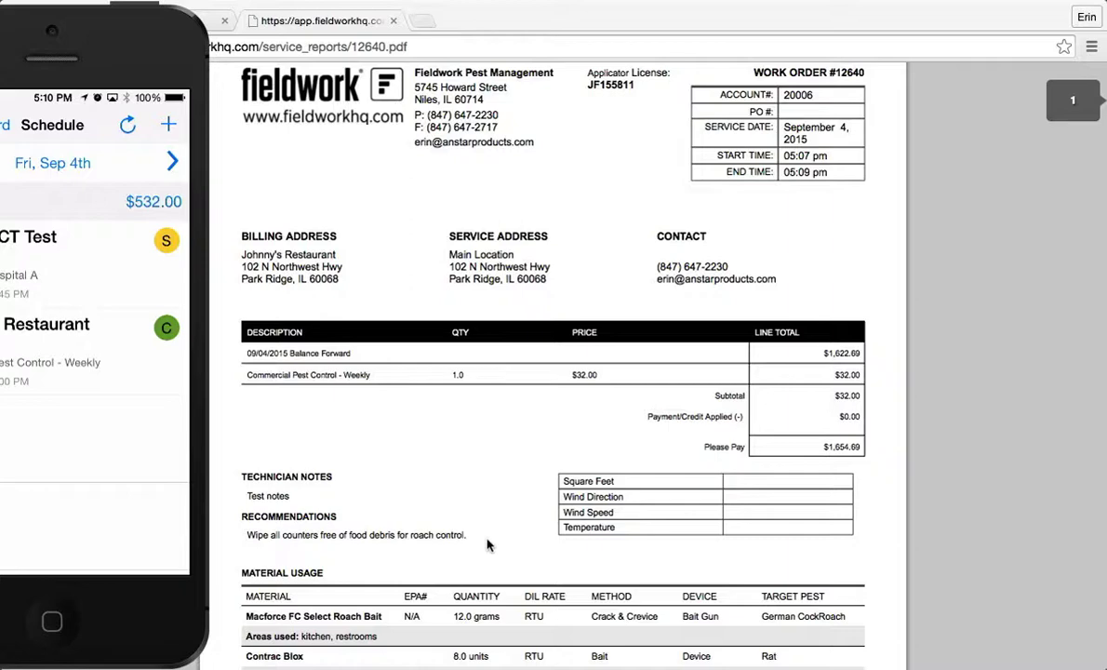